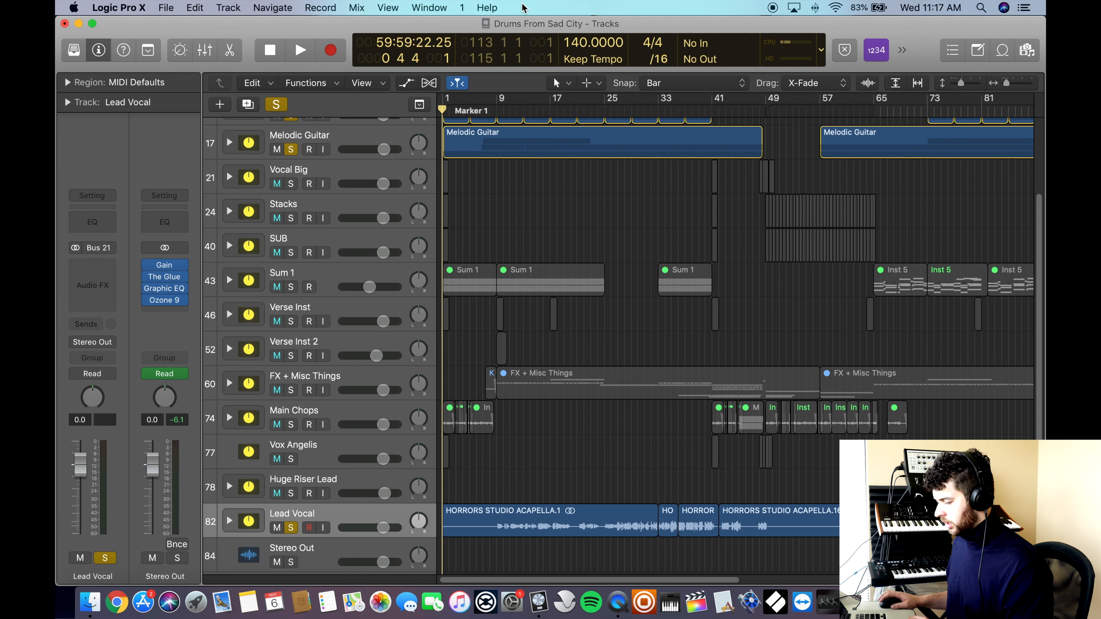
Step: Play back the soloed guitar stacks and lead vocal from bar 9, and stop playback around bar 14
{"action": "left_click", "coordinate": [497, 110]}
{"action": "key", "text": "space"}
{"action": "key", "text": "super+Right"}
{"action": "scroll", "coordinate": [369, 241], "scroll_direction": "up", "scroll_amount": 4}
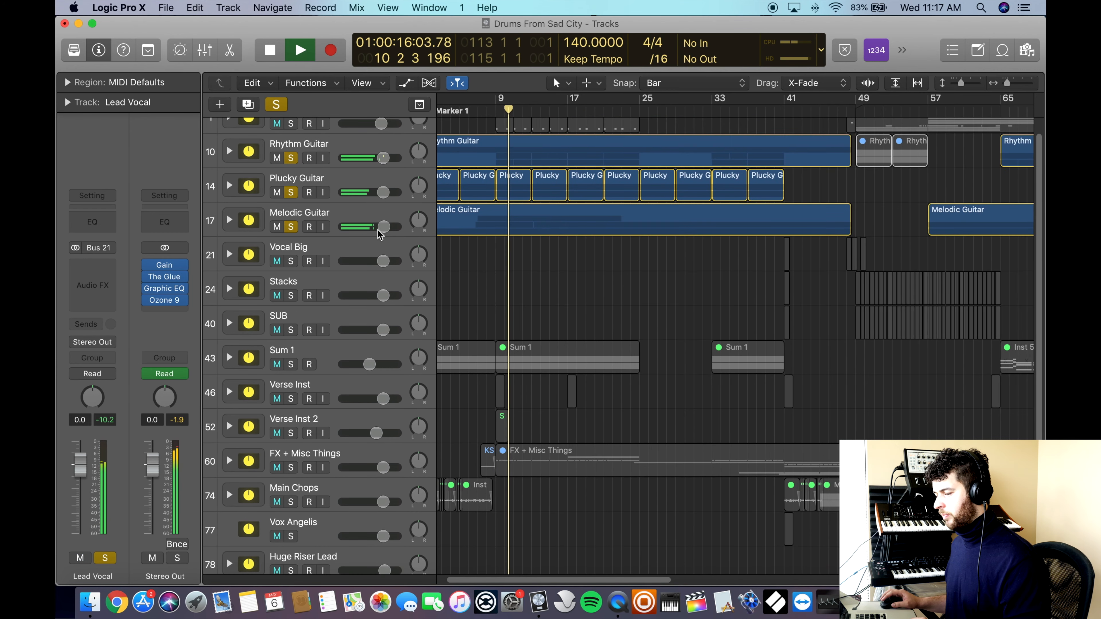
{"action": "scroll", "coordinate": [304, 217], "scroll_direction": "left", "scroll_amount": 2}
{"action": "scroll", "coordinate": [251, 230], "scroll_direction": "up", "scroll_amount": 2}
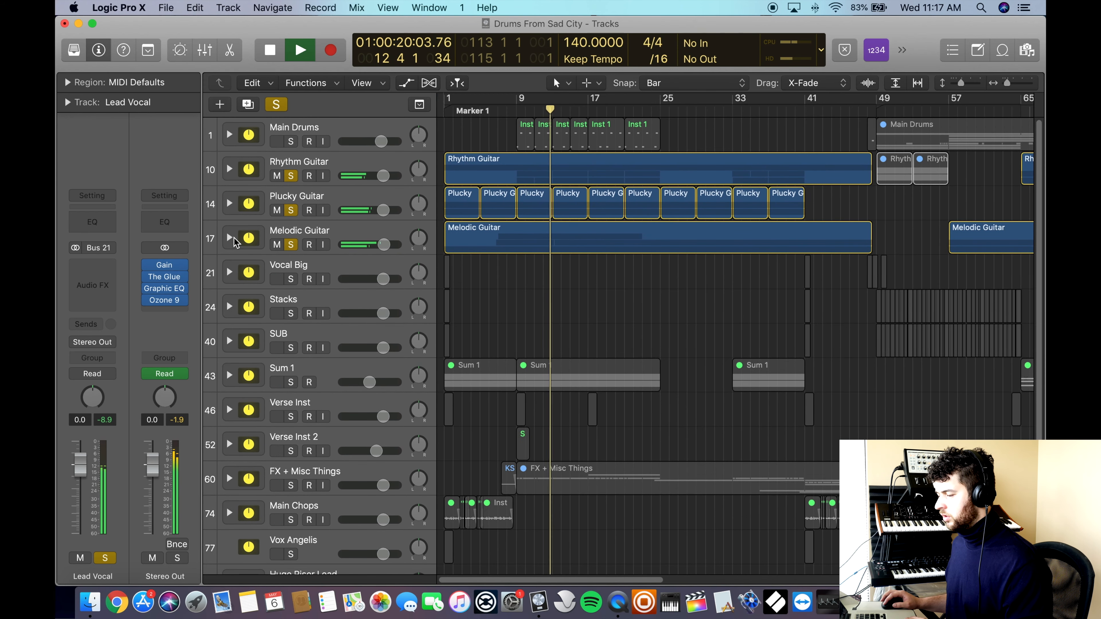
{"action": "scroll", "coordinate": [300, 331], "scroll_direction": "down", "scroll_amount": 4}
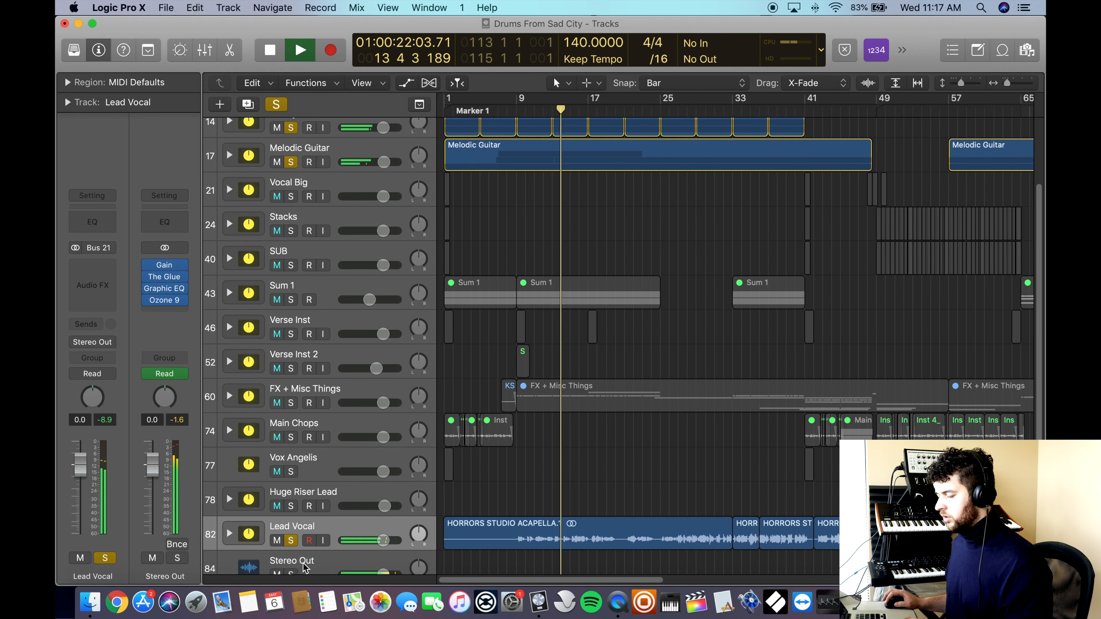
{"action": "key", "text": "space"}
Step: Expand the Melodic Guitar stack and turn off solo on the Plucky Guitar and Rhythm Guitar stacks
{"action": "scroll", "coordinate": [362, 185], "scroll_direction": "up", "scroll_amount": 4}
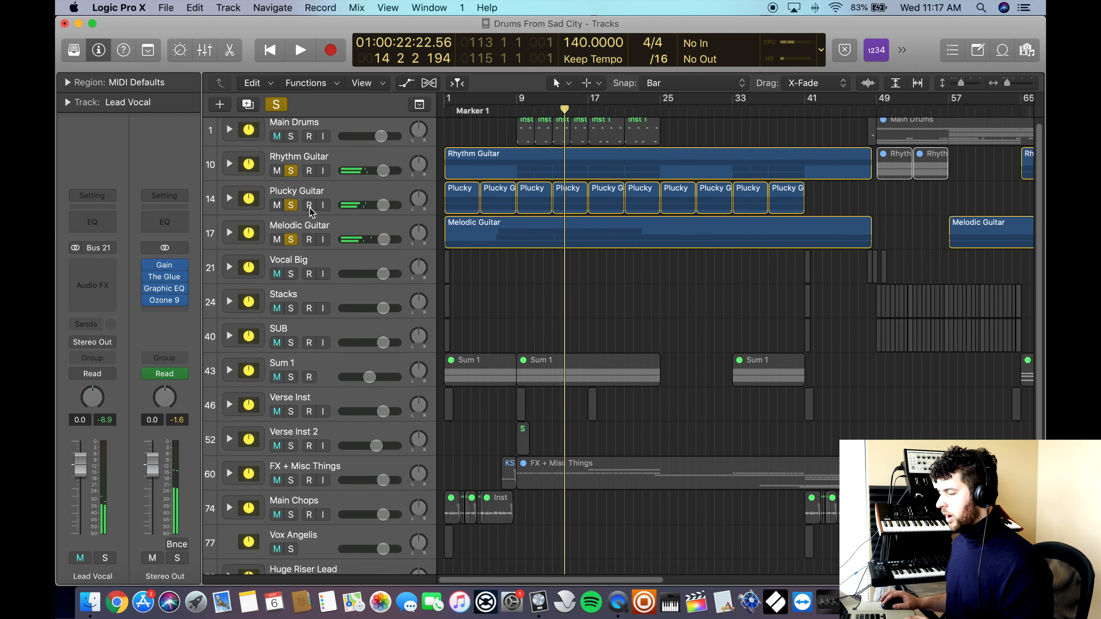
{"action": "left_click", "coordinate": [229, 235]}
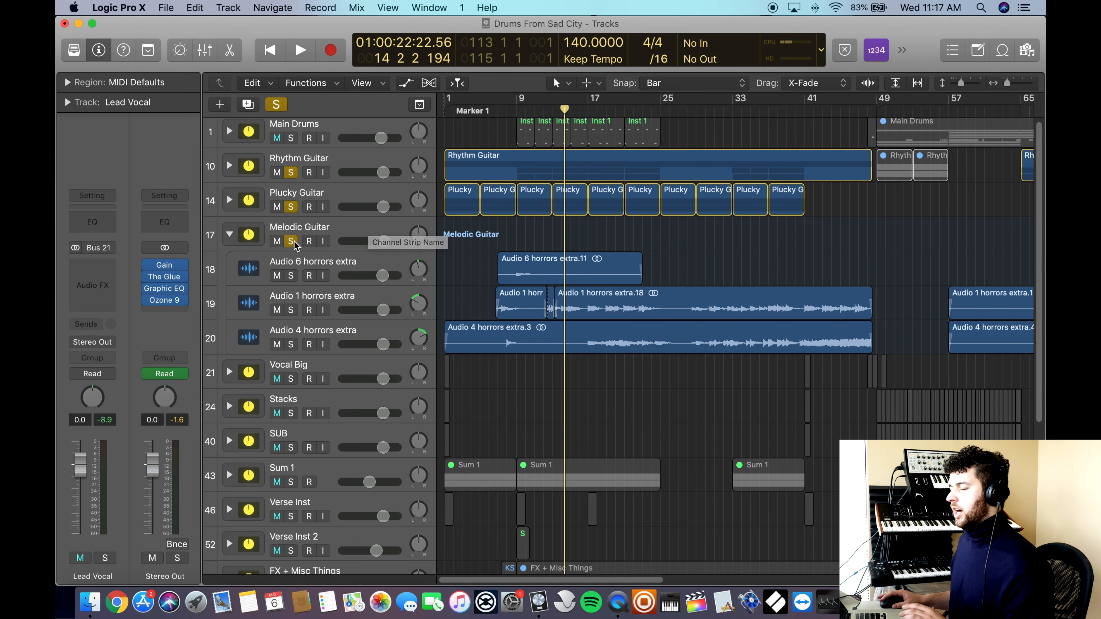
{"action": "left_click", "coordinate": [291, 206]}
{"action": "left_click", "coordinate": [290, 173]}
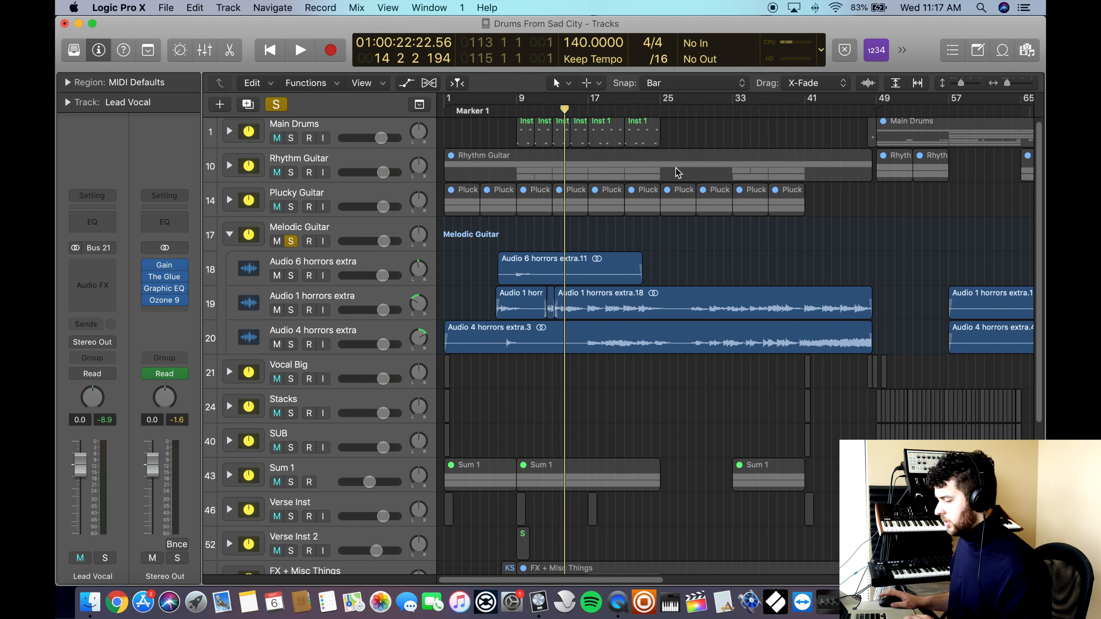
Step: Play the soloed Melodic Guitar stack from bar 17 while viewing its audio regions, and stop around bar 21
{"action": "scroll", "coordinate": [678, 172], "scroll_direction": "up", "scroll_amount": 5}
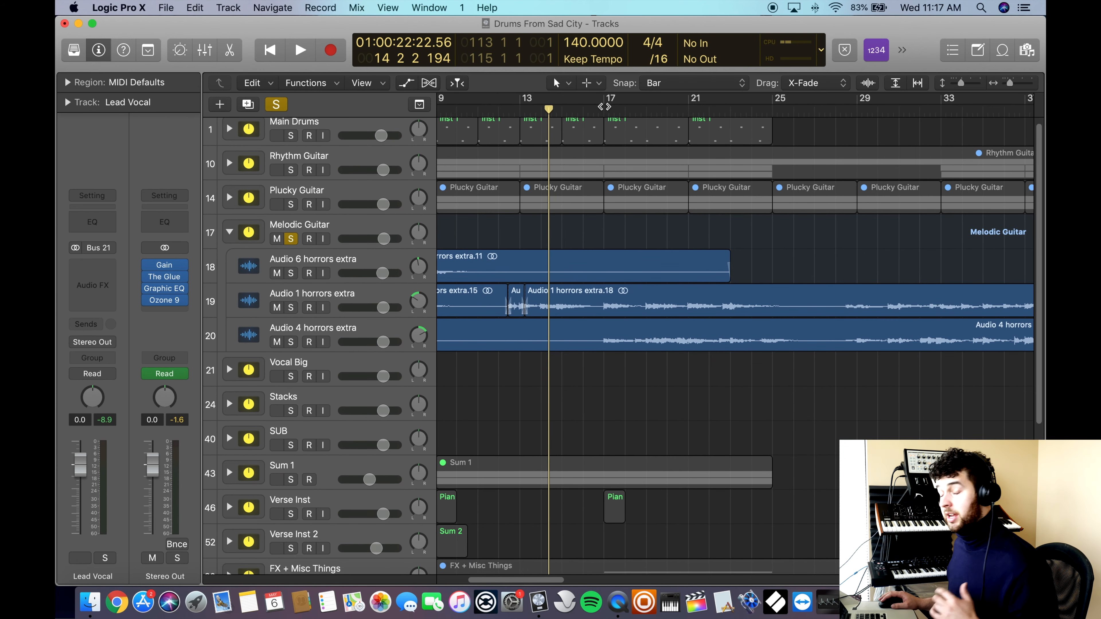
{"action": "left_click", "coordinate": [602, 111]}
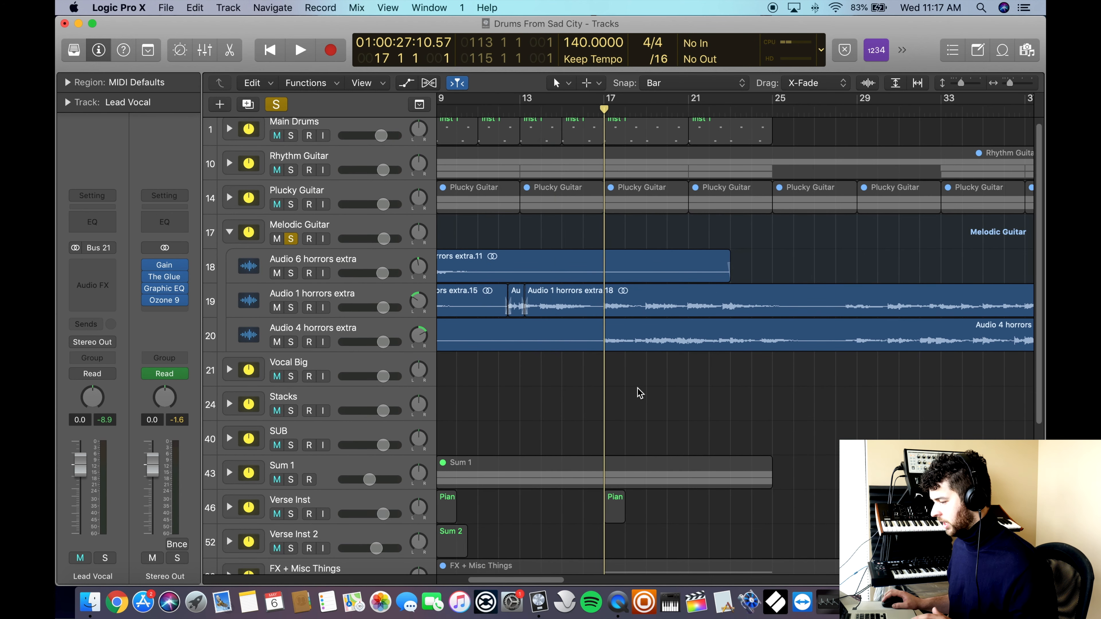
{"action": "scroll", "coordinate": [652, 390], "scroll_direction": "down", "scroll_amount": 5}
{"action": "scroll", "coordinate": [716, 302], "scroll_direction": "up", "scroll_amount": 5}
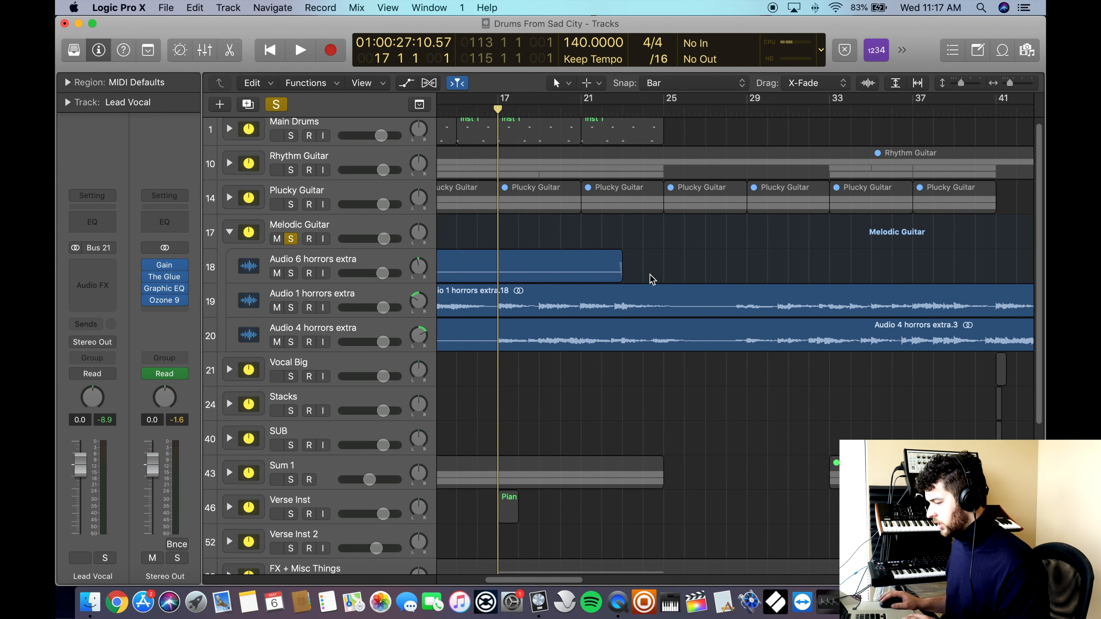
{"action": "scroll", "coordinate": [532, 263], "scroll_direction": "up", "scroll_amount": 3}
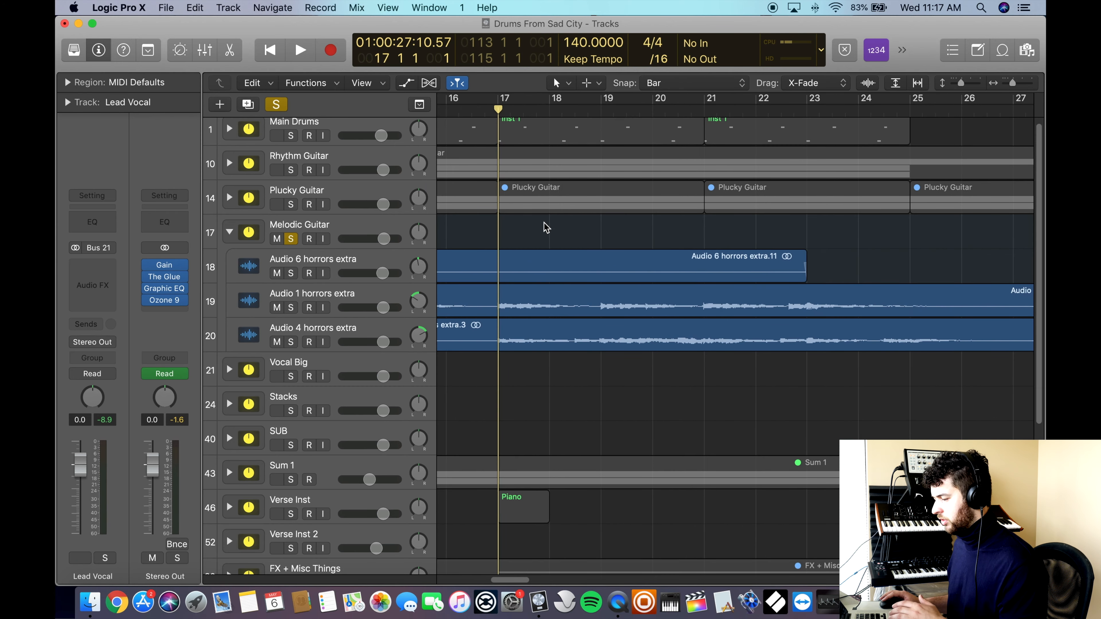
{"action": "key", "text": "space"}
{"action": "scroll", "coordinate": [511, 234], "scroll_direction": "down", "scroll_amount": 5}
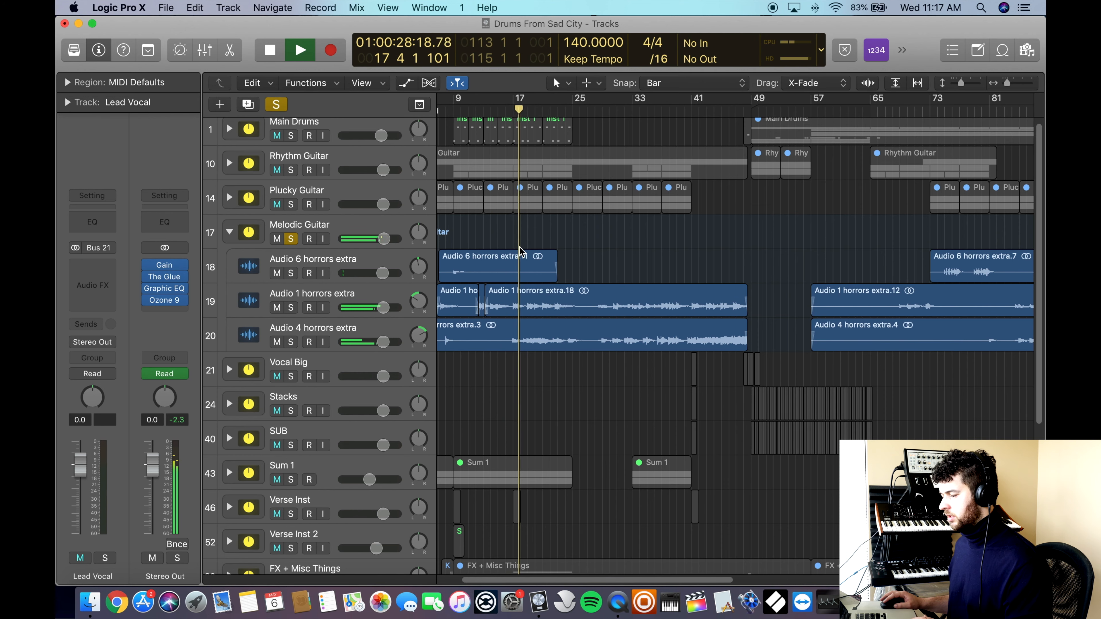
{"action": "scroll", "coordinate": [520, 251], "scroll_direction": "up", "scroll_amount": 8}
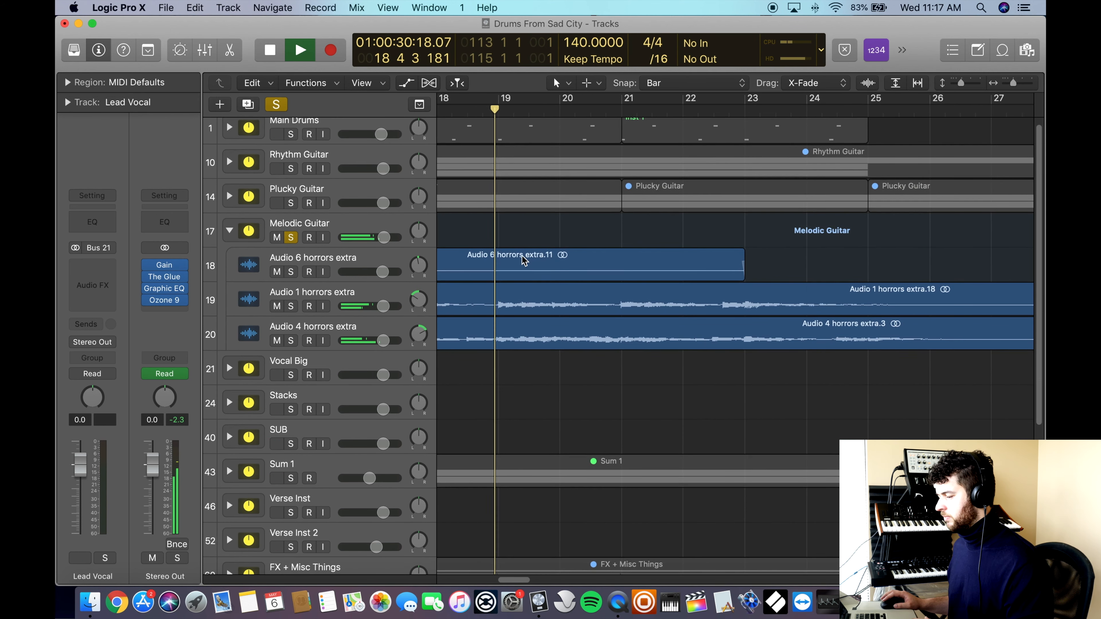
{"action": "scroll", "coordinate": [481, 255], "scroll_direction": "left", "scroll_amount": 5}
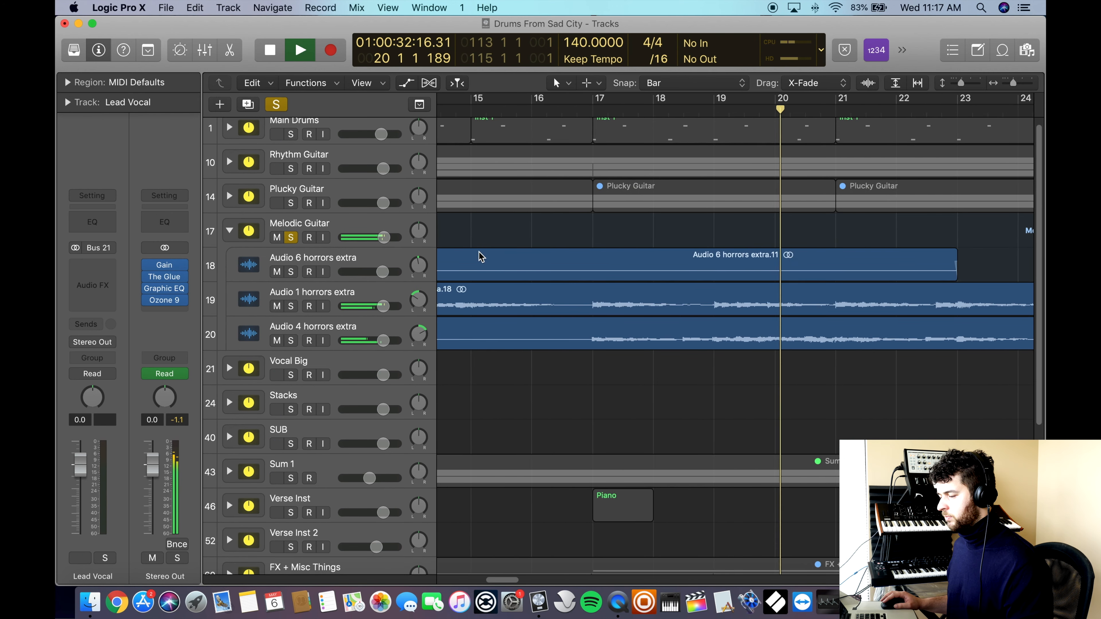
{"action": "scroll", "coordinate": [481, 256], "scroll_direction": "down", "scroll_amount": 5}
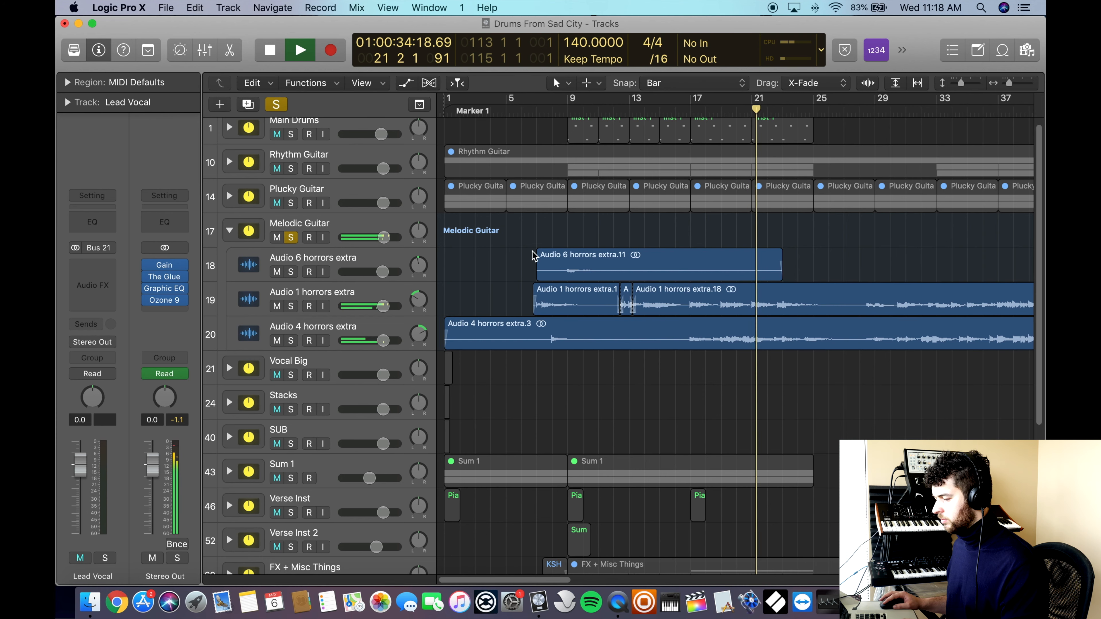
{"action": "key", "text": "space"}
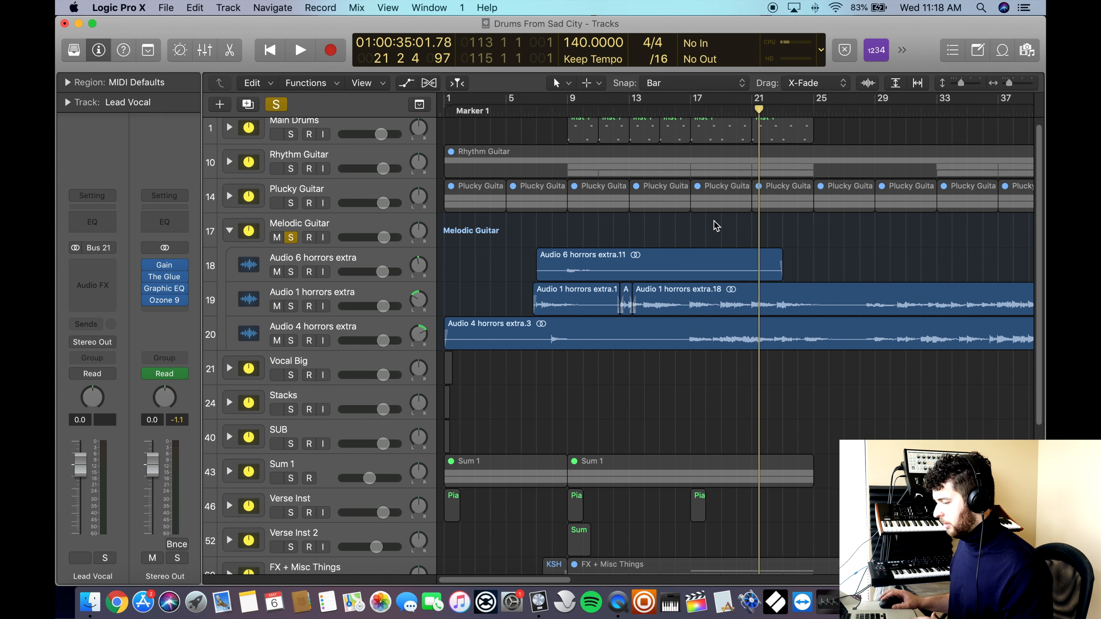
Step: Solo the Plucky Guitar and Rhythm Guitar stacks again and collapse the Melodic Guitar stack
{"action": "scroll", "coordinate": [715, 226], "scroll_direction": "down", "scroll_amount": 5}
{"action": "scroll", "coordinate": [675, 246], "scroll_direction": "up", "scroll_amount": 5}
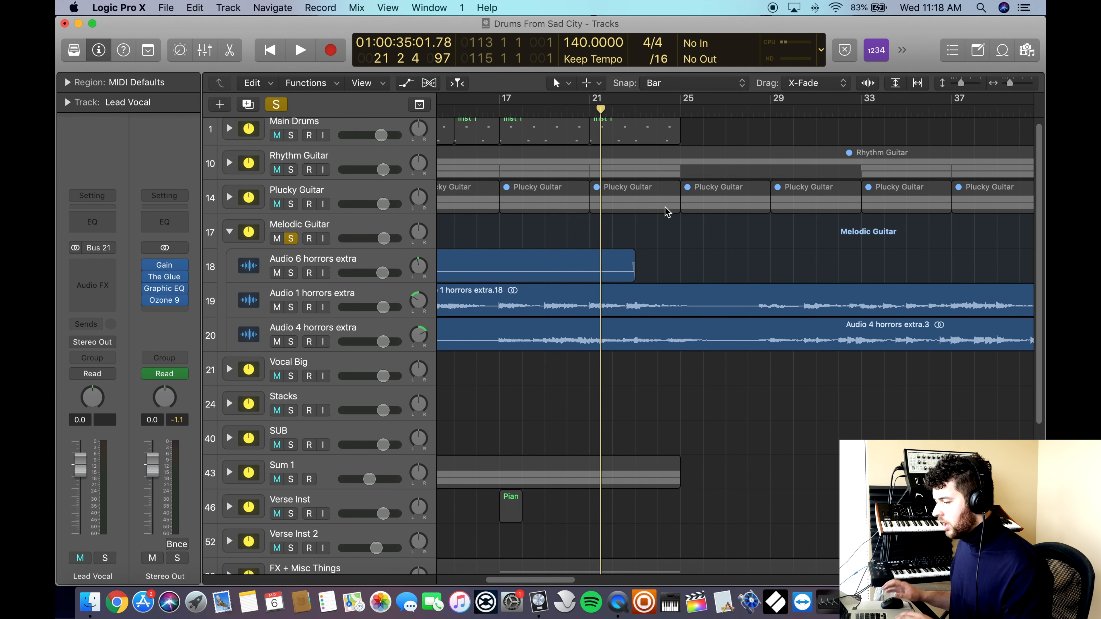
{"action": "scroll", "coordinate": [297, 238], "scroll_direction": "down", "scroll_amount": 1}
{"action": "left_click", "coordinate": [291, 193]}
{"action": "left_click", "coordinate": [291, 158]}
{"action": "left_click", "coordinate": [230, 220]}
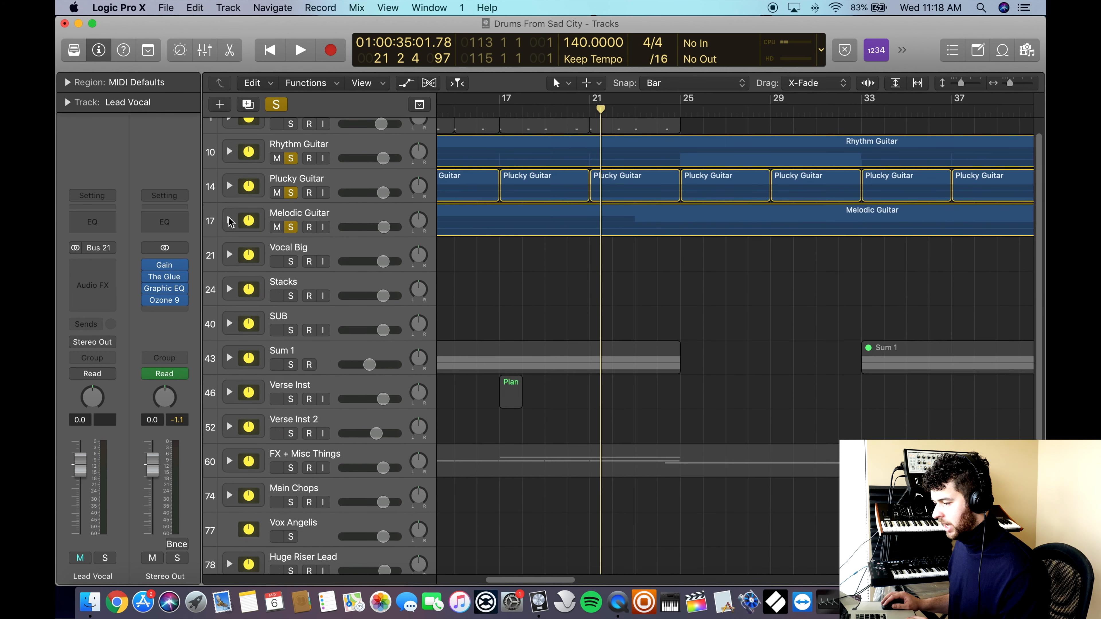
Step: Turn off solo on the Rhythm, Plucky and Melodic Guitar stacks and solo Verse Inst and Verse Inst 2
{"action": "left_click", "coordinate": [291, 158]}
{"action": "left_click", "coordinate": [291, 192]}
{"action": "left_click", "coordinate": [291, 226]}
{"action": "scroll", "coordinate": [289, 347], "scroll_direction": "down", "scroll_amount": 1}
{"action": "left_click", "coordinate": [290, 382]}
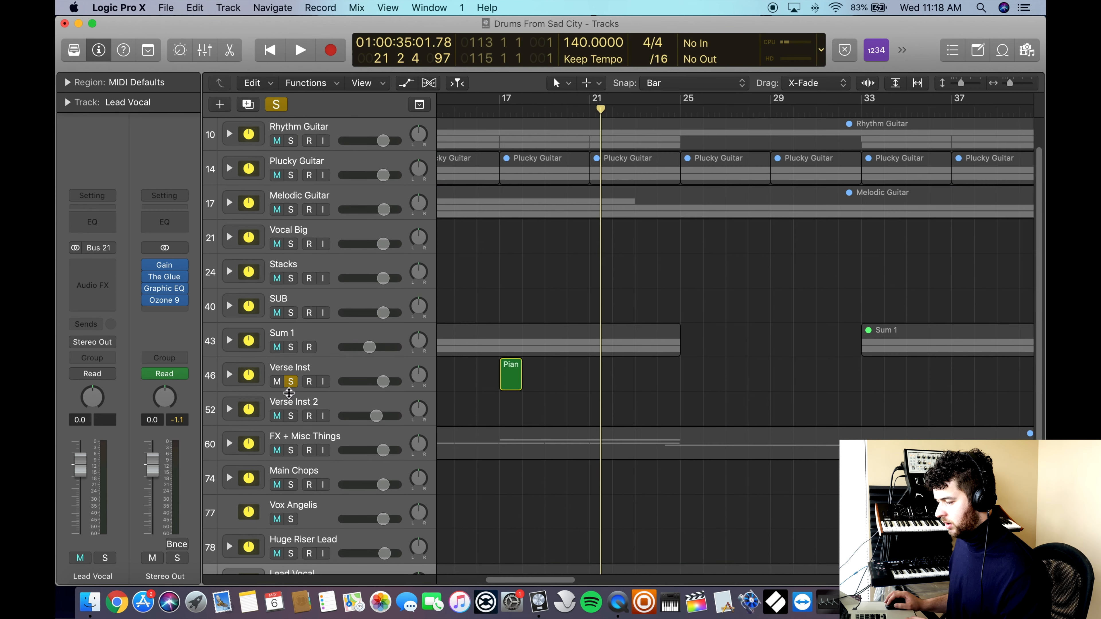
Step: Play the soloed verse instrument stacks from the start of the song and expand the Verse Inst stack
{"action": "key", "text": "Return"}
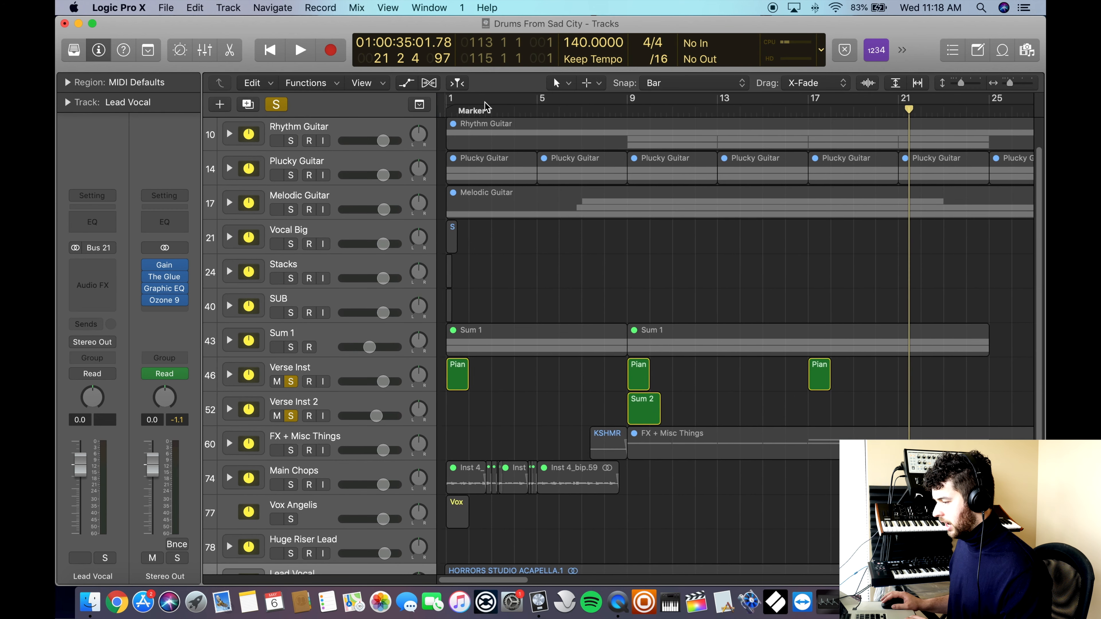
{"action": "key", "text": "space"}
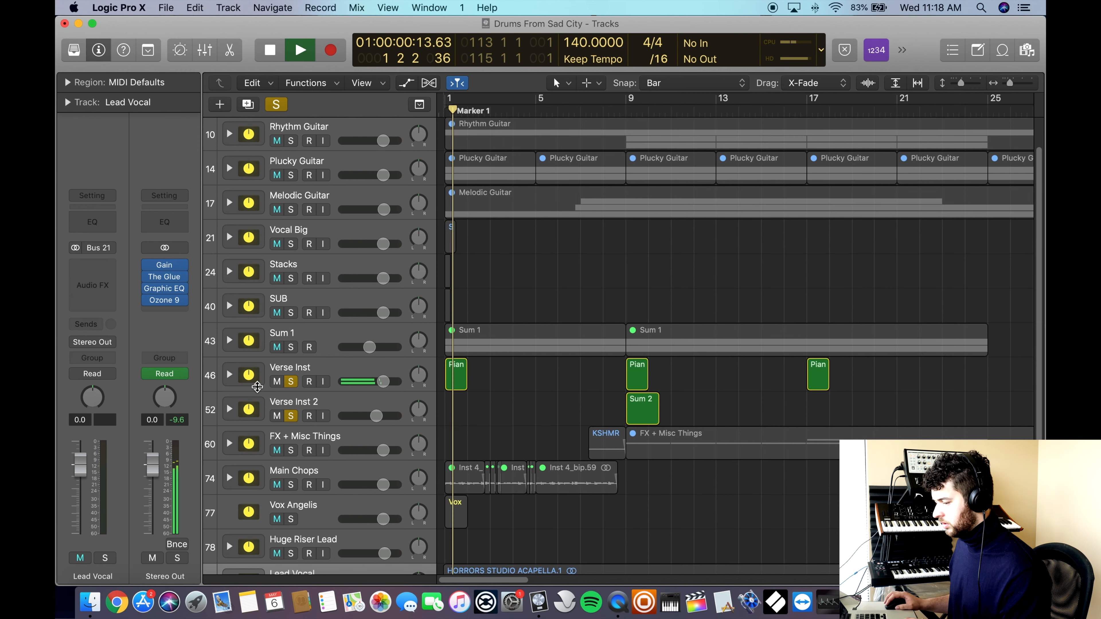
{"action": "left_click", "coordinate": [229, 374]}
{"action": "scroll", "coordinate": [244, 362], "scroll_direction": "down", "scroll_amount": 5}
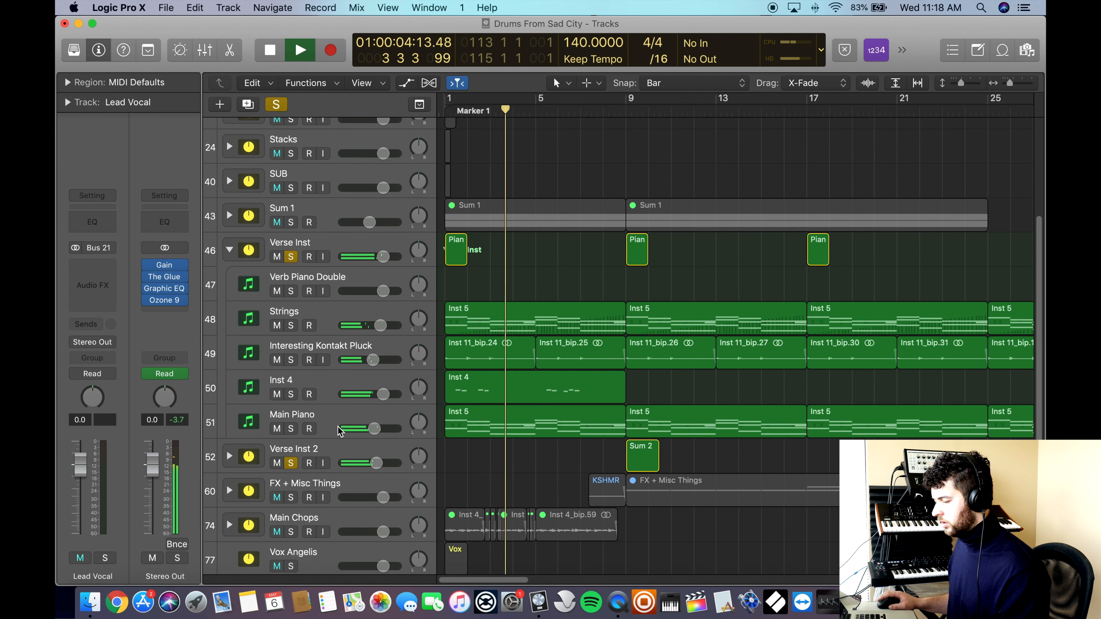
Step: Solo only the Main Piano track, and open its Kontakt 5 instrument for inspection before closing it
{"action": "left_click", "coordinate": [290, 428], "text": "alt"}
{"action": "left_click", "coordinate": [355, 415]}
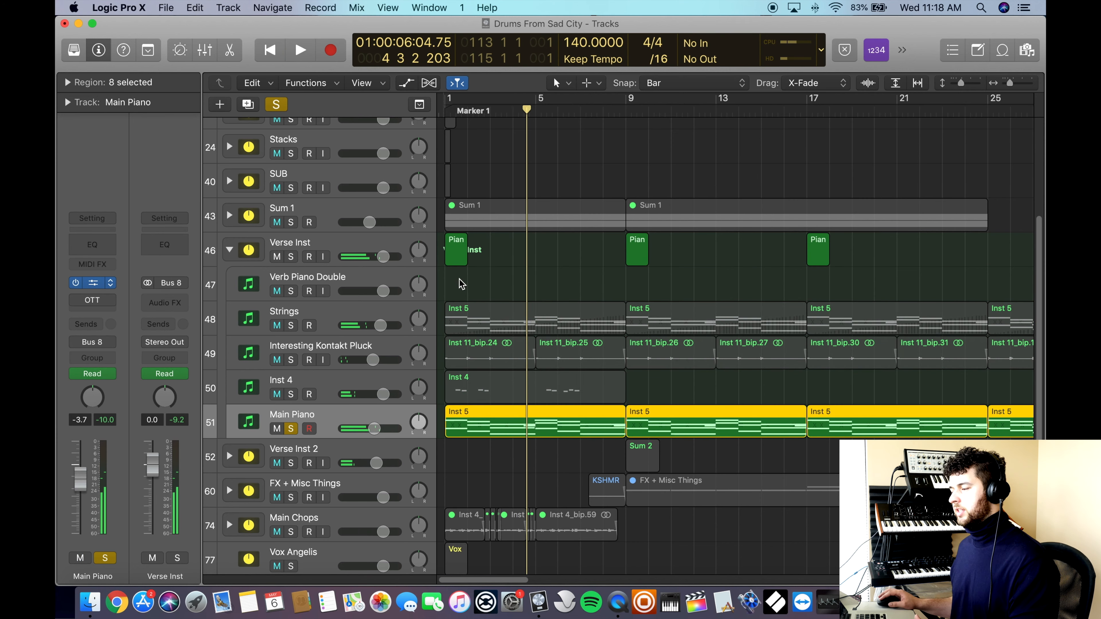
{"action": "key", "text": "v"}
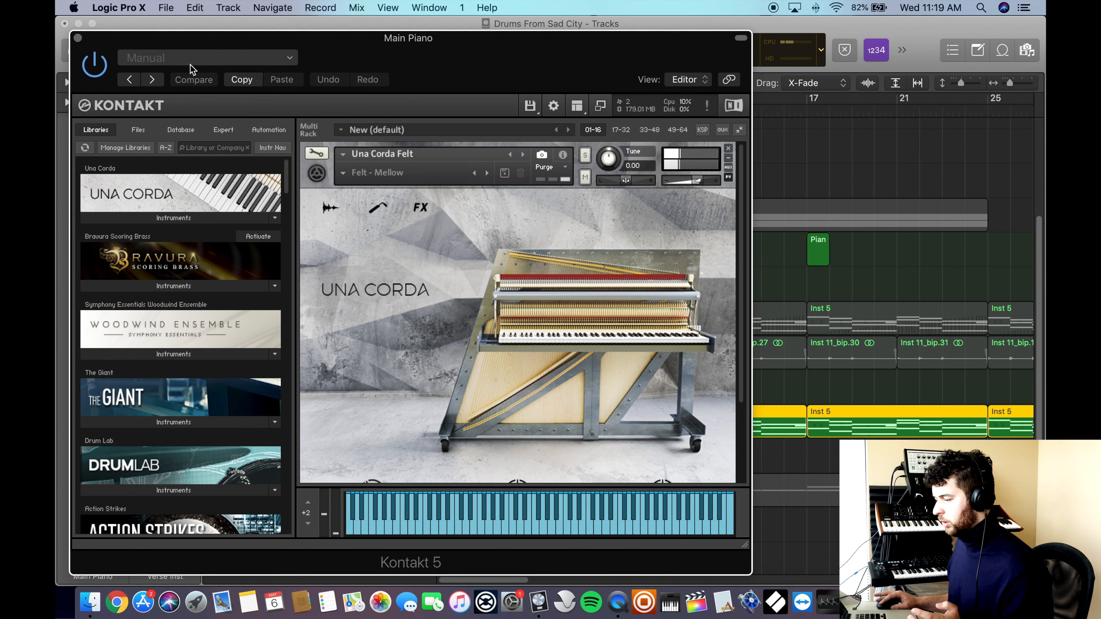
{"action": "left_click", "coordinate": [78, 37]}
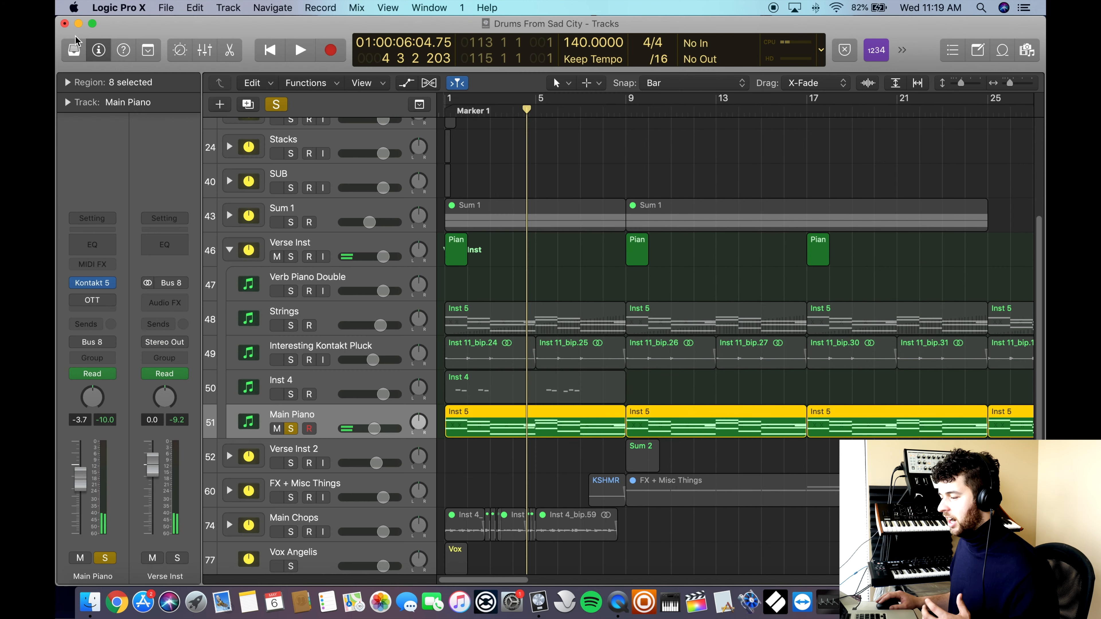
Step: Switch the solo to the Interesting Kontakt Pluck track and play it briefly from the start of the song
{"action": "left_click", "coordinate": [292, 364]}
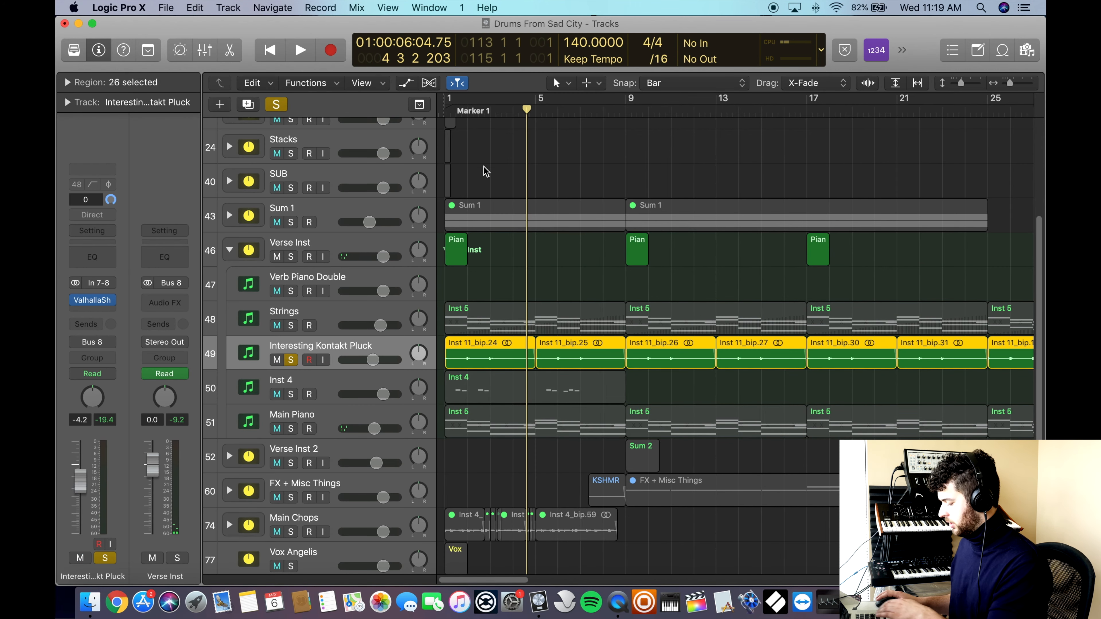
{"action": "key", "text": "Return"}
{"action": "key", "text": "space"}
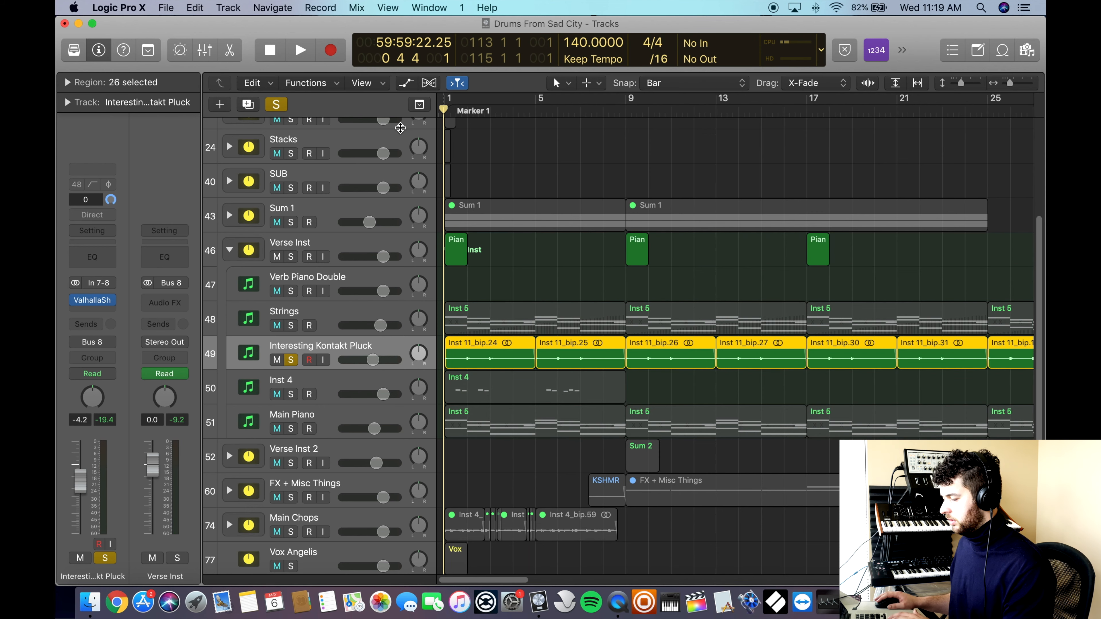
{"action": "key", "text": "super+Right"}
{"action": "key", "text": "super+Right"}
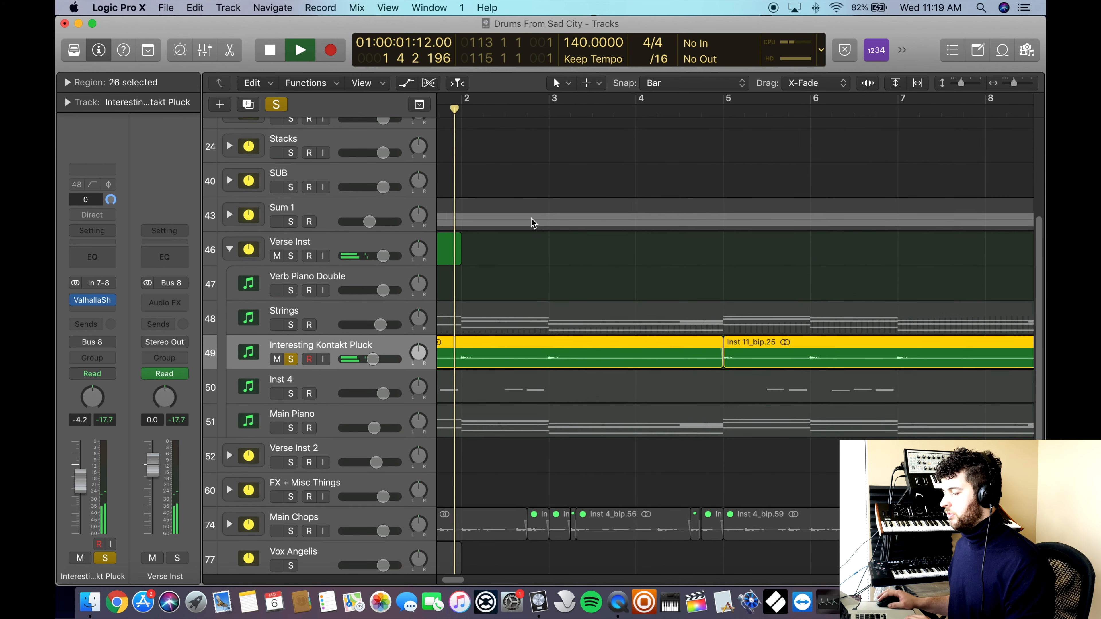
{"action": "key", "text": "space"}
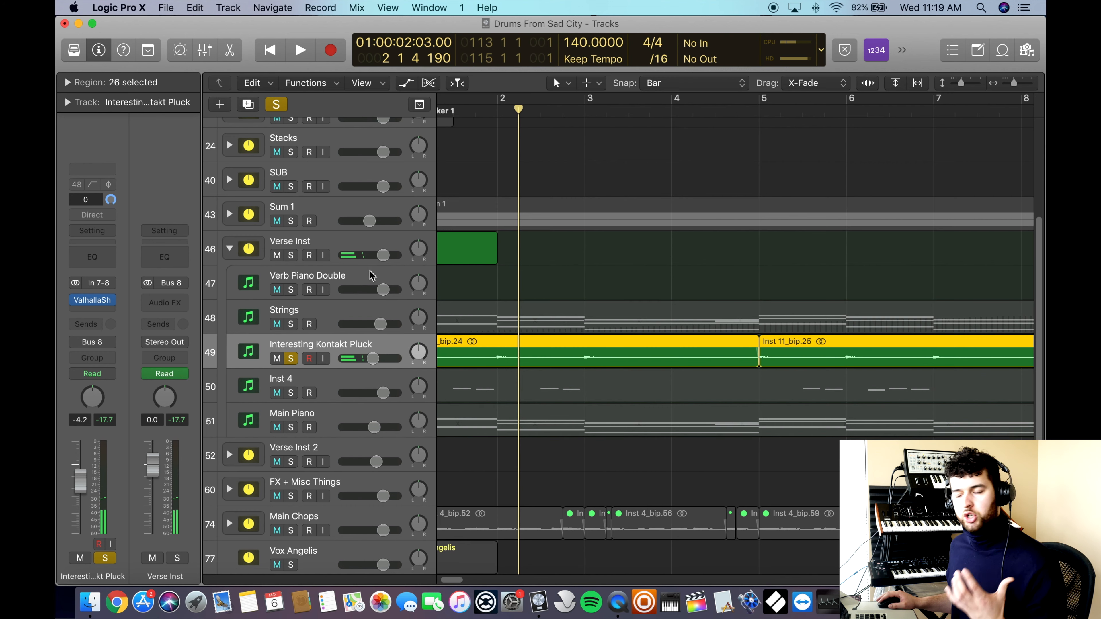
Step: Switch the solo from Interesting Kontakt Pluck to the Strings track and play it from bar 3
{"action": "left_click", "coordinate": [291, 358]}
{"action": "left_click", "coordinate": [290, 324]}
{"action": "left_click", "coordinate": [587, 106]}
{"action": "key", "text": "space"}
{"action": "key", "text": "super+Left"}
{"action": "key", "text": "super+Left"}
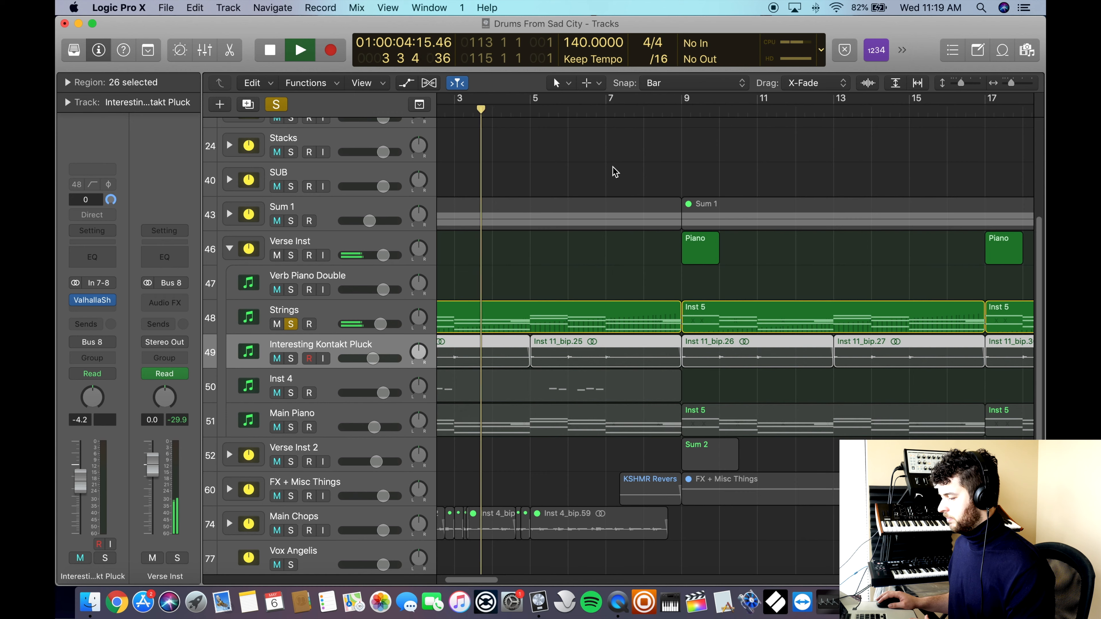
Step: Select the Strings track, inspect its Kontakt 5 instrument and close the plug-in window
{"action": "left_click", "coordinate": [344, 306]}
{"action": "left_click", "coordinate": [99, 284]}
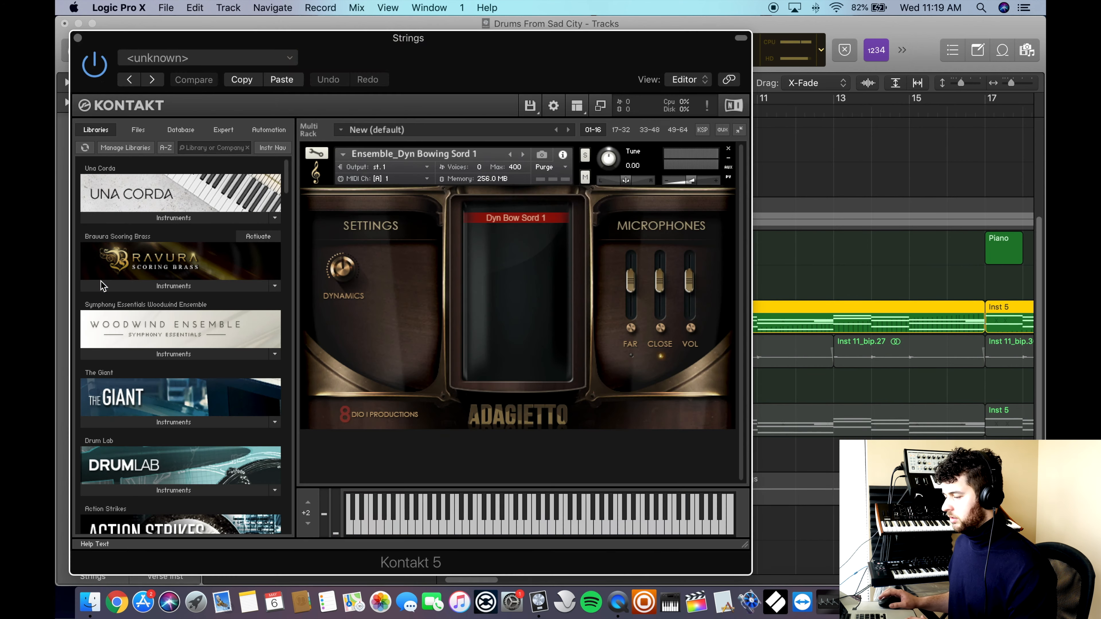
{"action": "left_click", "coordinate": [646, 241]}
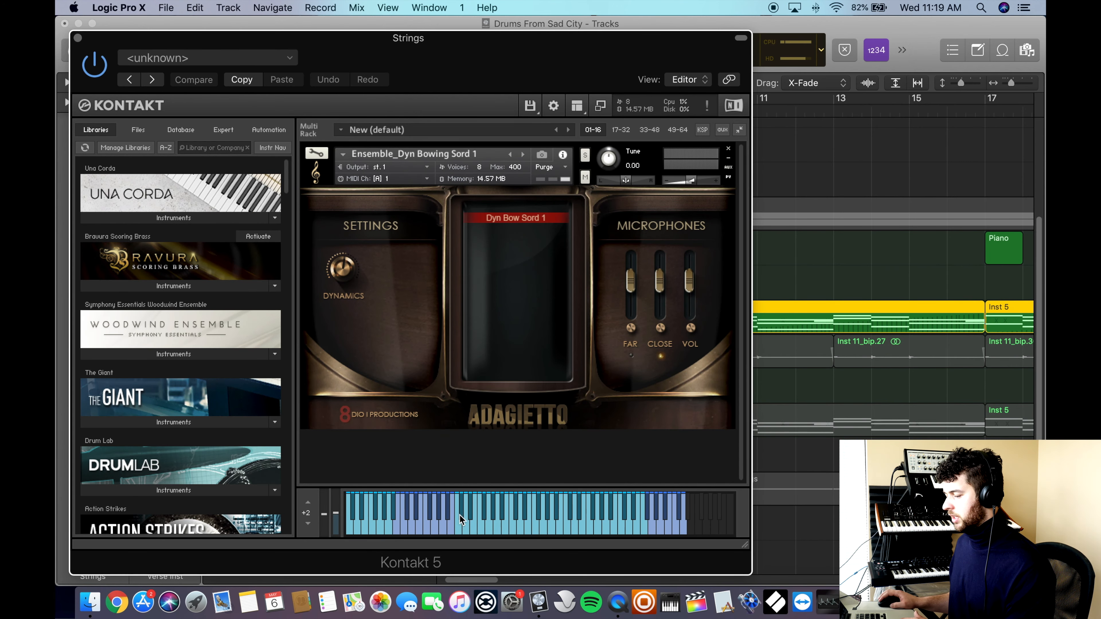
{"action": "left_click", "coordinate": [78, 38]}
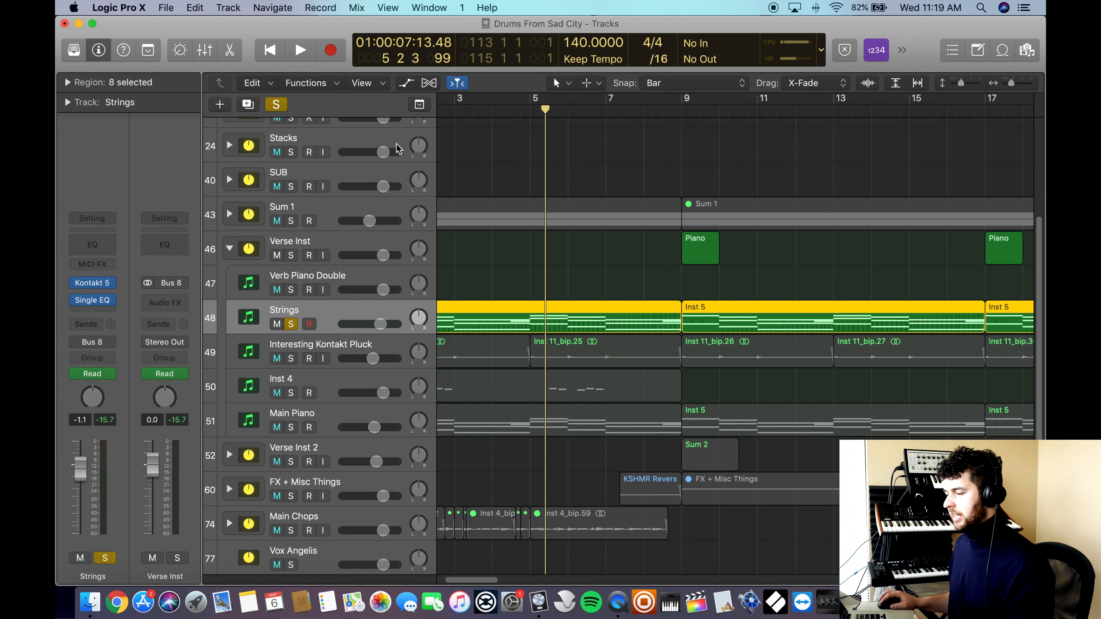
Step: Turn off solo on the Strings track, and solo and select the Inst 4 track in the Verse Inst stack
{"action": "left_click", "coordinate": [609, 109]}
{"action": "left_click", "coordinate": [288, 324]}
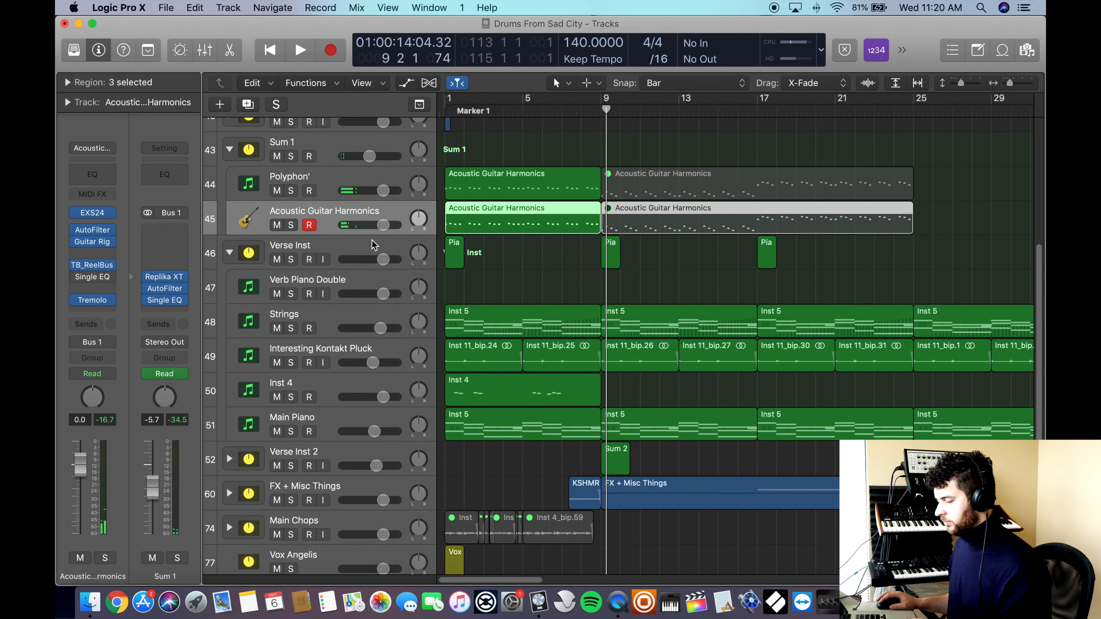
{"action": "scroll", "coordinate": [351, 364], "scroll_direction": "down", "scroll_amount": 2}
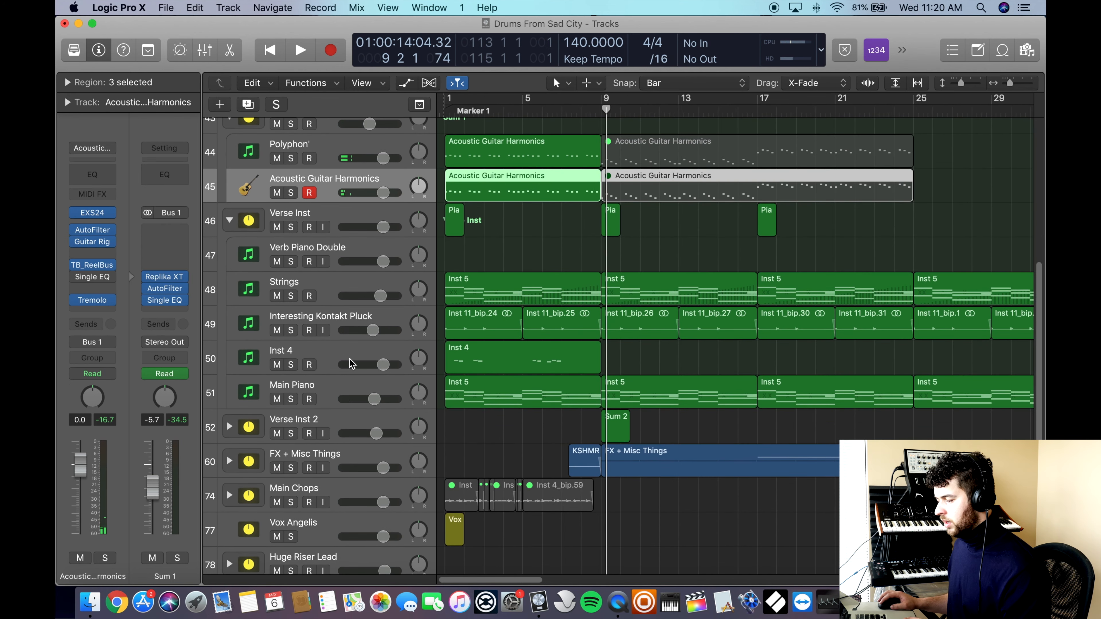
{"action": "left_click", "coordinate": [293, 367]}
{"action": "left_click", "coordinate": [287, 350]}
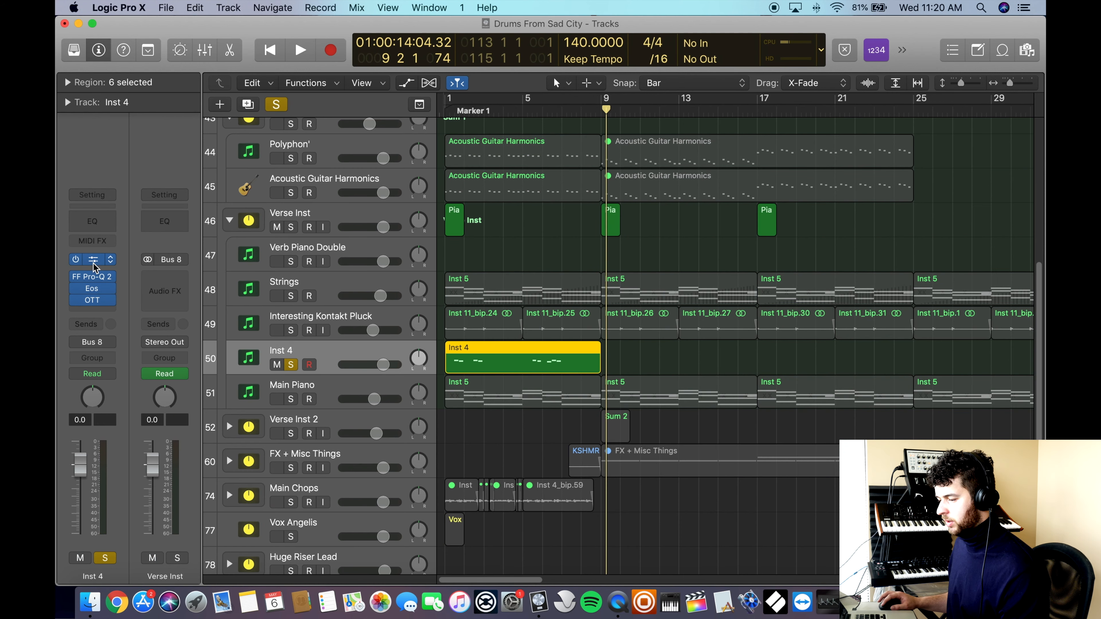
Step: Inspect the Inst 4 track's Kontakt 5 instrument, close its window and also solo the Sum 1 stack
{"action": "left_click", "coordinate": [93, 262]}
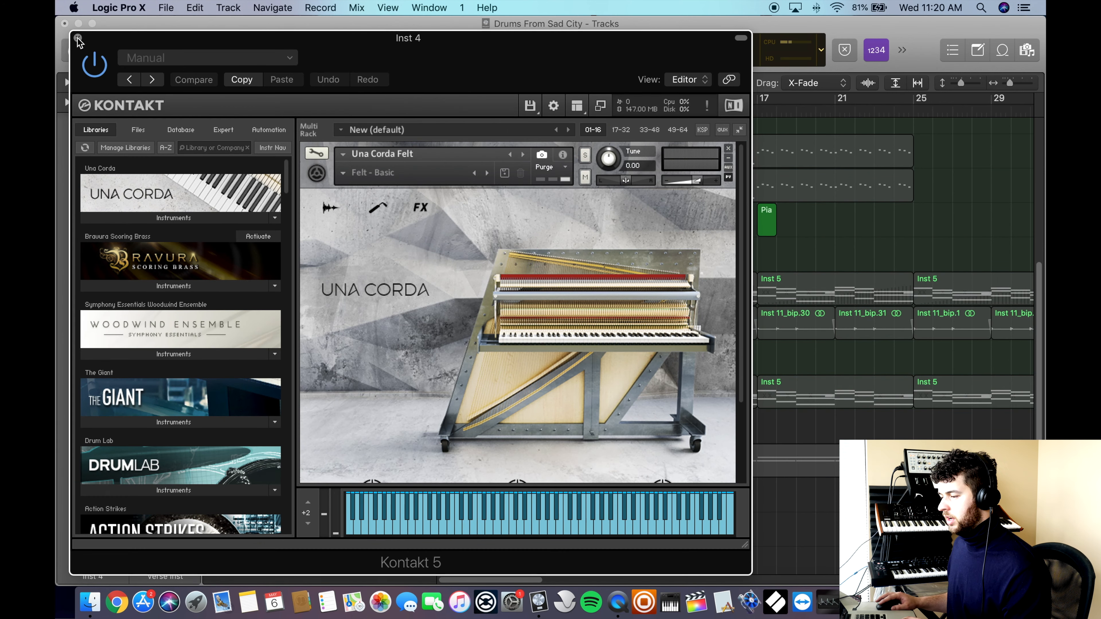
{"action": "left_click", "coordinate": [78, 38]}
{"action": "scroll", "coordinate": [328, 273], "scroll_direction": "up", "scroll_amount": 3}
{"action": "left_click", "coordinate": [290, 198]}
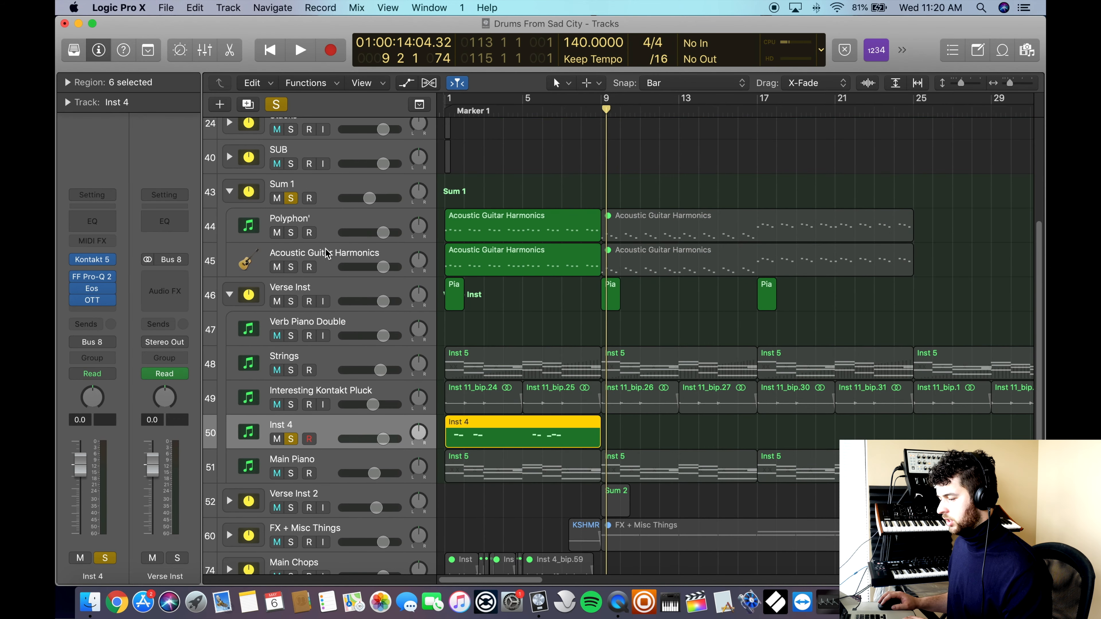
Step: Select the Polyphon' track, inspect its Kontakt 5 instrument and close the plug-in window
{"action": "left_click", "coordinate": [323, 239]}
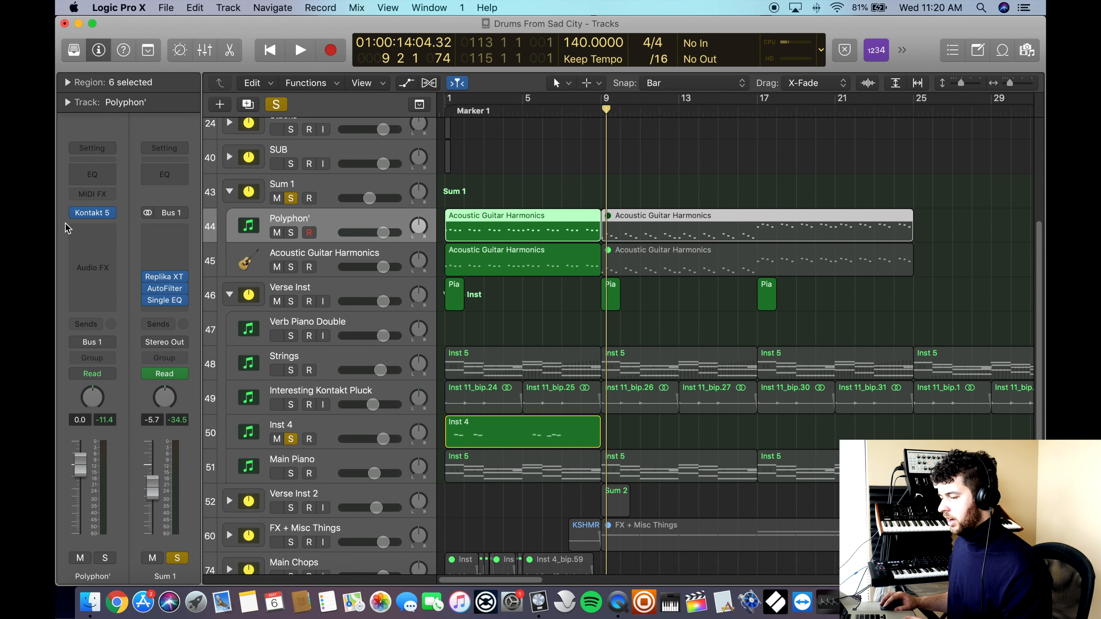
{"action": "left_click", "coordinate": [108, 214]}
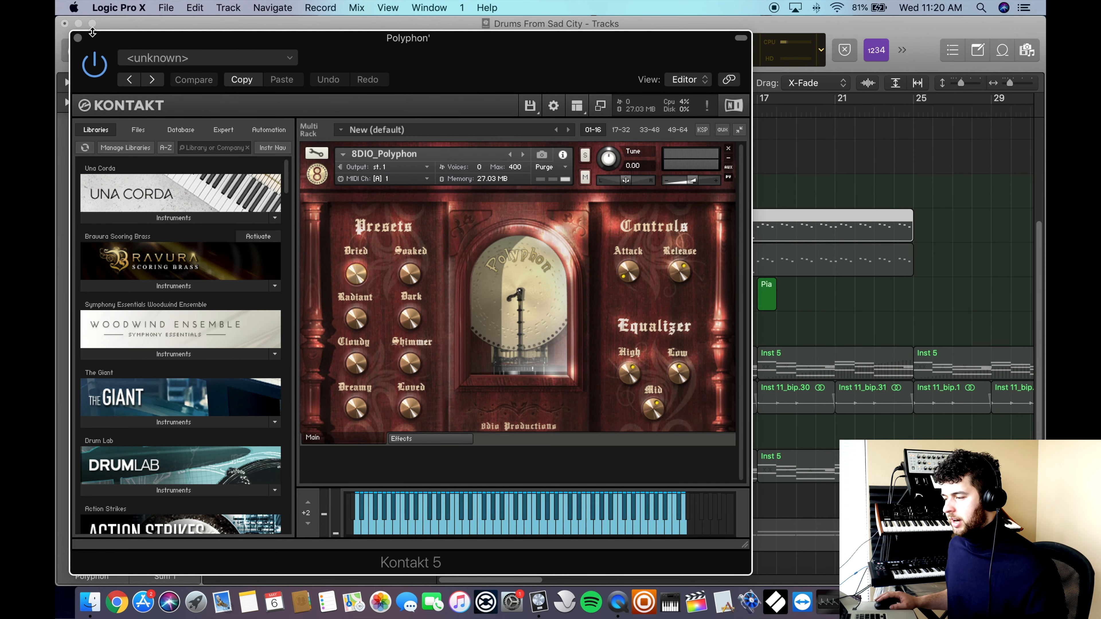
{"action": "left_click", "coordinate": [78, 38]}
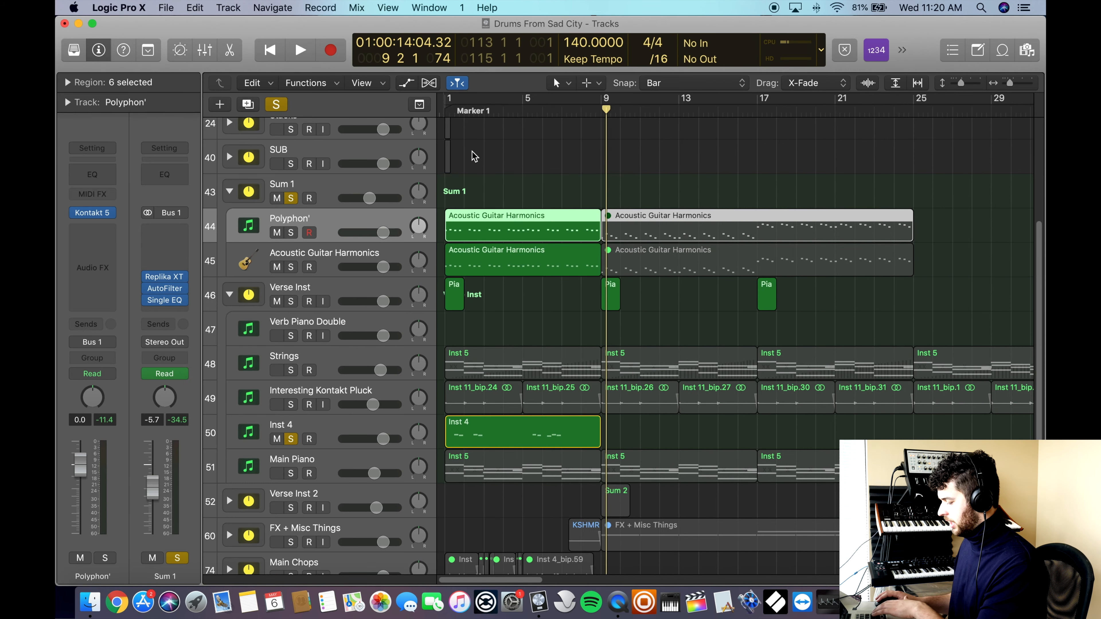
Step: Play the soloed Sum 1 stack together with Inst 4 from the song's start through bar 8, and turn off solo on Sum 1
{"action": "key", "text": "Return"}
{"action": "key", "text": "space"}
{"action": "left_click", "coordinate": [302, 266]}
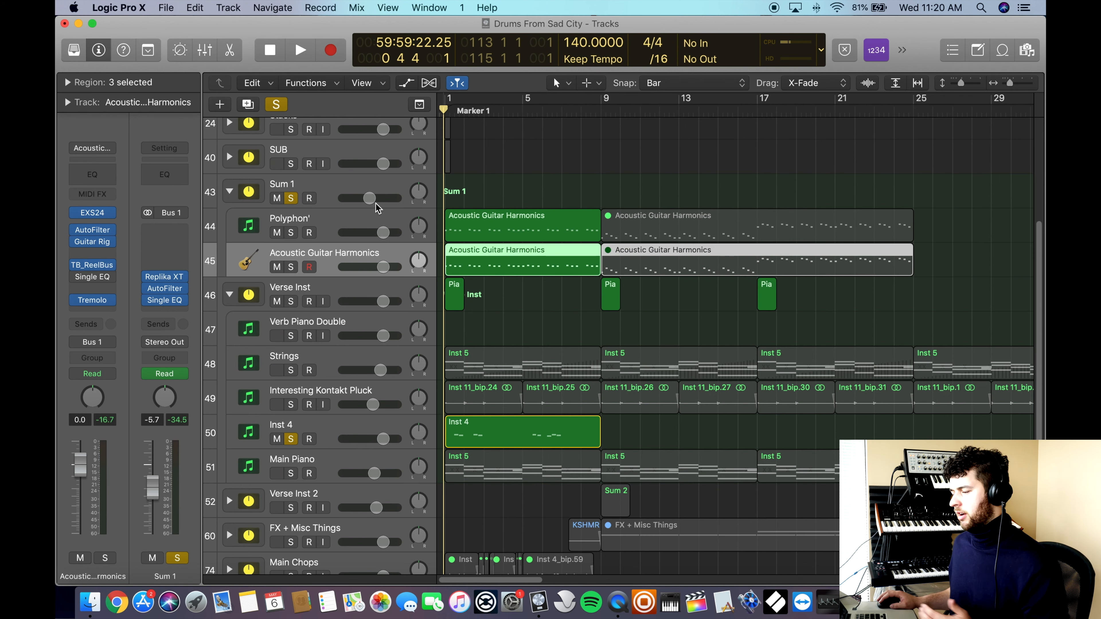
{"action": "key", "text": "space"}
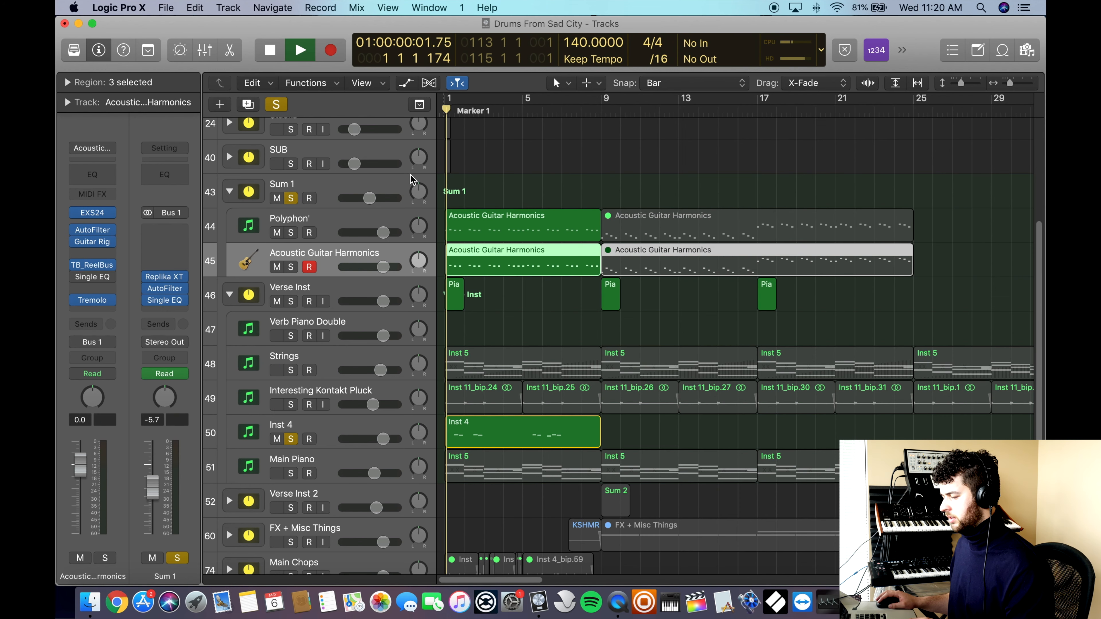
{"action": "key", "text": "super+Right"}
{"action": "key", "text": "super+Right"}
{"action": "key", "text": "super+Right"}
{"action": "key", "text": "super+Right"}
{"action": "key", "text": "super+Right"}
{"action": "key", "text": "super+Right"}
{"action": "key", "text": "super+Left"}
{"action": "key", "text": "super+Left"}
{"action": "key", "text": "super+Left"}
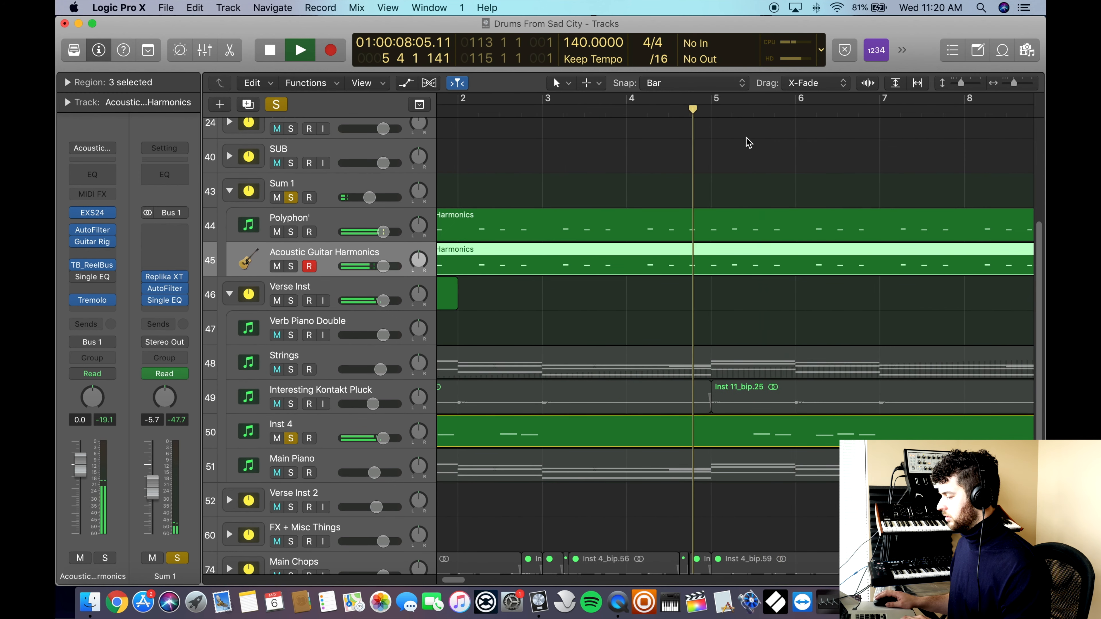
{"action": "key", "text": "super+Left"}
{"action": "key", "text": "super+Left"}
{"action": "key", "text": "super+Left"}
{"action": "key", "text": "super+Left"}
{"action": "key", "text": "super+Right"}
{"action": "key", "text": "super+Right"}
{"action": "key", "text": "super+Right"}
{"action": "key", "text": "super+Right"}
{"action": "key", "text": "super+Right"}
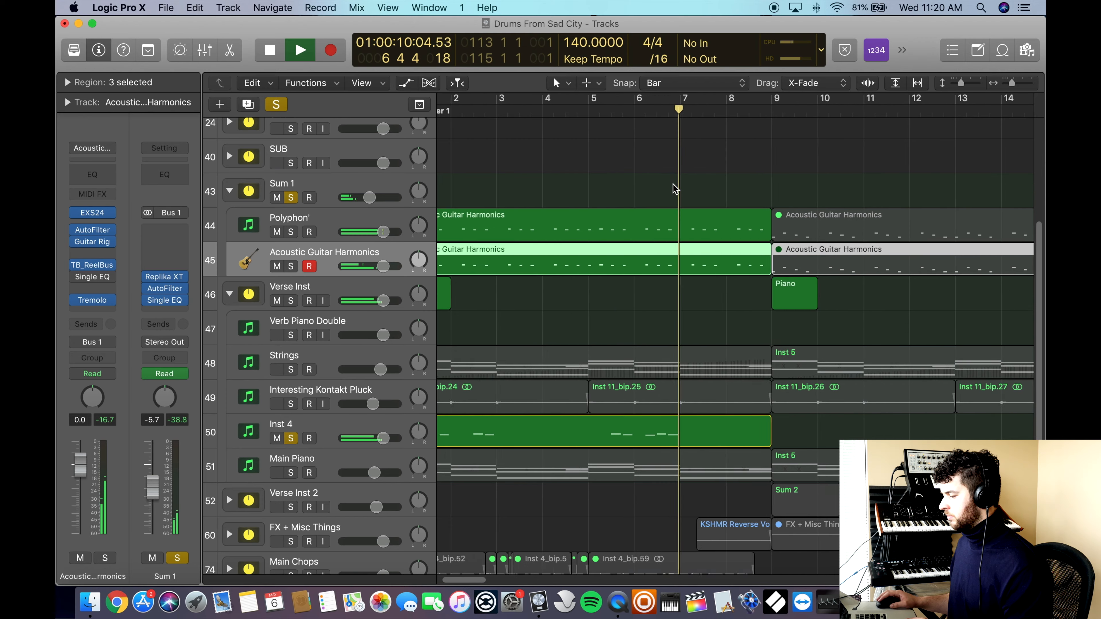
{"action": "key", "text": "super+Left"}
{"action": "key", "text": "super+Left"}
{"action": "key", "text": "super+Left"}
{"action": "key", "text": "super+Left"}
{"action": "key", "text": "super+Right"}
{"action": "key", "text": "super+Right"}
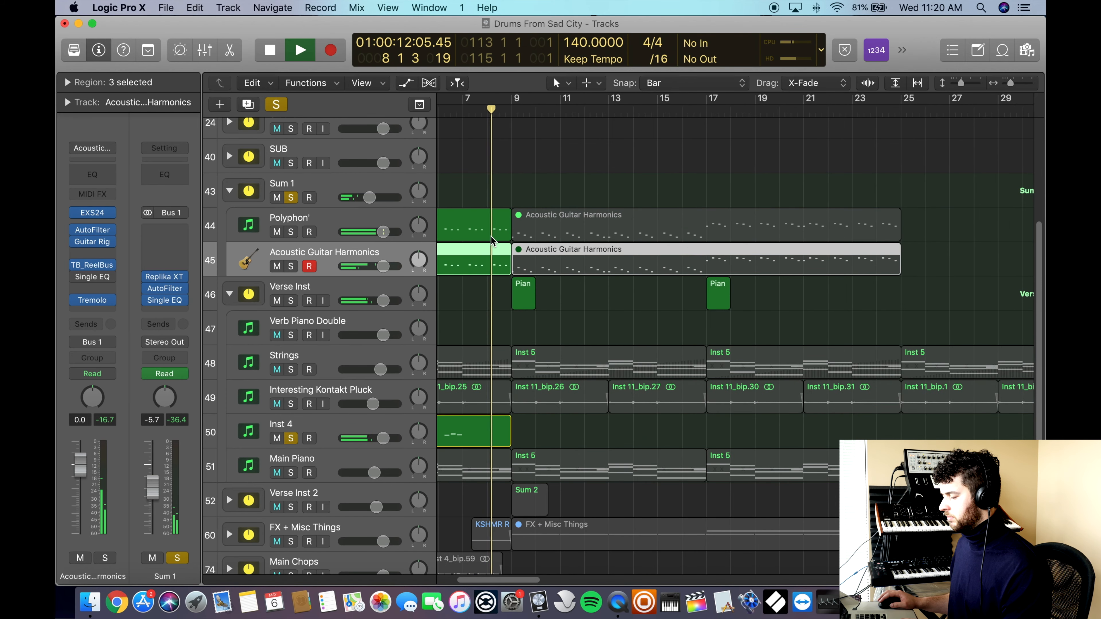
{"action": "key", "text": "space"}
{"action": "left_click", "coordinate": [290, 198]}
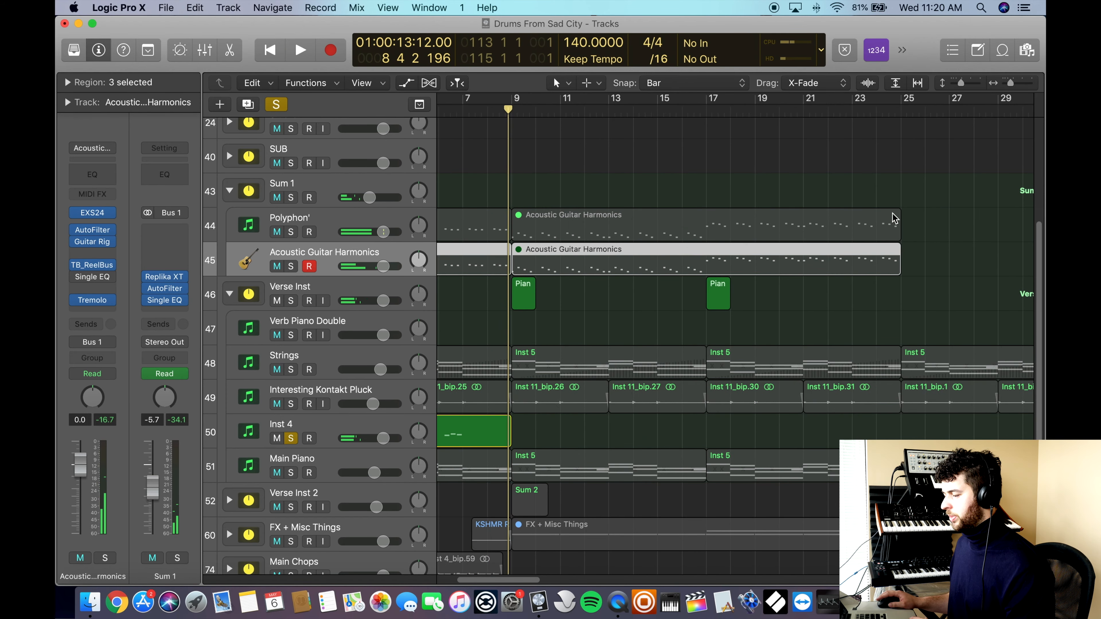
Step: Select the Inst 4 track, inspect its Eos reverb settings and close the plug-in window
{"action": "key", "text": "super+Left"}
{"action": "key", "text": "super+Left"}
{"action": "left_click", "coordinate": [327, 420]}
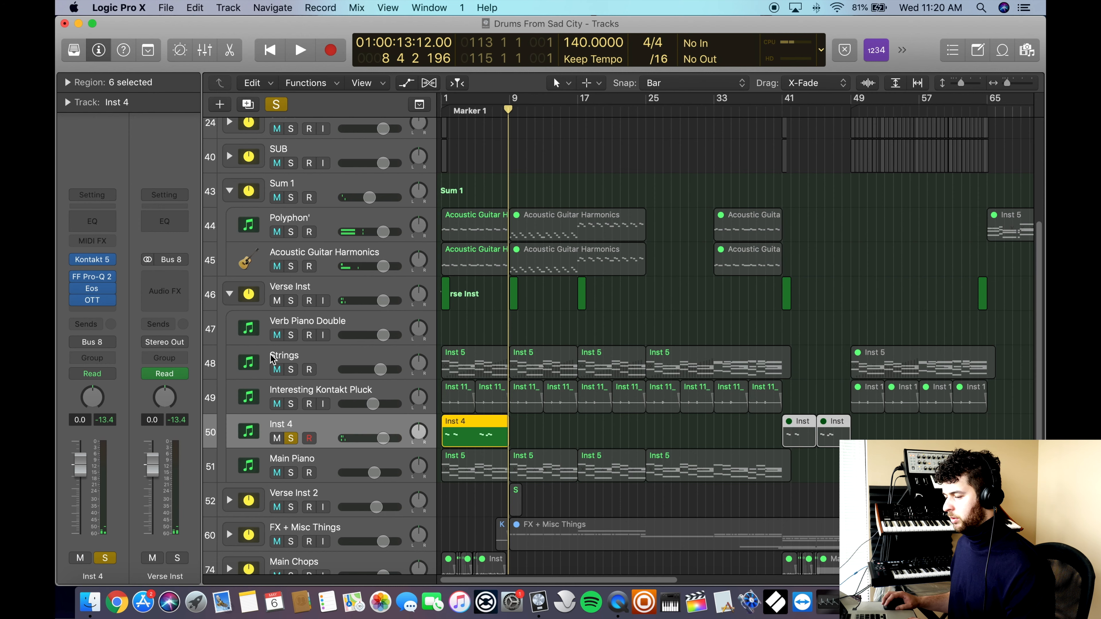
{"action": "left_click", "coordinate": [84, 288]}
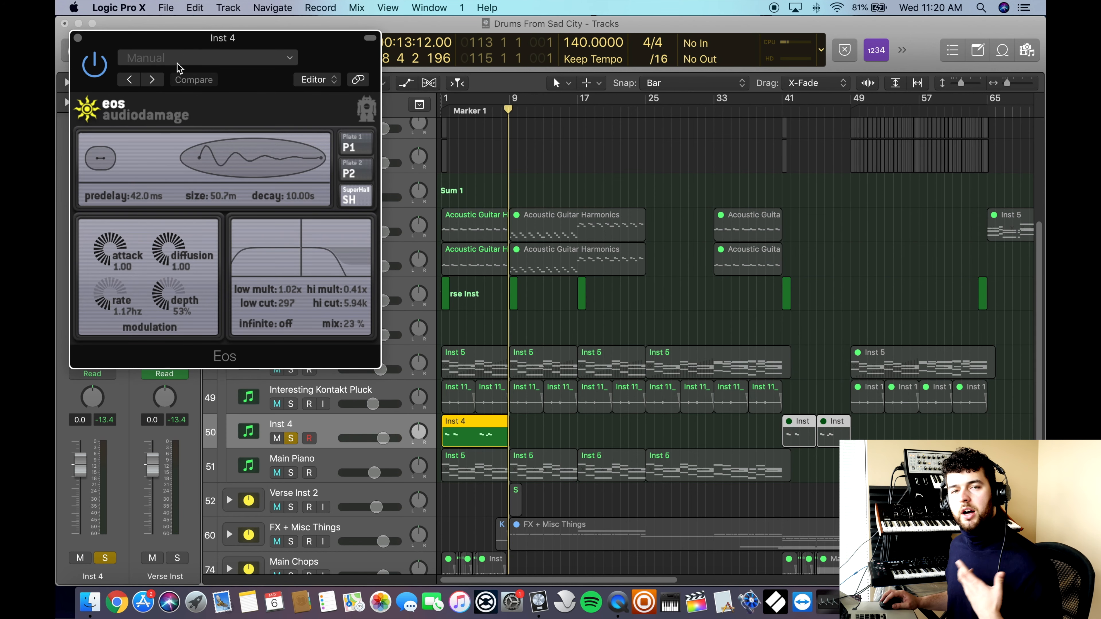
{"action": "left_click", "coordinate": [78, 38]}
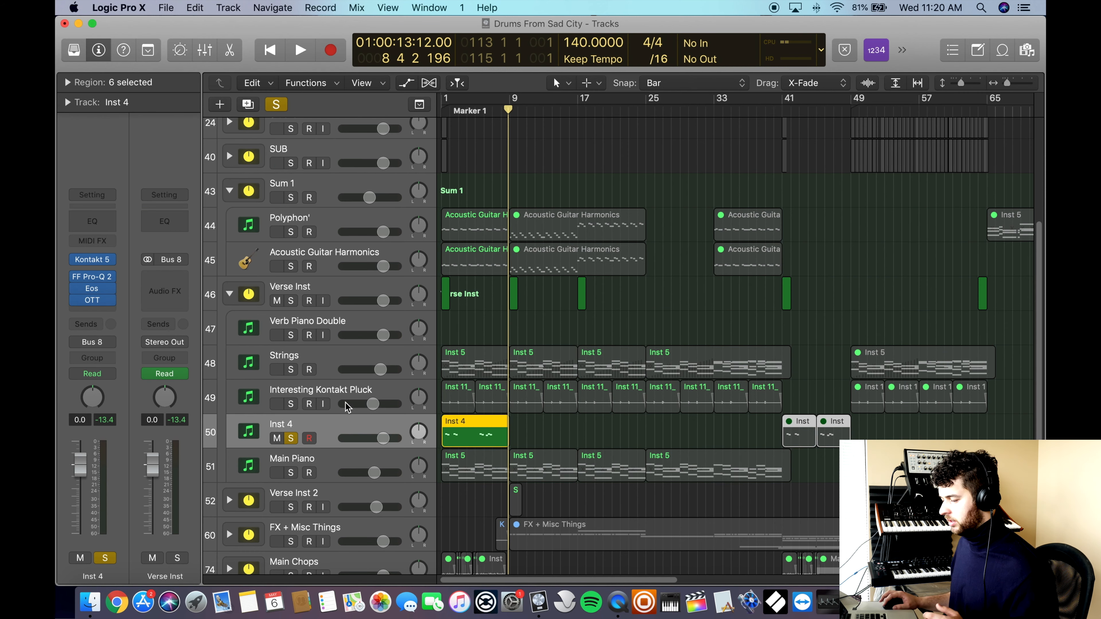
Step: Turn off solo on the Inst 4 track and collapse the Sum 1 stack
{"action": "left_click", "coordinate": [291, 437]}
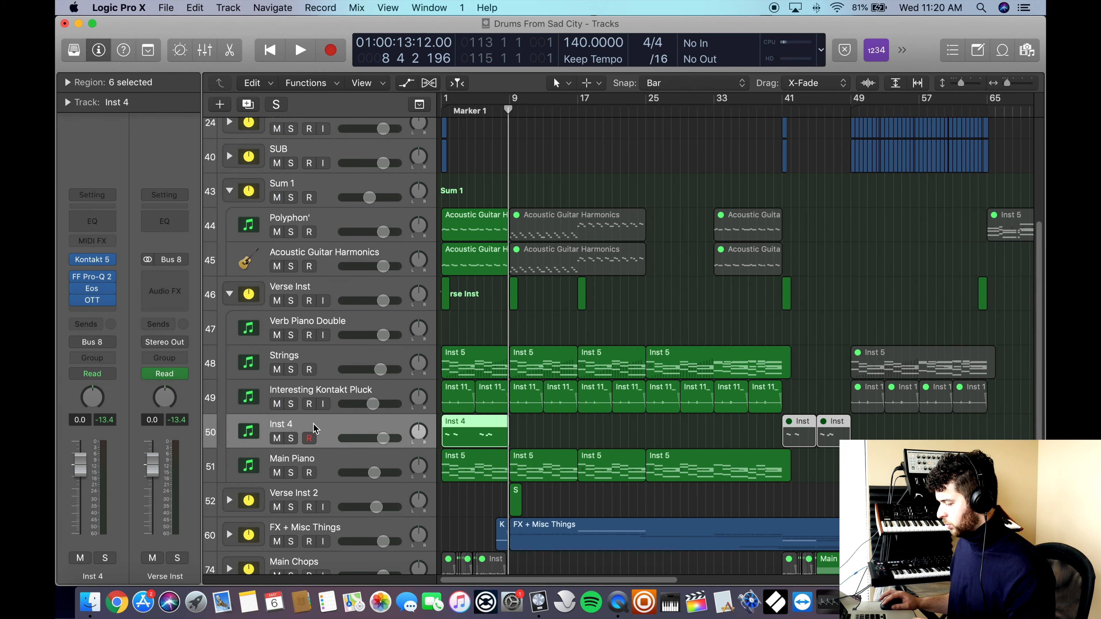
{"action": "scroll", "coordinate": [303, 438], "scroll_direction": "down", "scroll_amount": 3}
{"action": "scroll", "coordinate": [264, 298], "scroll_direction": "up", "scroll_amount": 3}
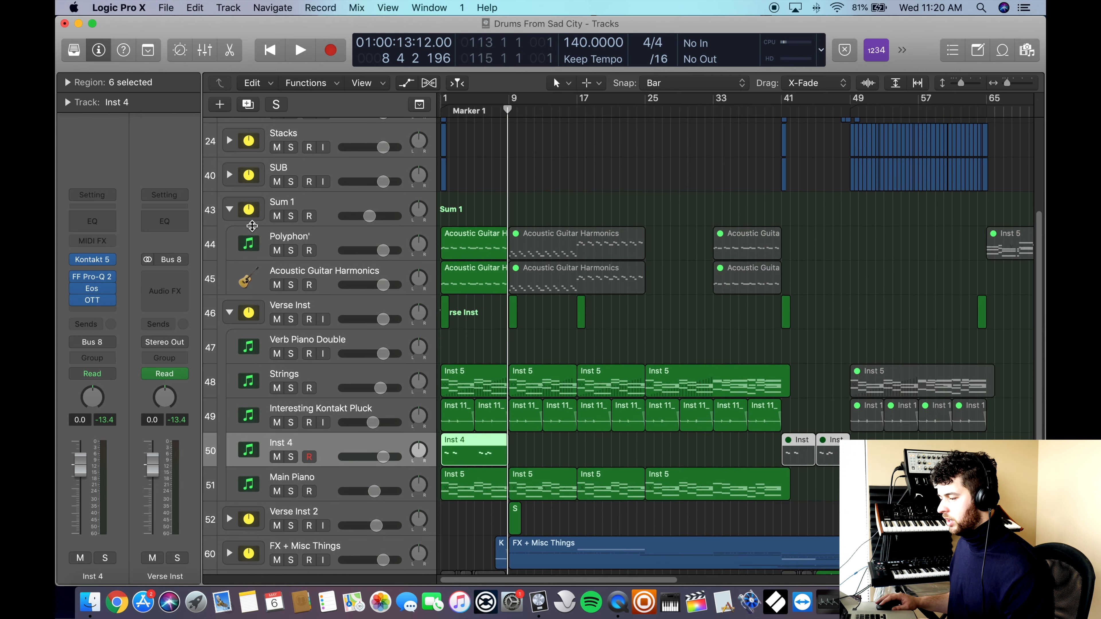
{"action": "left_click", "coordinate": [229, 209]}
Step: Select and solo the Main Drums stack and play it from bar 48 into bar 51
{"action": "scroll", "coordinate": [260, 261], "scroll_direction": "up", "scroll_amount": 5}
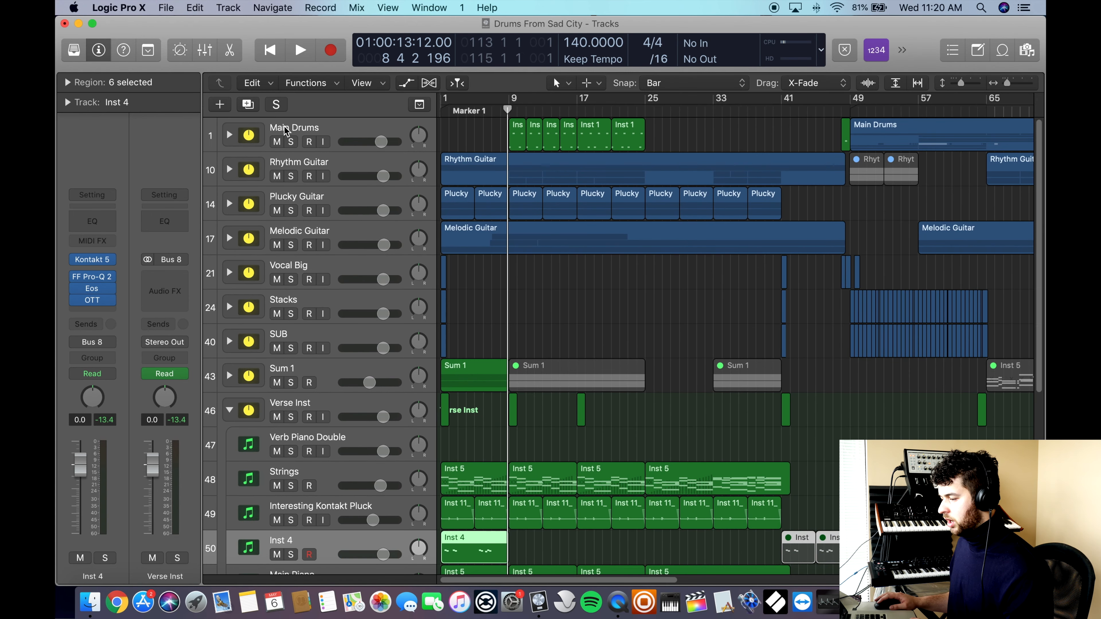
{"action": "left_click", "coordinate": [287, 132]}
{"action": "left_click", "coordinate": [297, 142]}
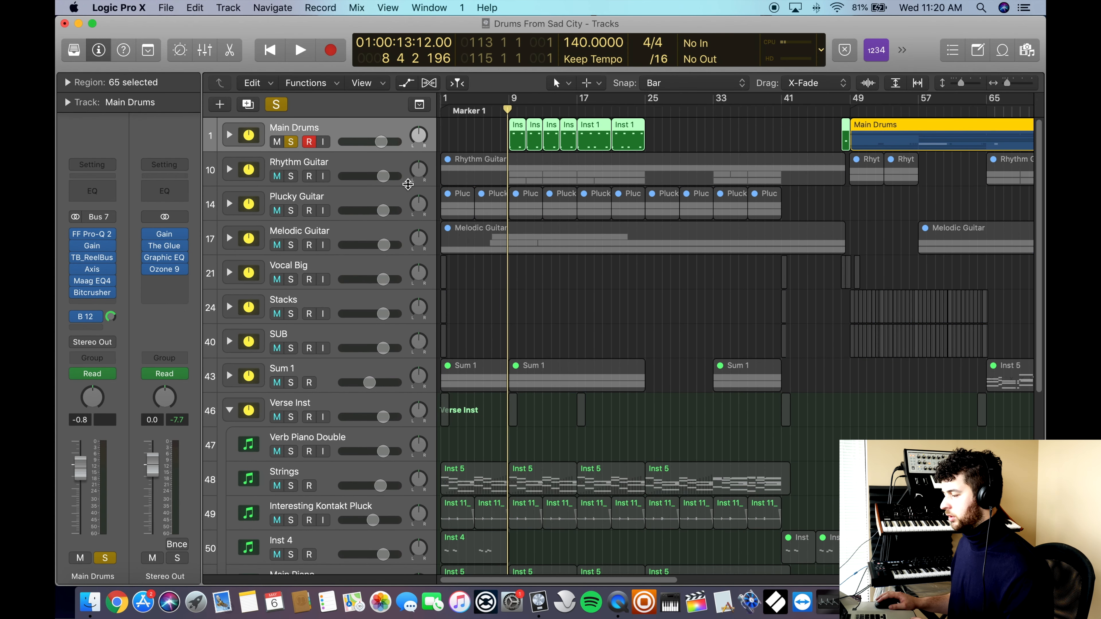
{"action": "scroll", "coordinate": [547, 189], "scroll_direction": "right", "scroll_amount": 3}
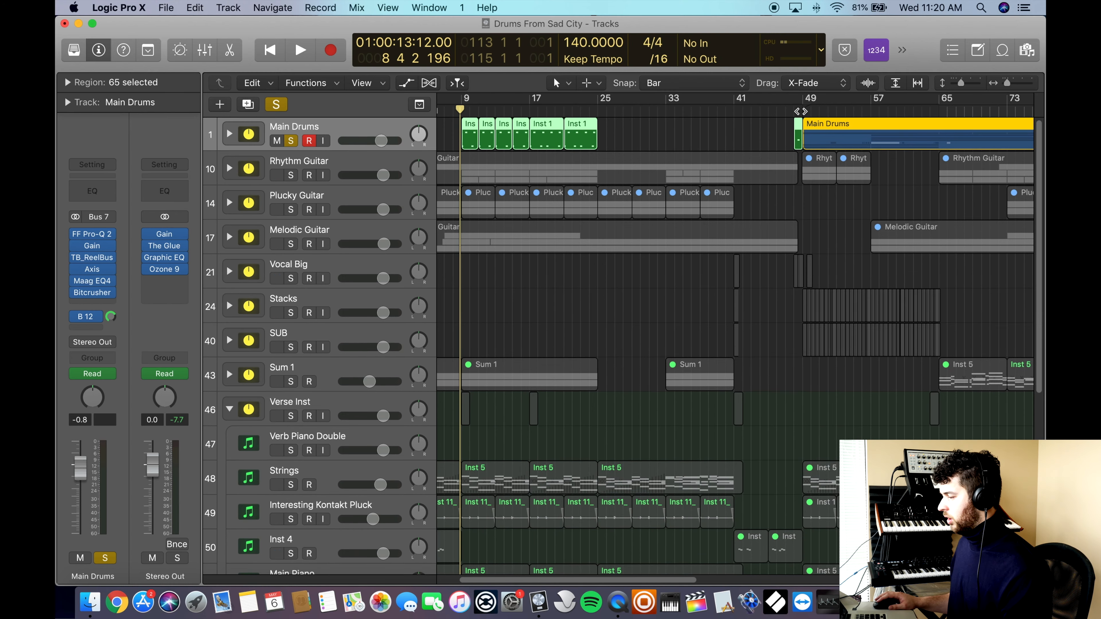
{"action": "left_click", "coordinate": [801, 113]}
{"action": "key", "text": "space"}
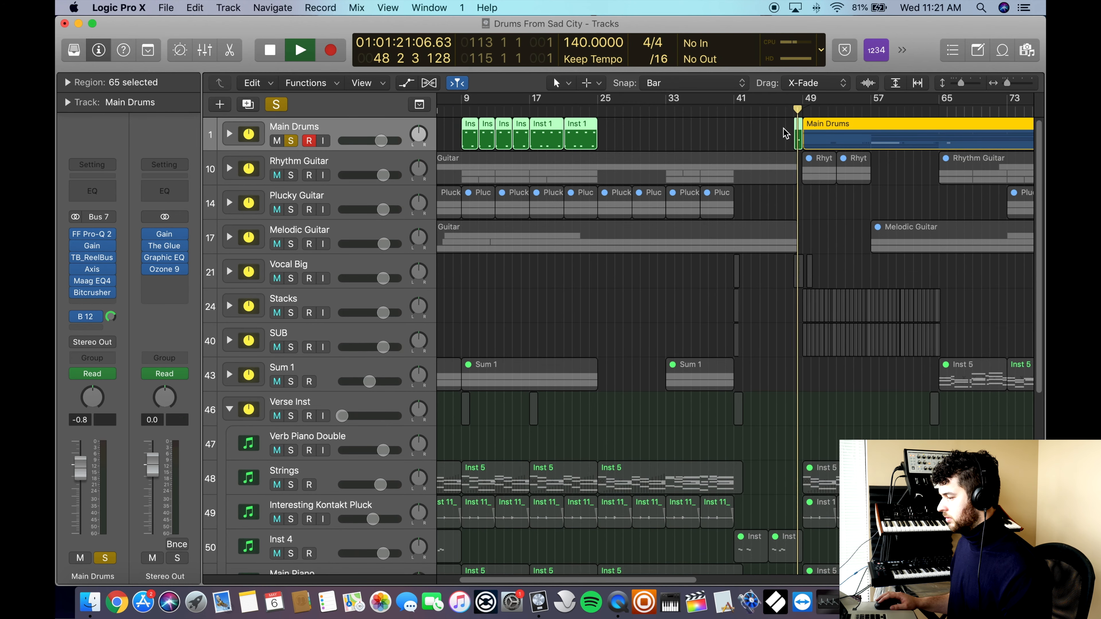
{"action": "scroll", "coordinate": [775, 131], "scroll_direction": "right", "scroll_amount": 2}
{"action": "scroll", "coordinate": [774, 132], "scroll_direction": "right", "scroll_amount": 3}
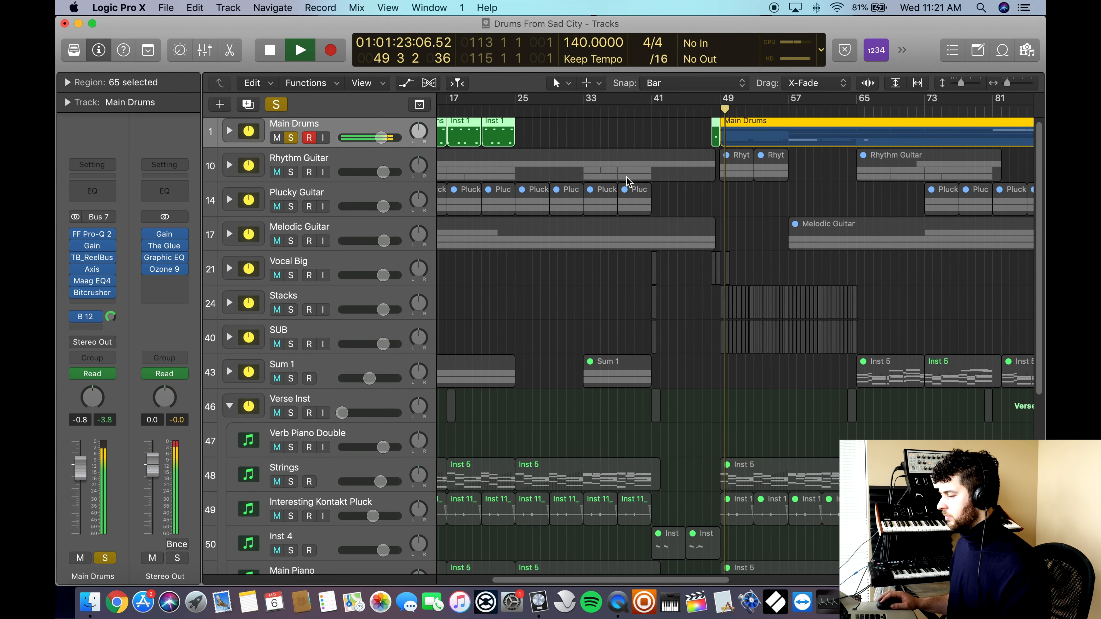
{"action": "key", "text": "super+Left"}
{"action": "key", "text": "super+Left"}
{"action": "key", "text": "super+Left"}
{"action": "scroll", "coordinate": [384, 116], "scroll_direction": "up", "scroll_amount": 1}
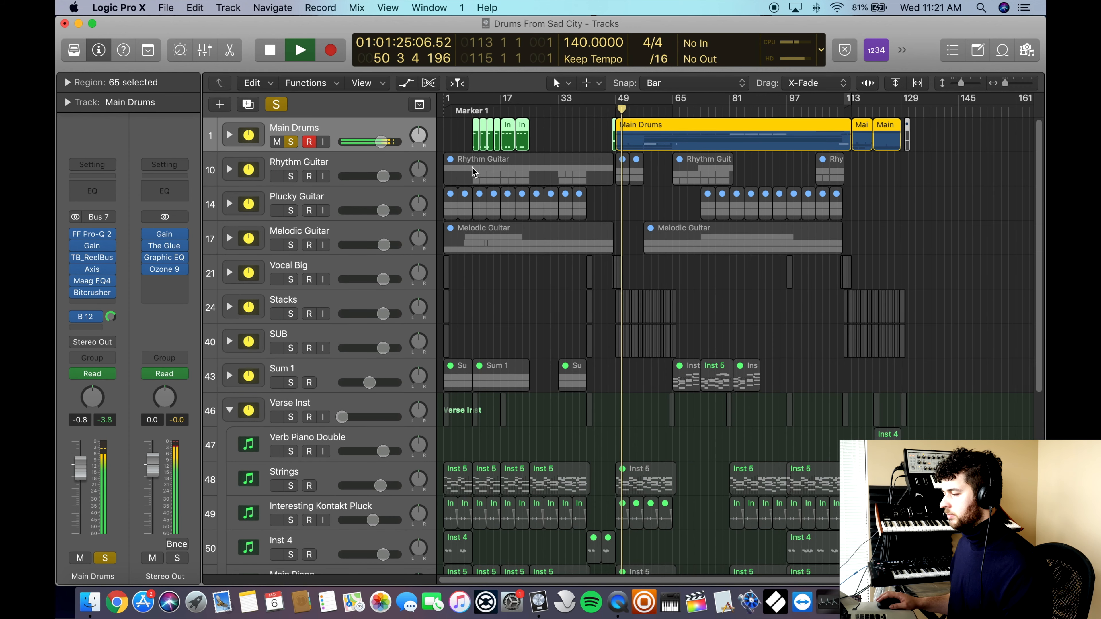
{"action": "key", "text": "space"}
Step: Expand the Main Drums stack and switch the solo from the stack to its New (default) track
{"action": "left_click", "coordinate": [229, 135]}
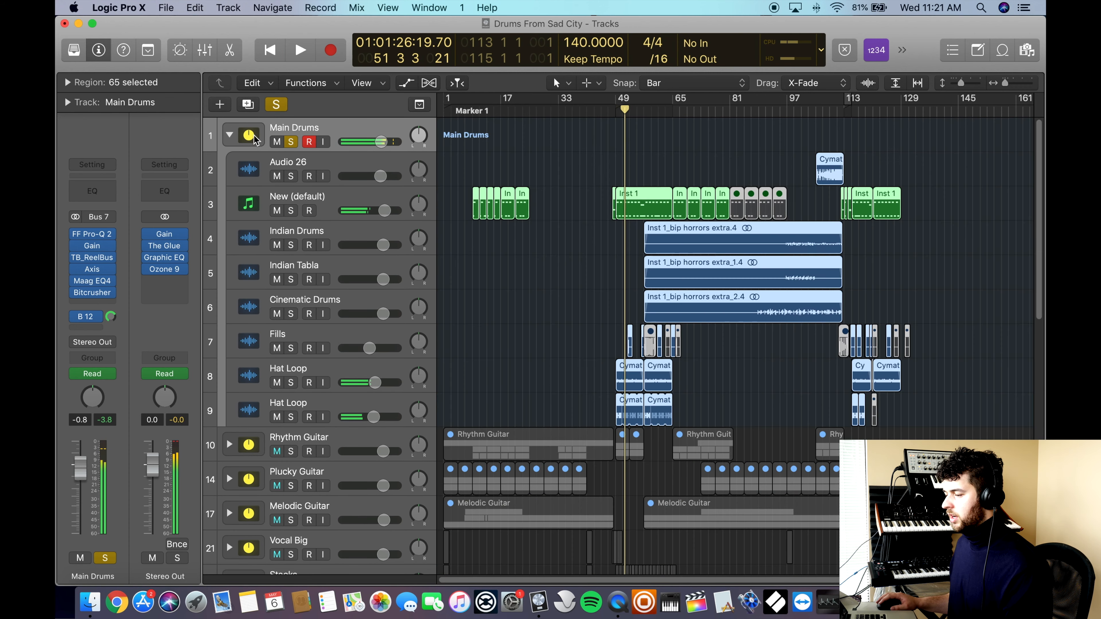
{"action": "left_click", "coordinate": [315, 166]}
{"action": "left_click", "coordinate": [297, 206]}
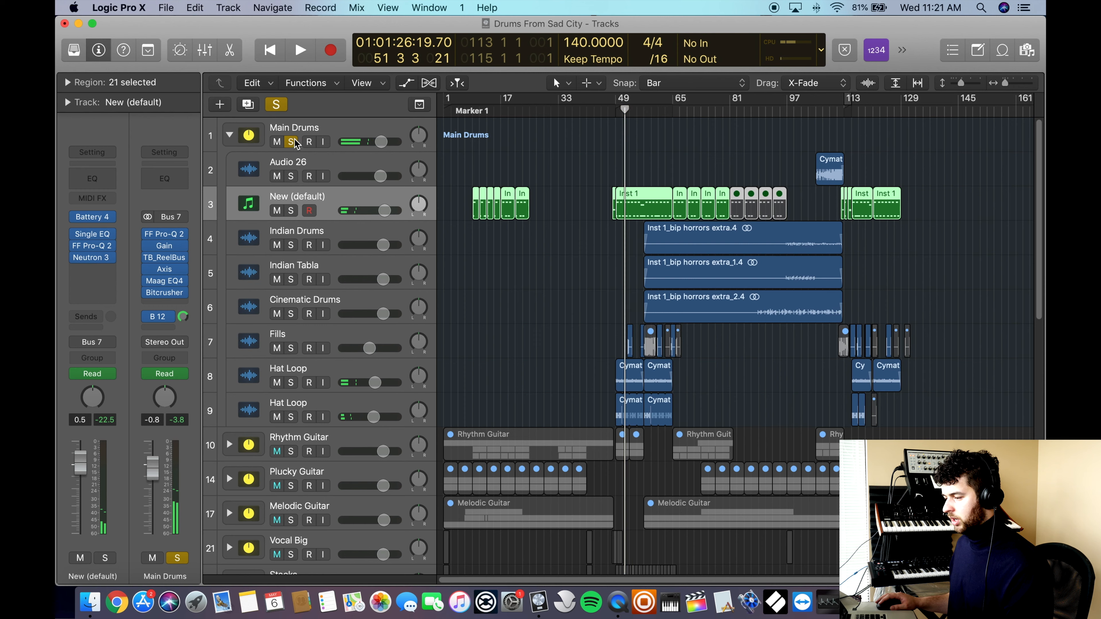
{"action": "left_click", "coordinate": [292, 211]}
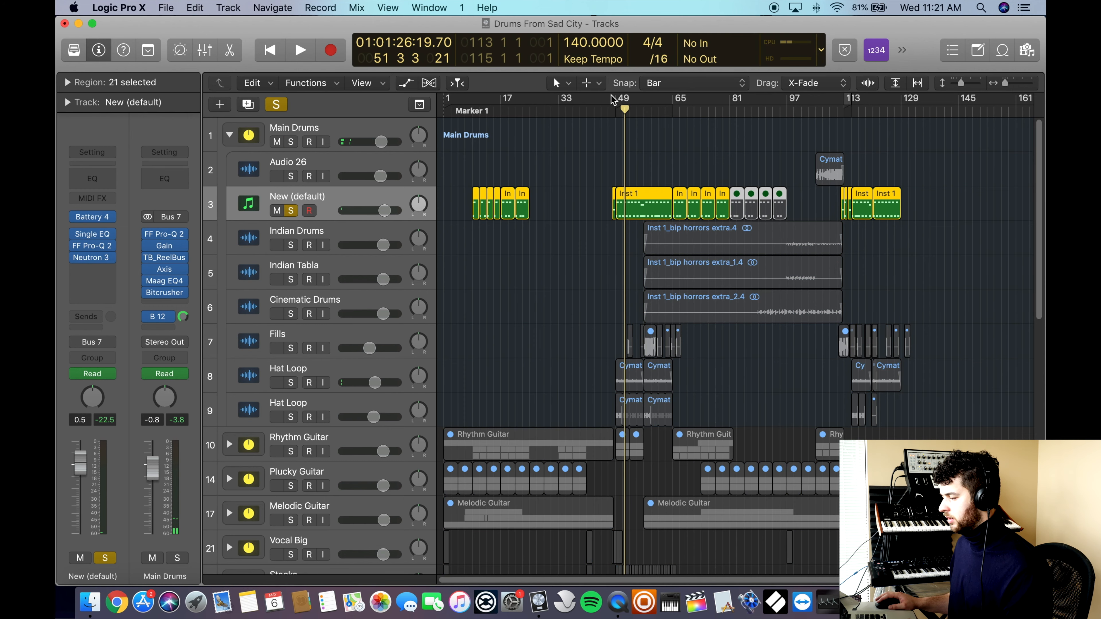
Step: Play the soloed New (default) drum track from bar 51 to bar 53
{"action": "key", "text": "space"}
{"action": "key", "text": "super+Right"}
{"action": "key", "text": "super+Right"}
{"action": "key", "text": "super+Right"}
{"action": "key", "text": "super+Right"}
{"action": "key", "text": "super+Right"}
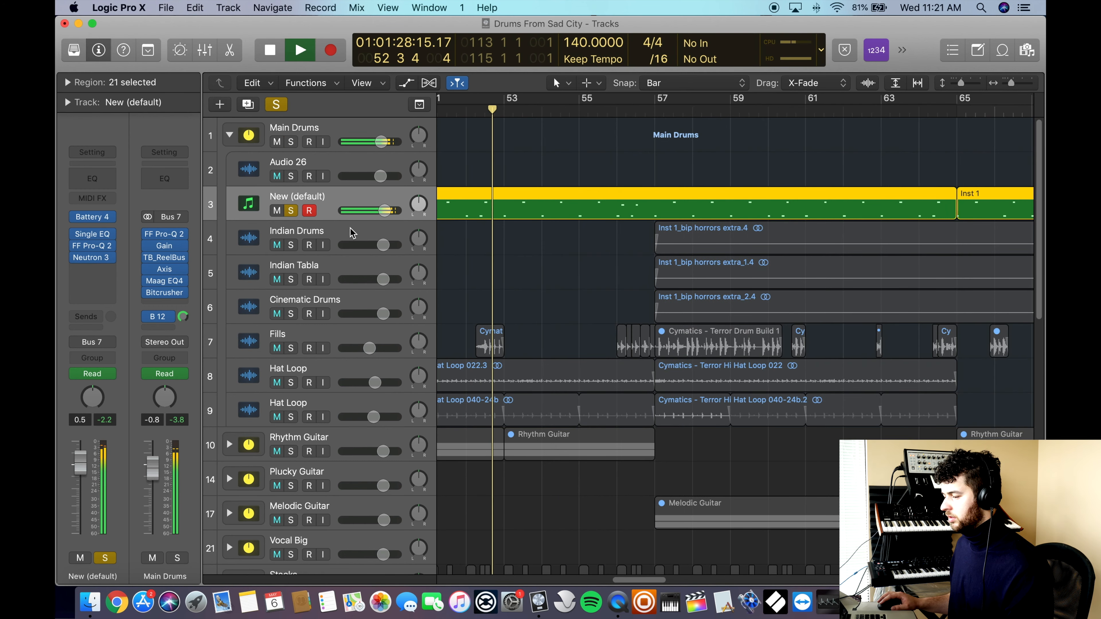
{"action": "key", "text": "space"}
Step: Inspect the Battery 4 kit on the New (default) track, audition its Snare 03 cell and close the plug-in window
{"action": "mouse_move", "coordinate": [96, 219]}
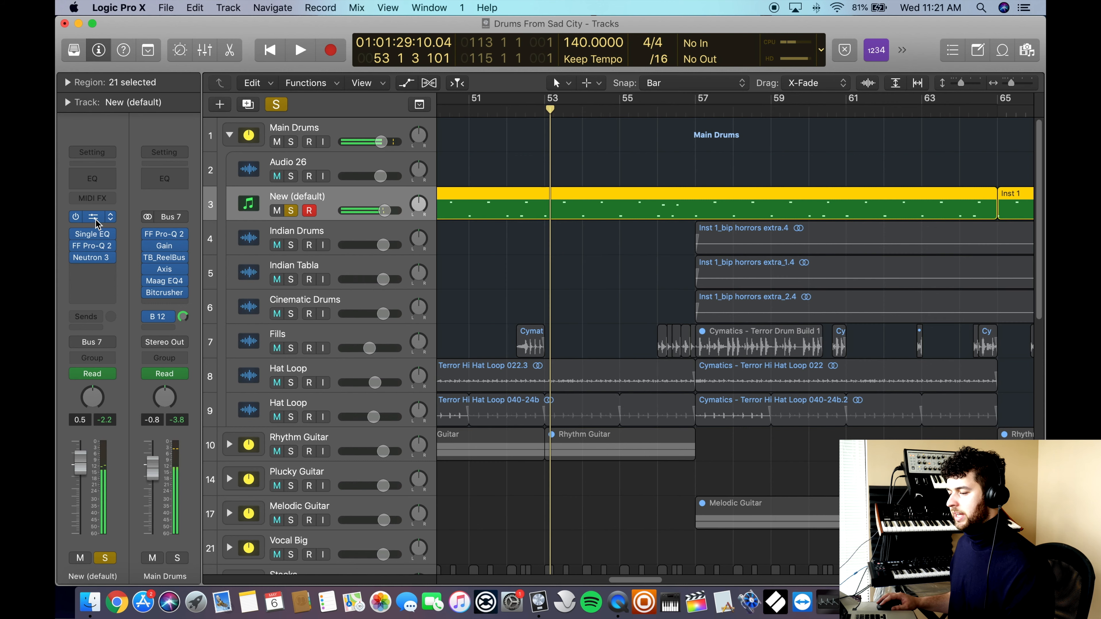
{"action": "right_click", "coordinate": [82, 367]}
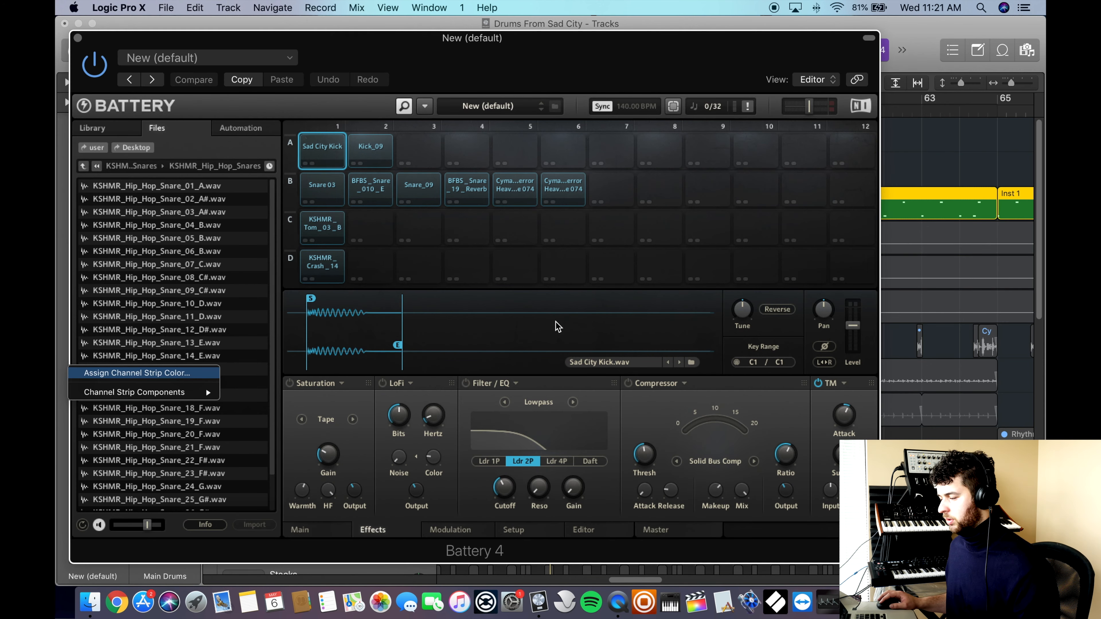
{"action": "left_click", "coordinate": [479, 221]}
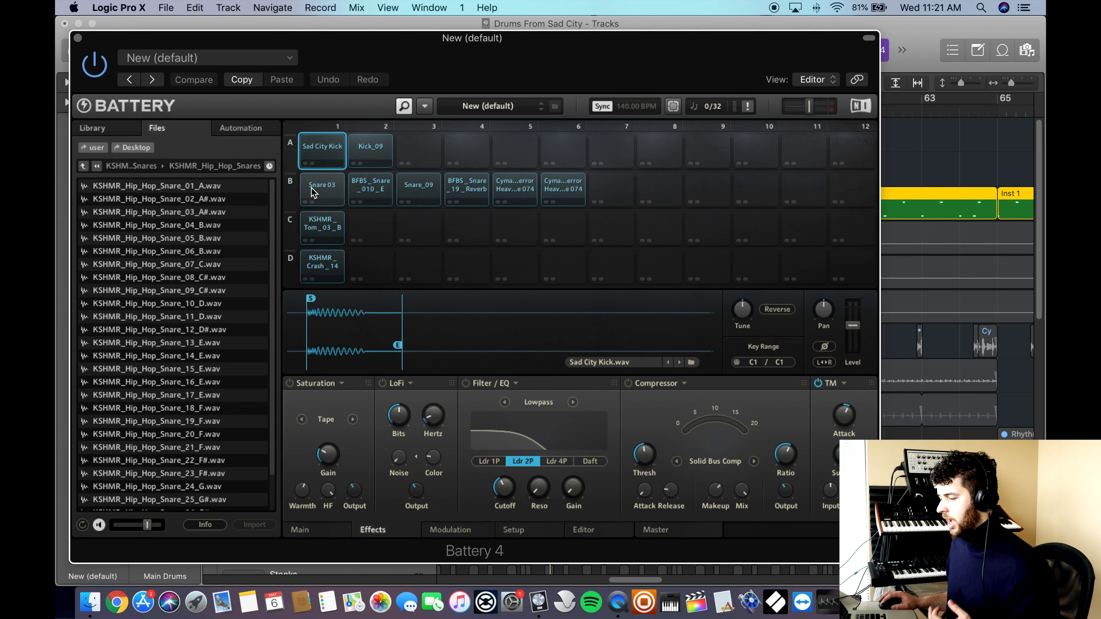
{"action": "left_click", "coordinate": [321, 191]}
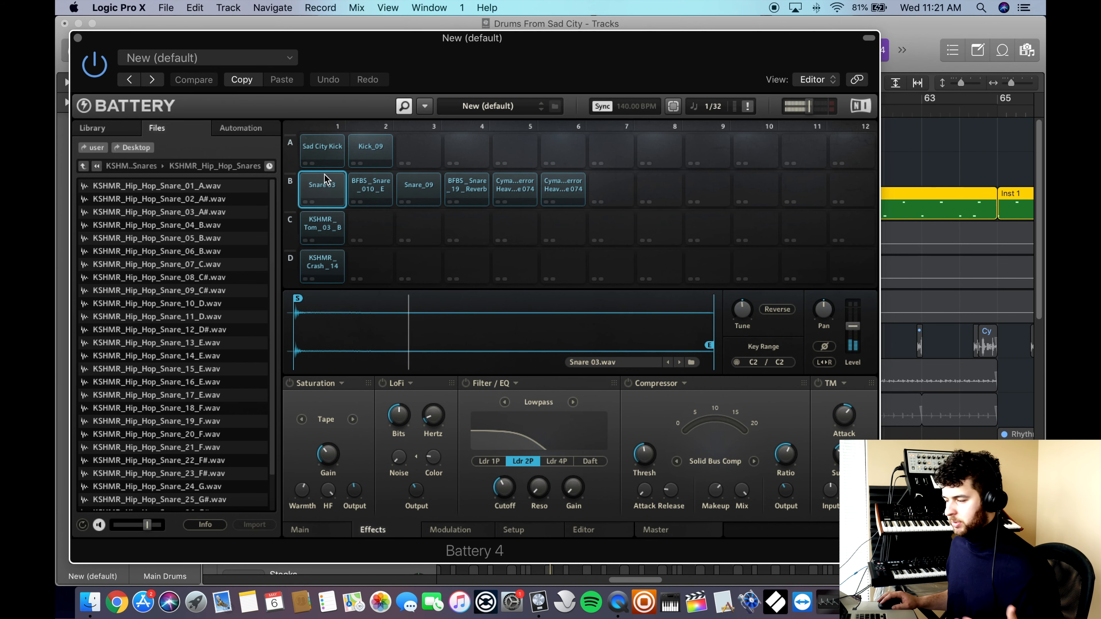
{"action": "left_click", "coordinate": [79, 38]}
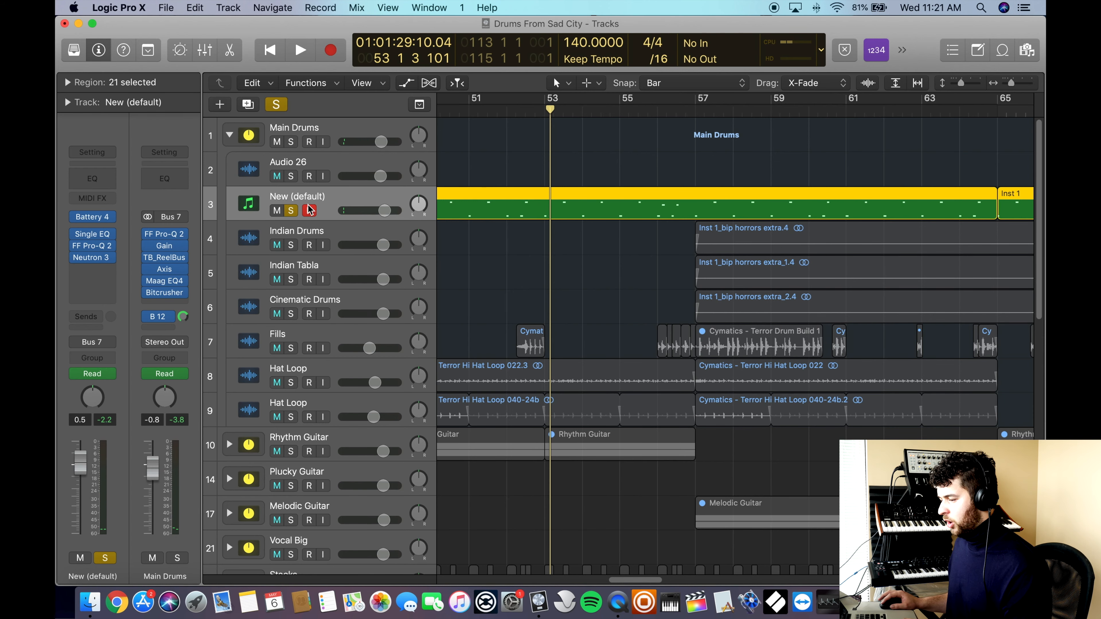
Step: Switch the solo from New (default) to both Hat Loop tracks and play them briefly from bar 57
{"action": "left_click", "coordinate": [293, 209]}
{"action": "scroll", "coordinate": [298, 338], "scroll_direction": "down", "scroll_amount": 2}
{"action": "scroll", "coordinate": [298, 338], "scroll_direction": "right", "scroll_amount": 3}
{"action": "scroll", "coordinate": [276, 345], "scroll_direction": "down", "scroll_amount": 3}
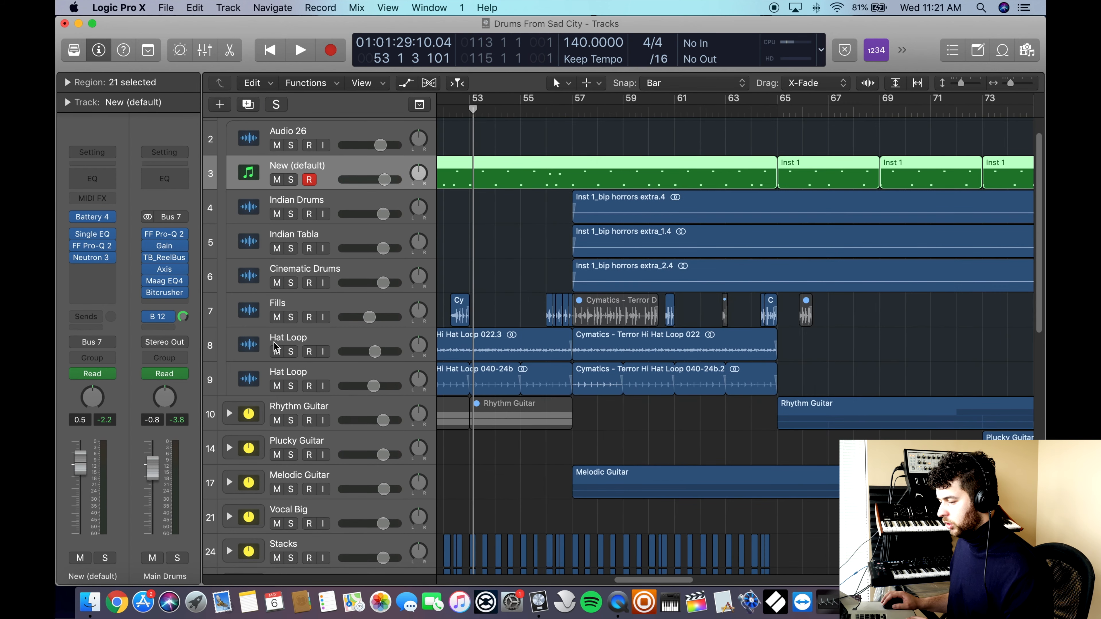
{"action": "left_click", "coordinate": [290, 349]}
{"action": "left_click", "coordinate": [290, 385]}
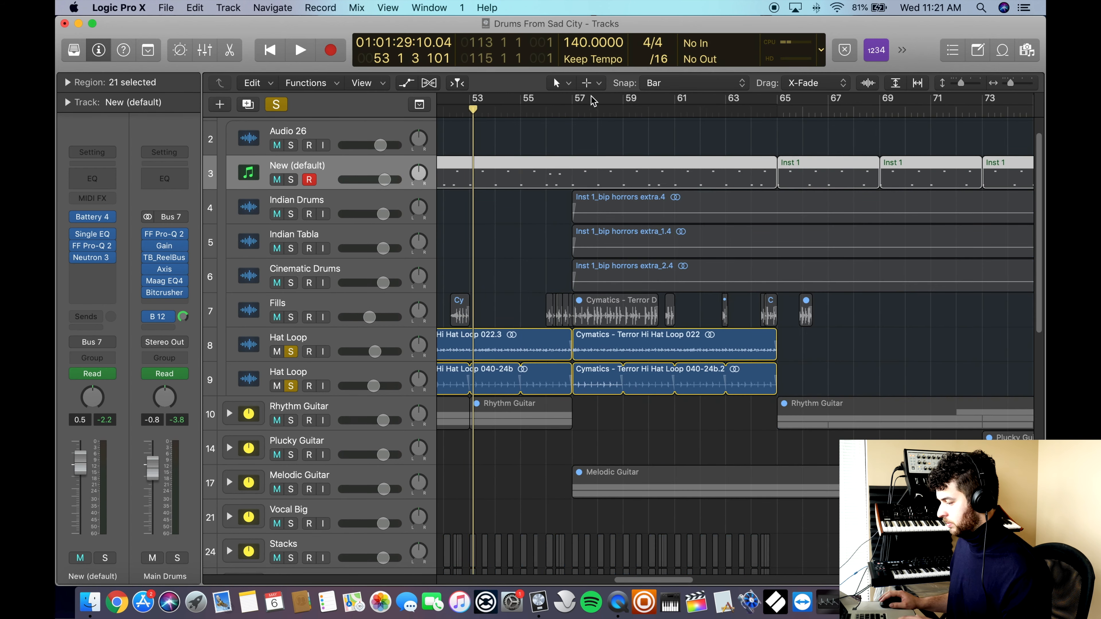
{"action": "left_click", "coordinate": [572, 110]}
{"action": "key", "text": "space"}
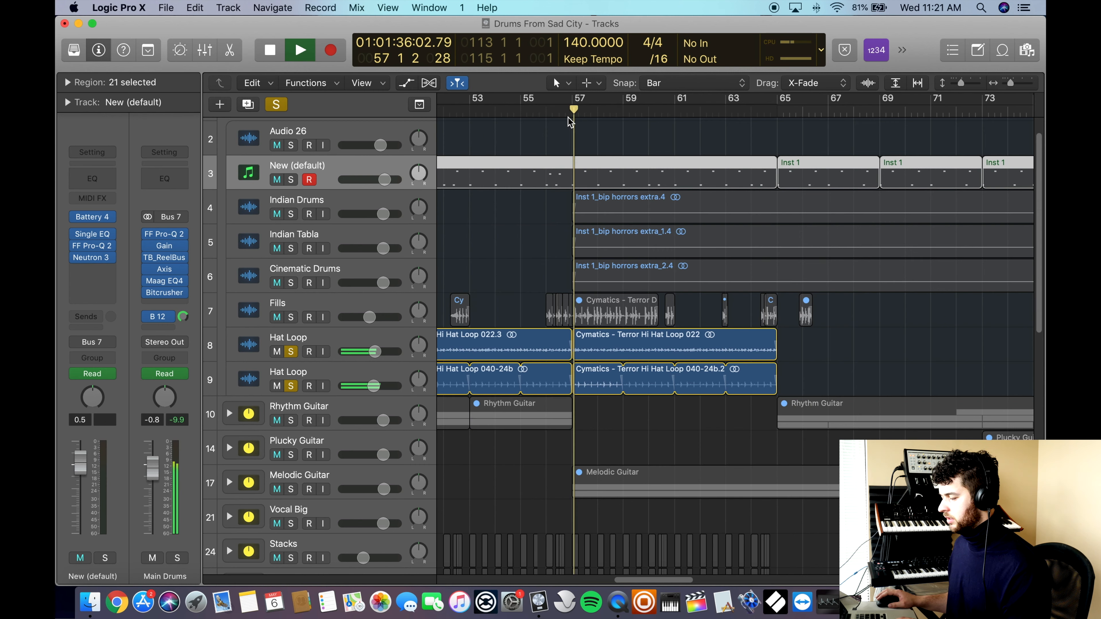
{"action": "key", "text": "space"}
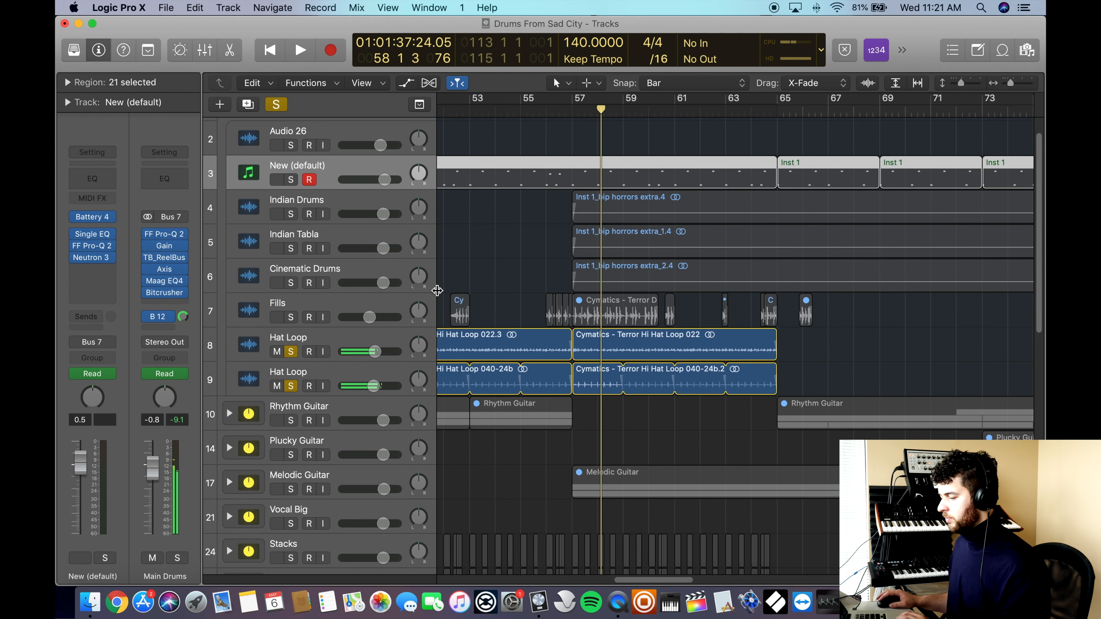
Step: Add the Fills track to the soloed Hat Loops and place the playhead at bar 56
{"action": "left_click", "coordinate": [291, 317]}
{"action": "scroll", "coordinate": [604, 304], "scroll_direction": "left", "scroll_amount": 3}
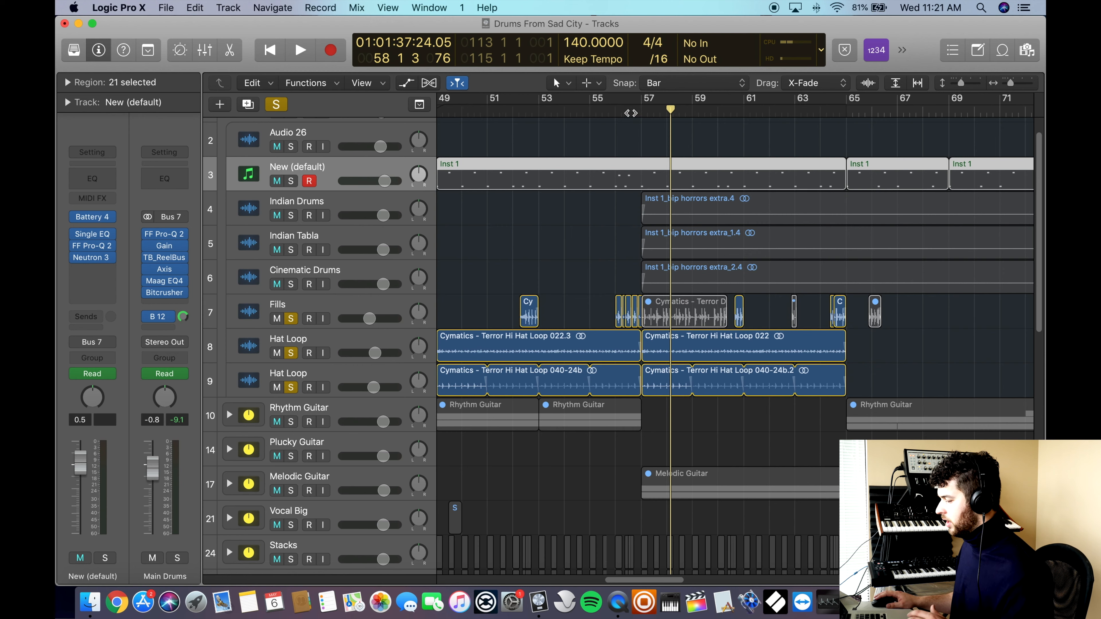
{"action": "left_click", "coordinate": [618, 112]}
Step: Add Indian Drums, Indian Tabla and Cinematic Drums to the solo and place the playhead at bar 97
{"action": "left_click_drag", "start_coordinate": [288, 285], "coordinate": [288, 217]}
{"action": "scroll", "coordinate": [605, 254], "scroll_direction": "right", "scroll_amount": 15}
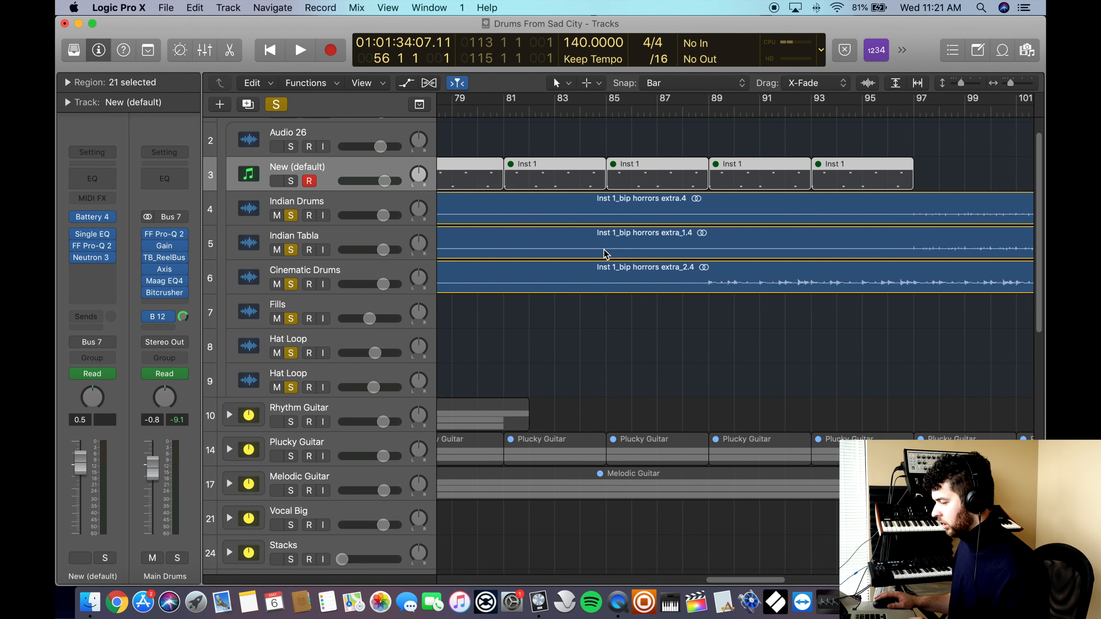
{"action": "scroll", "coordinate": [605, 254], "scroll_direction": "right", "scroll_amount": 10}
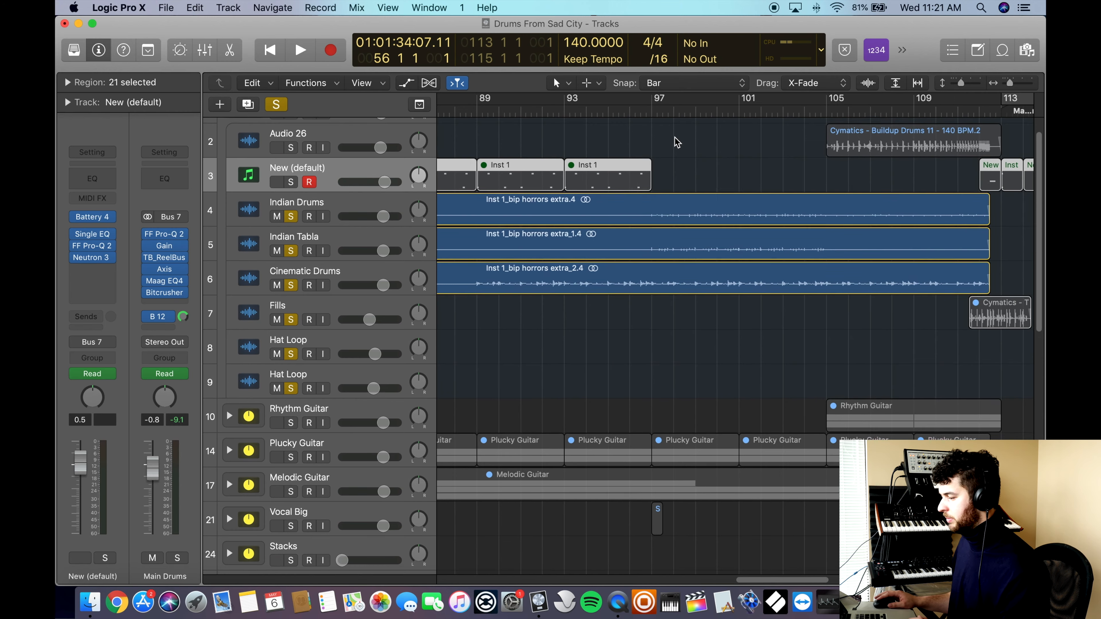
{"action": "left_click", "coordinate": [652, 116]}
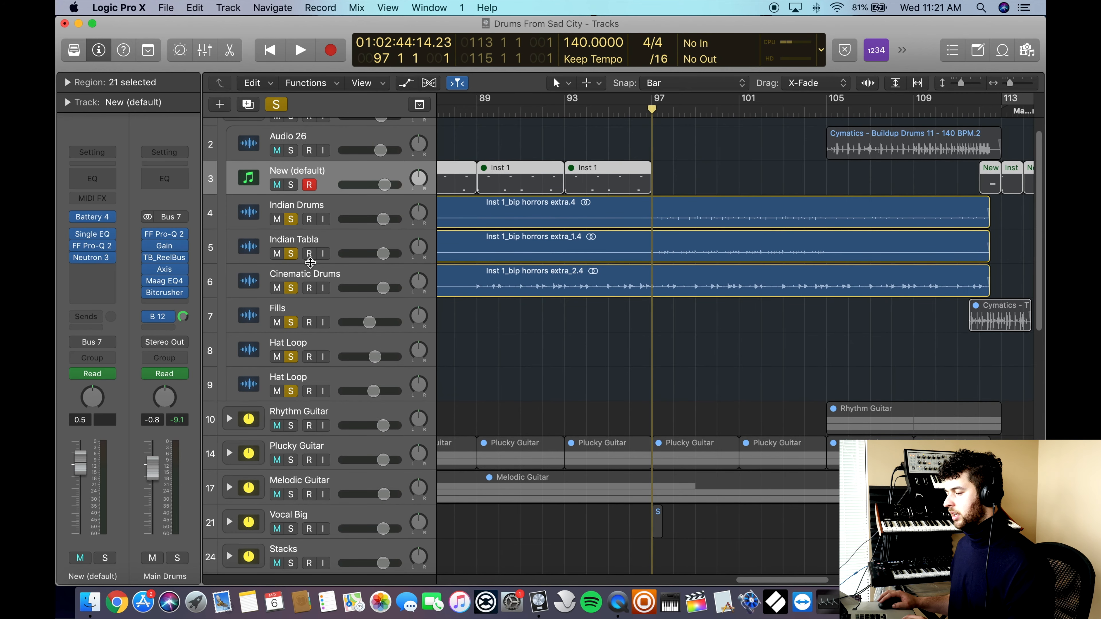
Step: Select Cinematic Drums, enlarge the track heights and play the soloed drums from bar 97 to bar 100
{"action": "left_click", "coordinate": [350, 276]}
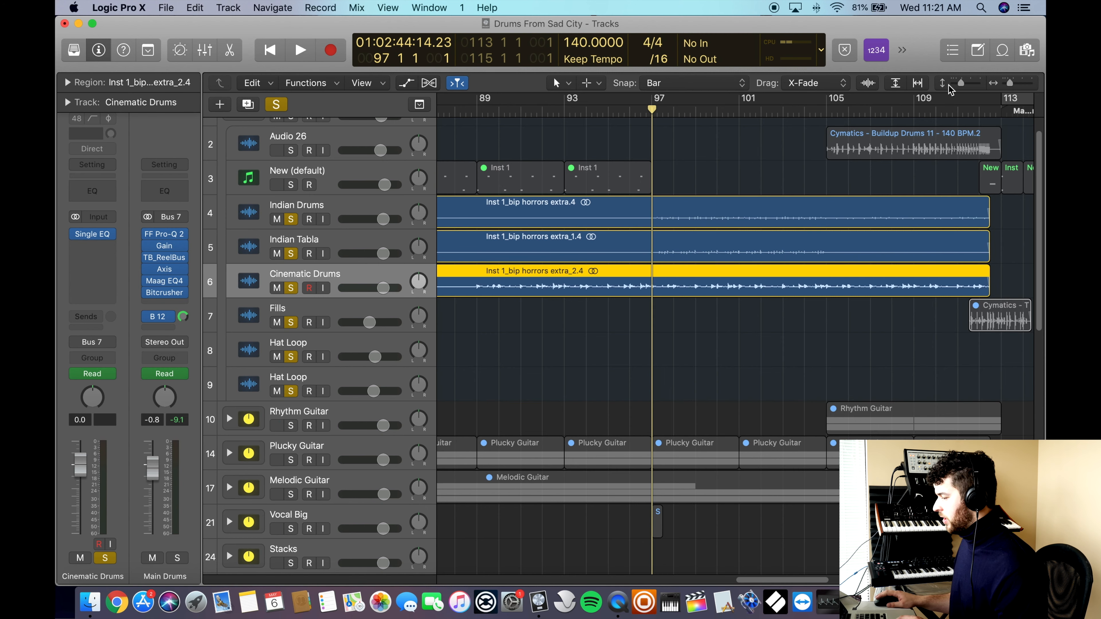
{"action": "left_click_drag", "start_coordinate": [964, 83], "coordinate": [969, 84]}
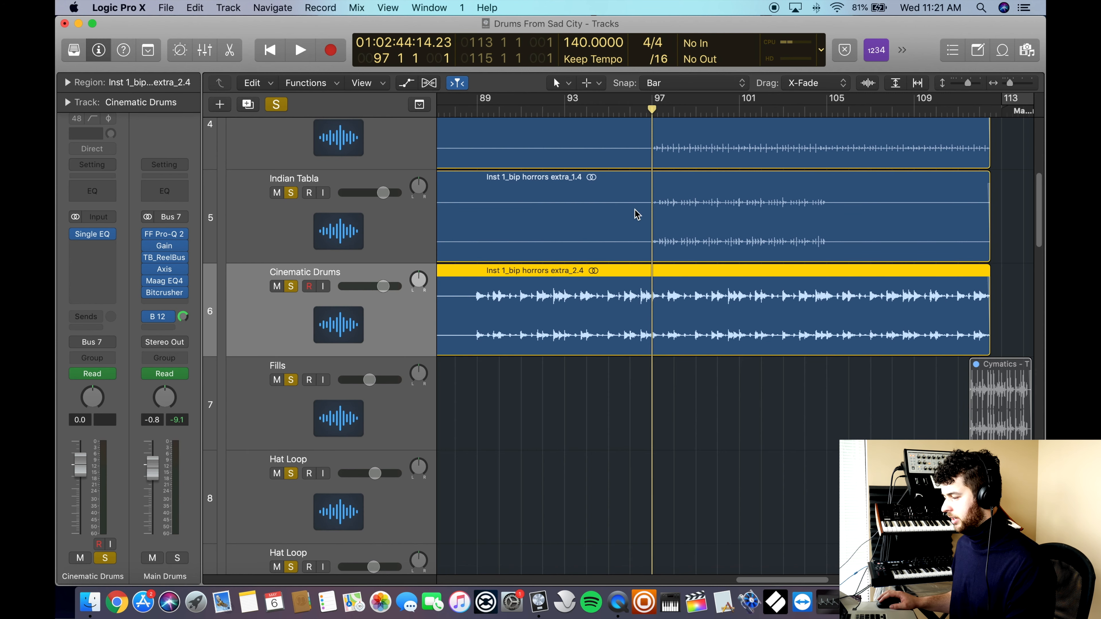
{"action": "key", "text": "space"}
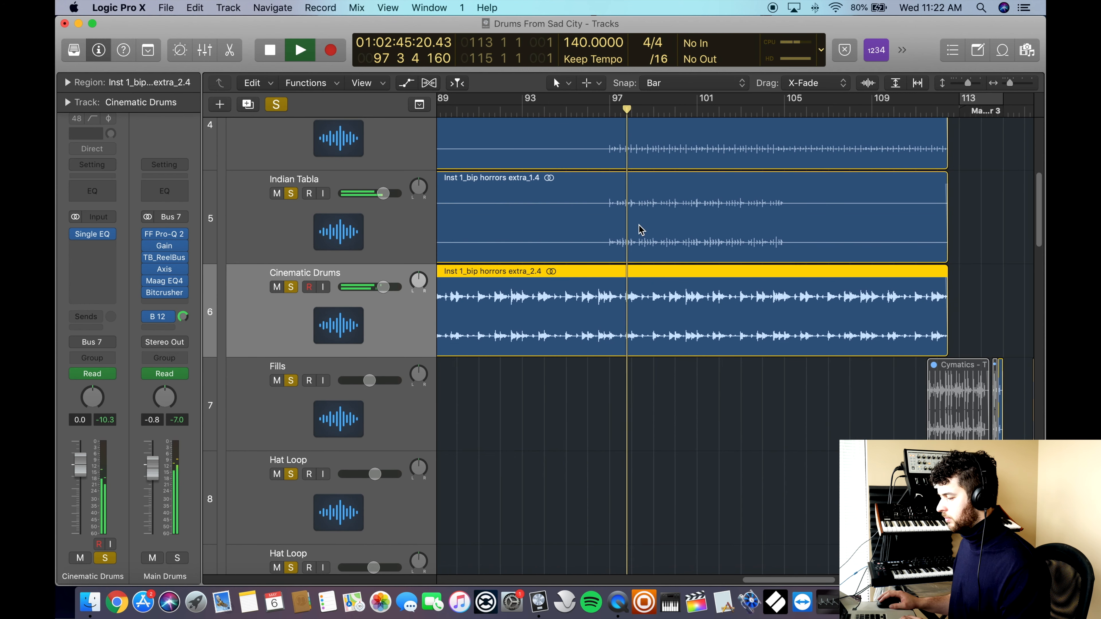
{"action": "scroll", "coordinate": [641, 230], "scroll_direction": "up", "scroll_amount": 5}
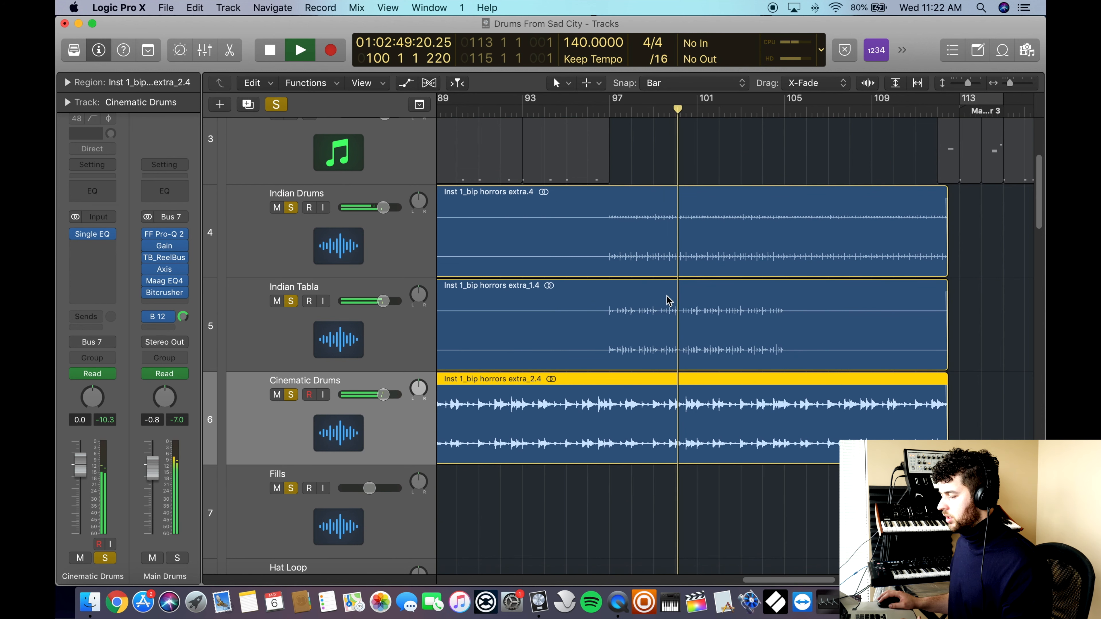
{"action": "key", "text": "space"}
Step: Solo only Indian Tabla from bar 97, and clear the solo during playback to hear the full mix up to bar 100
{"action": "key", "text": "ctrl+alt+super+s"}
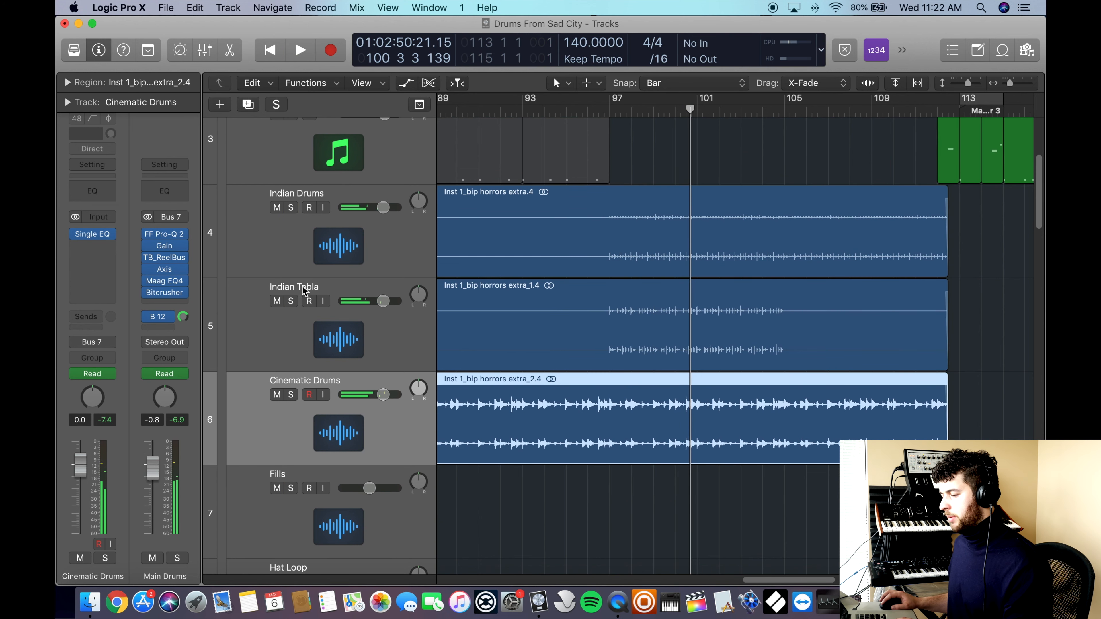
{"action": "left_click", "coordinate": [291, 301]}
{"action": "left_click", "coordinate": [612, 112]}
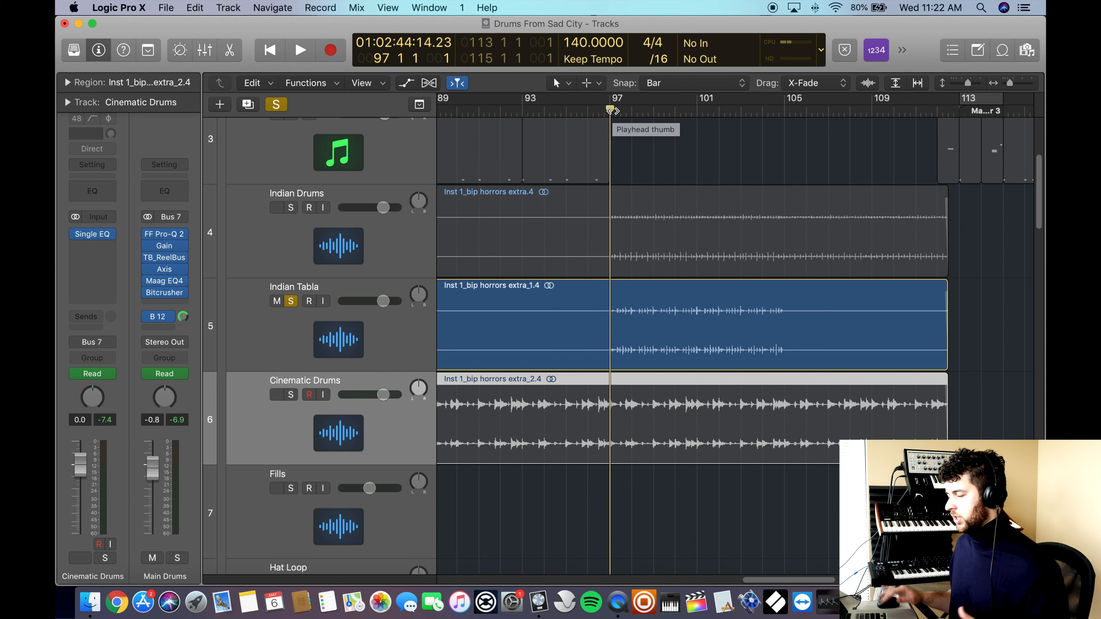
{"action": "key", "text": "space"}
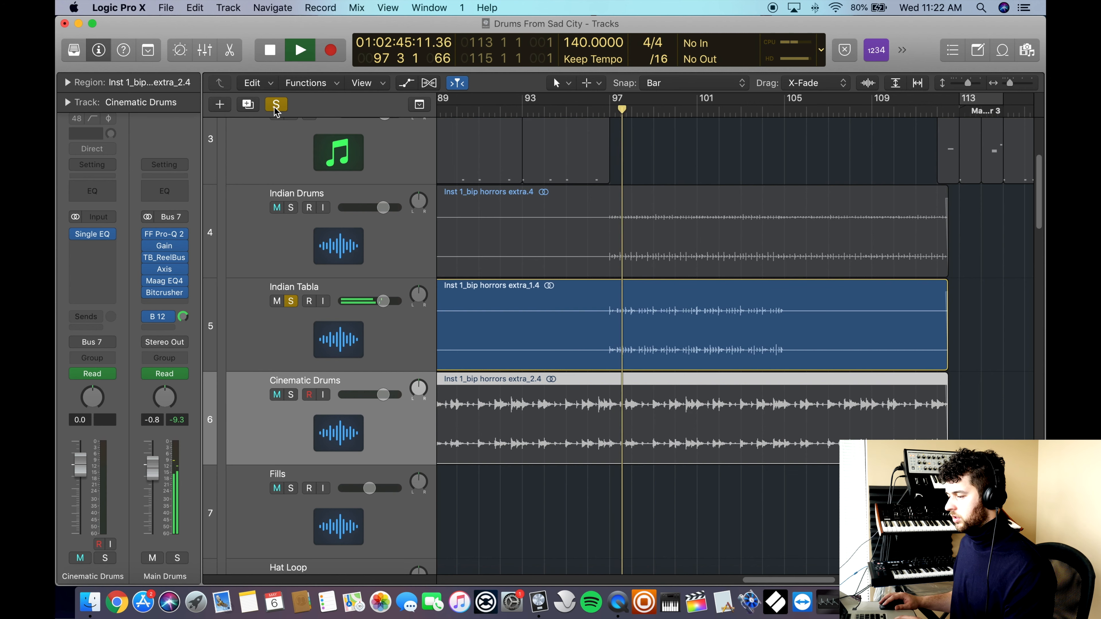
{"action": "left_click", "coordinate": [276, 105]}
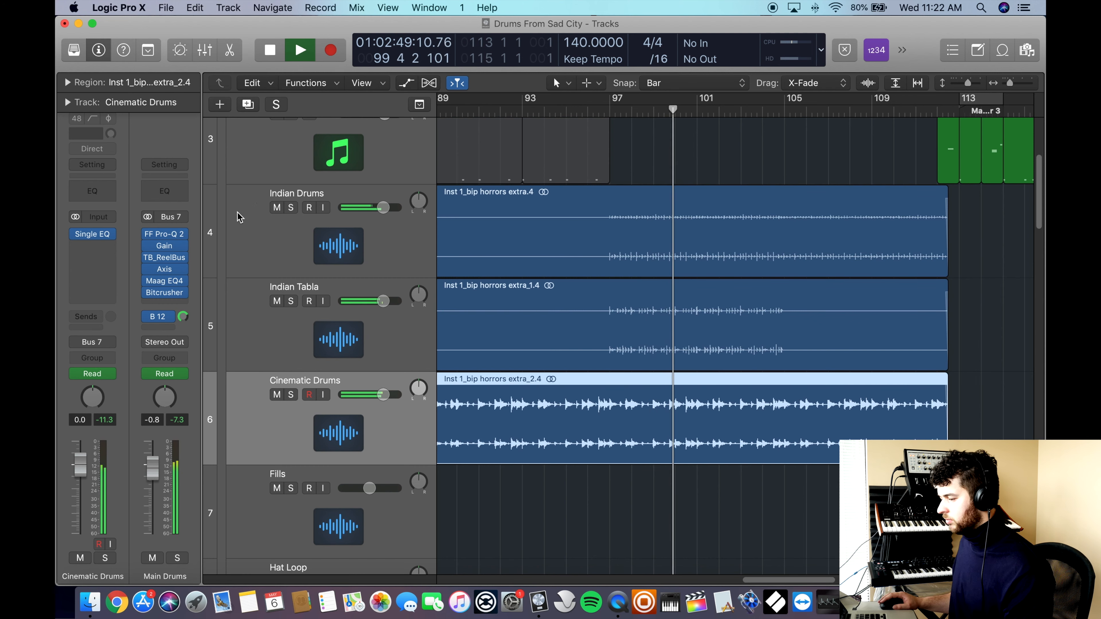
{"action": "key", "text": "space"}
Step: Collapse the Main Drums and Verse Inst stacks
{"action": "scroll", "coordinate": [321, 192], "scroll_direction": "up", "scroll_amount": 5}
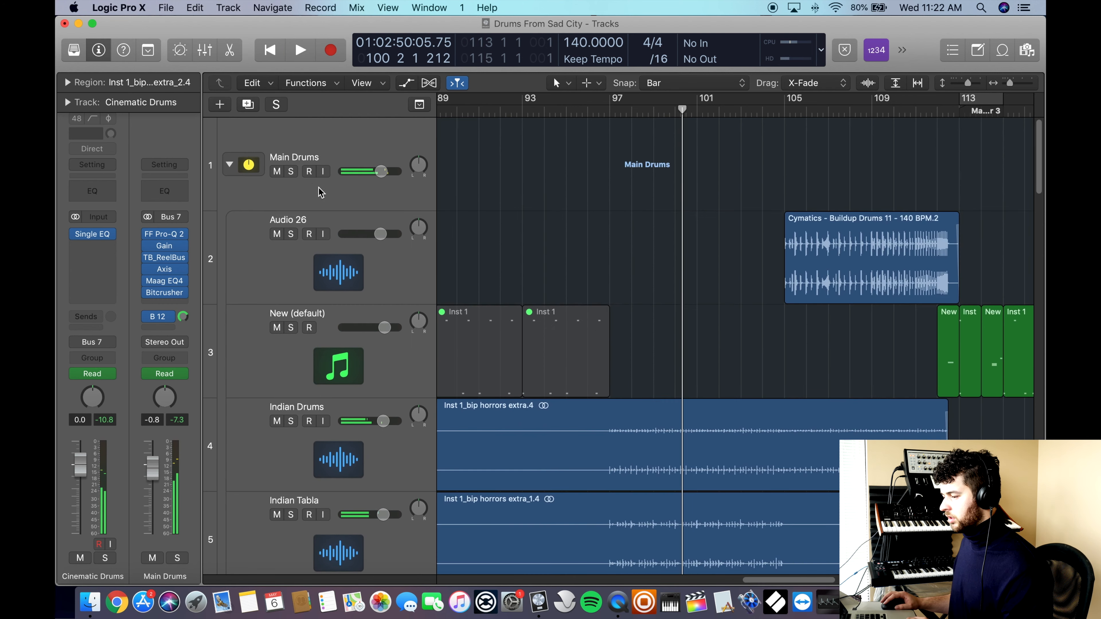
{"action": "left_click", "coordinate": [229, 164]}
{"action": "scroll", "coordinate": [297, 179], "scroll_direction": "down", "scroll_amount": 5}
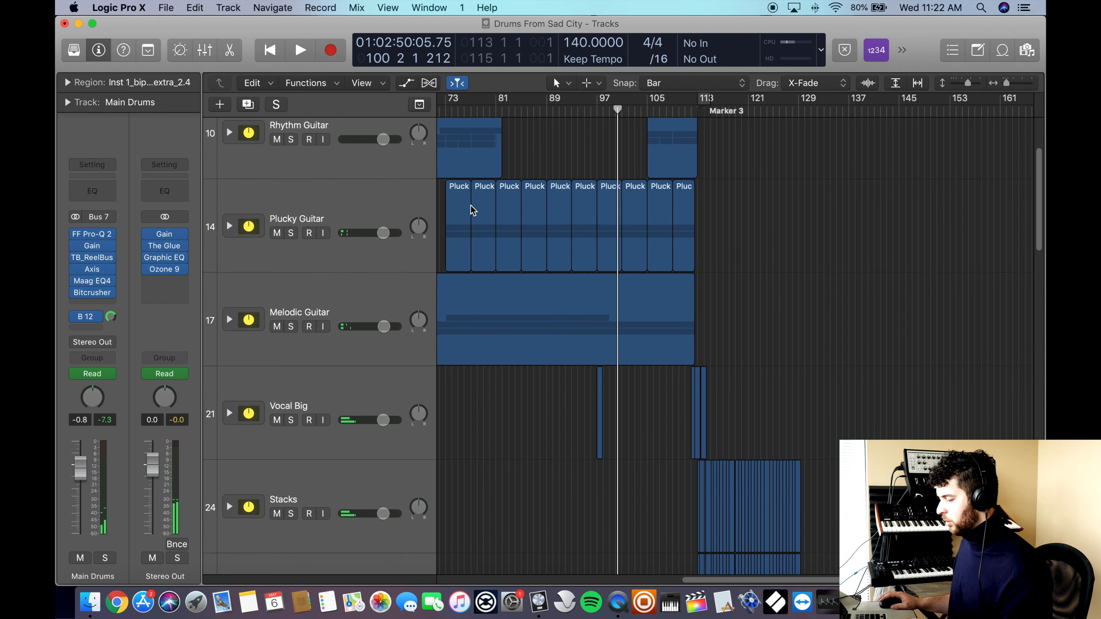
{"action": "scroll", "coordinate": [468, 203], "scroll_direction": "down", "scroll_amount": 15}
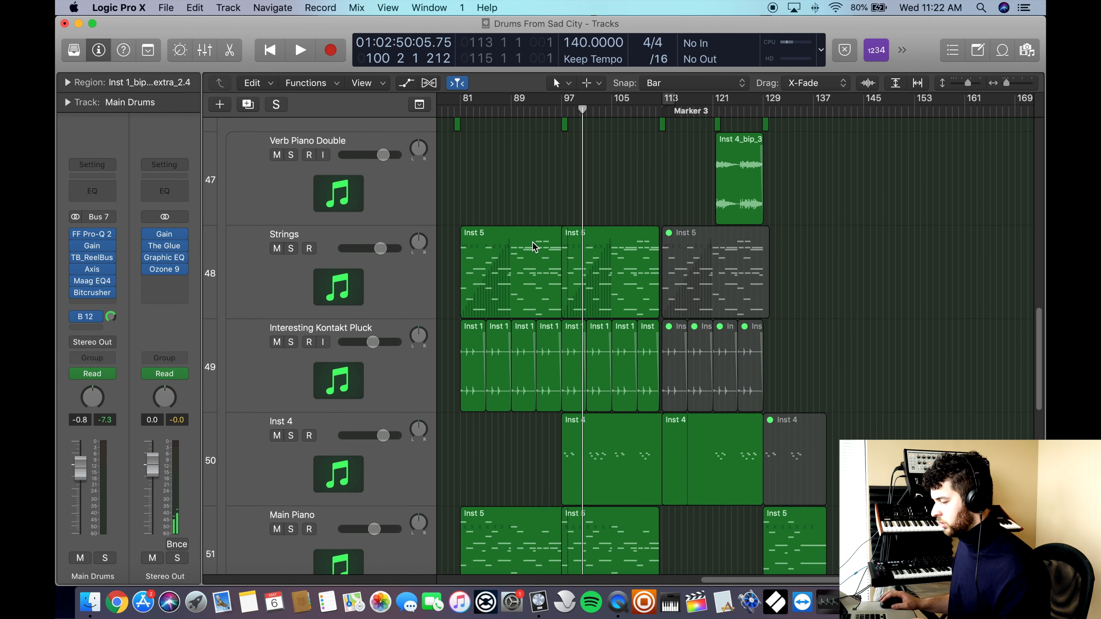
{"action": "scroll", "coordinate": [533, 241], "scroll_direction": "up", "scroll_amount": 3}
{"action": "scroll", "coordinate": [237, 244], "scroll_direction": "up", "scroll_amount": 3}
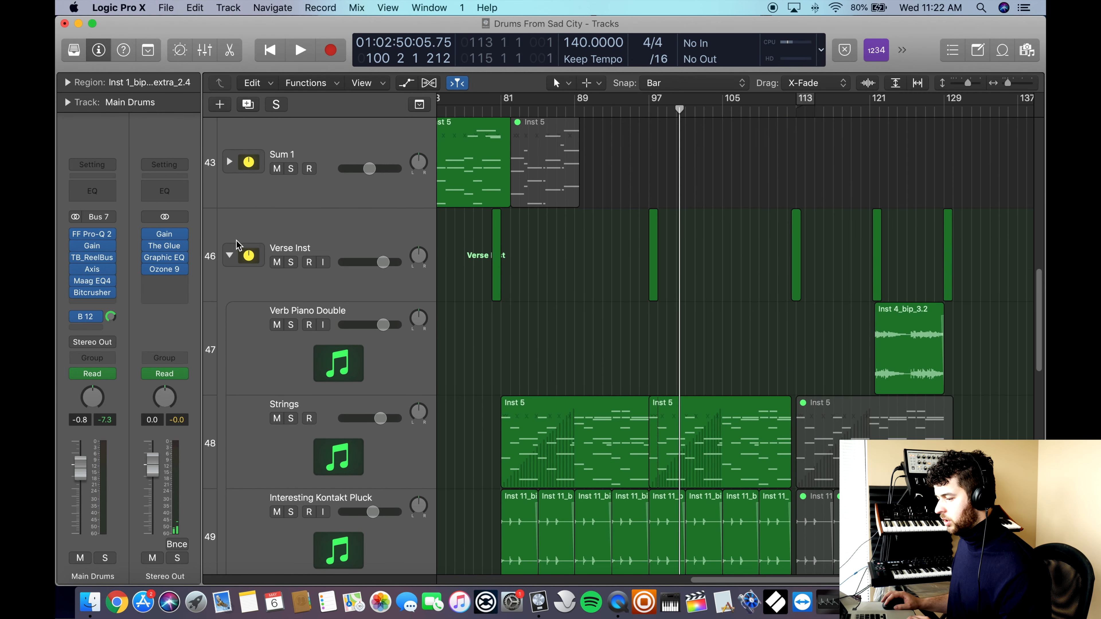
{"action": "left_click", "coordinate": [229, 255]}
Step: Solo the SUB stack and play it from bar 114
{"action": "scroll", "coordinate": [256, 237], "scroll_direction": "up", "scroll_amount": 5}
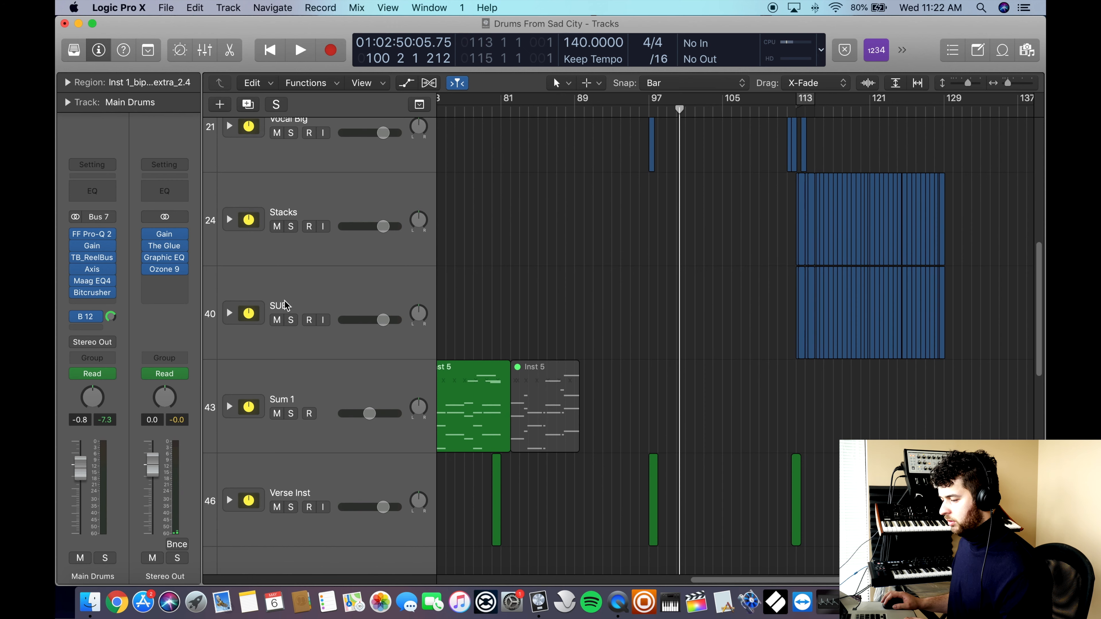
{"action": "left_click", "coordinate": [276, 309]}
{"action": "key", "text": "s"}
{"action": "left_click", "coordinate": [798, 116]}
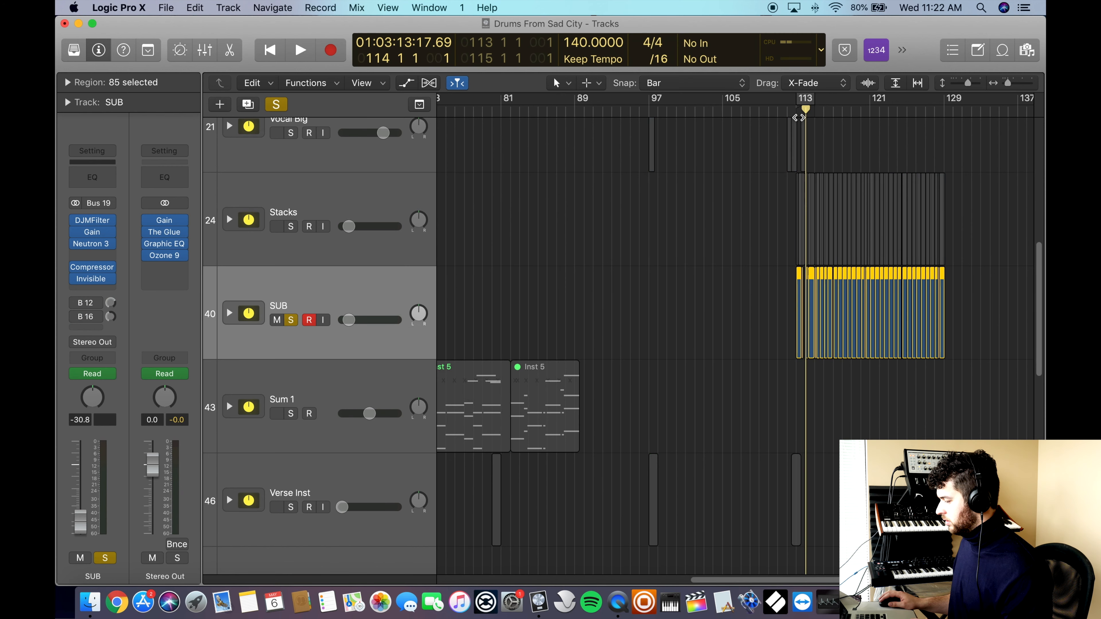
{"action": "key", "text": "space"}
{"action": "scroll", "coordinate": [790, 217], "scroll_direction": "up", "scroll_amount": 4}
{"action": "scroll", "coordinate": [389, 266], "scroll_direction": "down", "scroll_amount": 4}
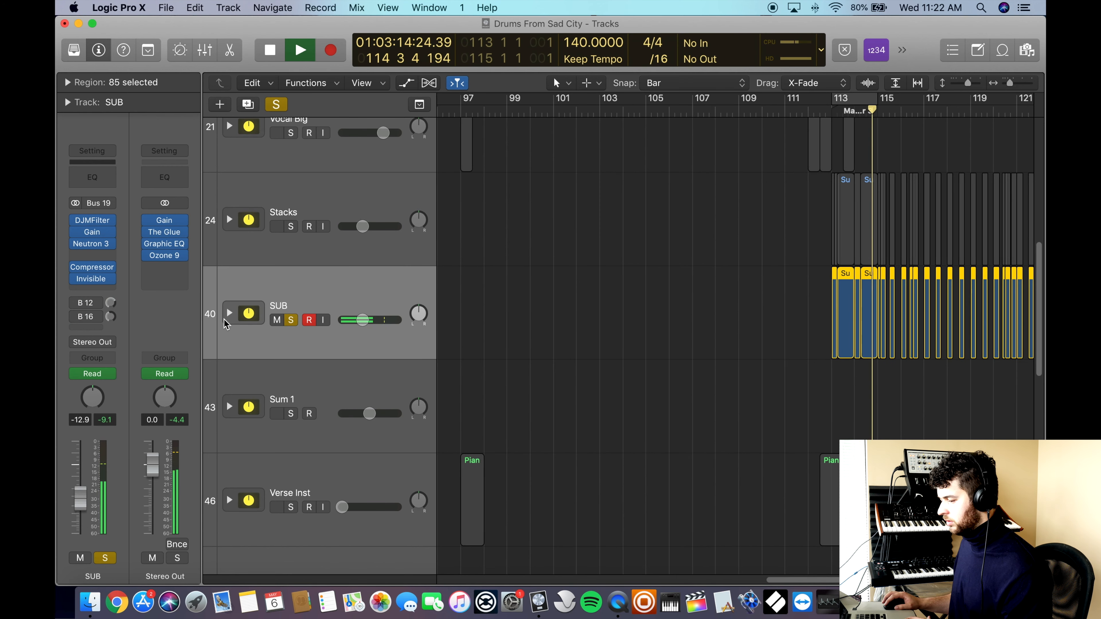
Step: Expand the SUB stack and switch the solo to its Moog Sub track while playing
{"action": "left_click", "coordinate": [229, 313]}
{"action": "scroll", "coordinate": [561, 357], "scroll_direction": "down", "scroll_amount": 5}
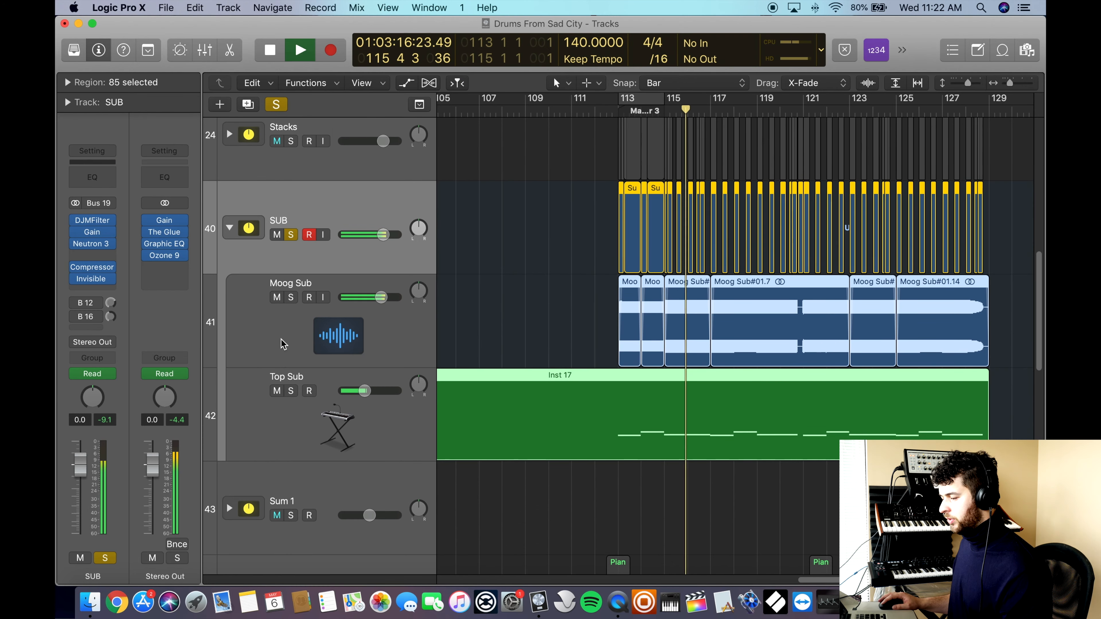
{"action": "left_click", "coordinate": [293, 359]}
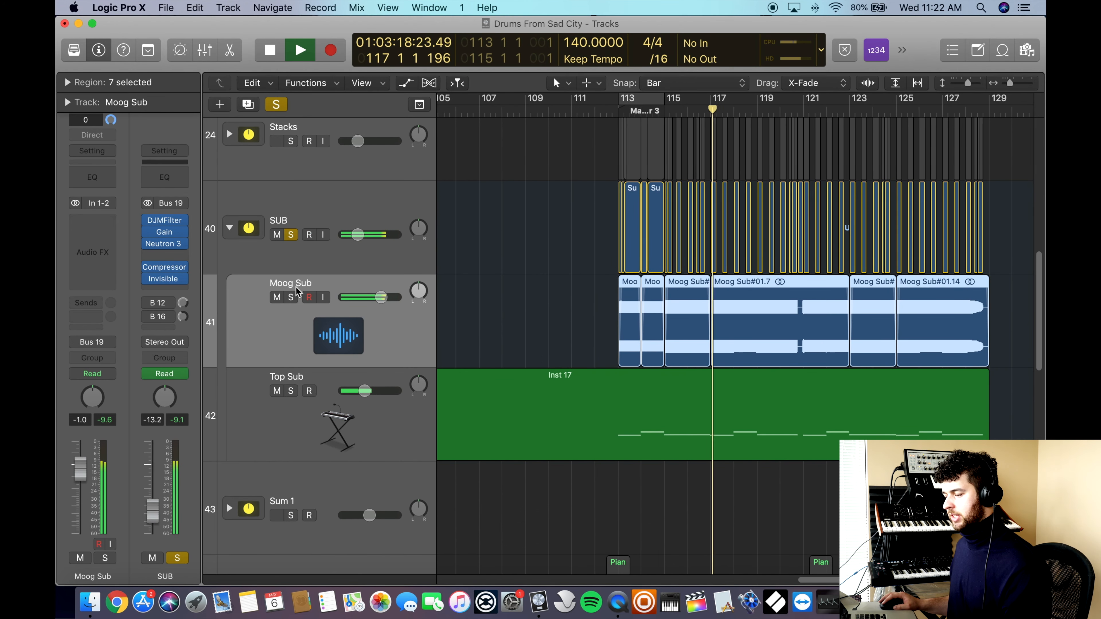
{"action": "left_click", "coordinate": [292, 298]}
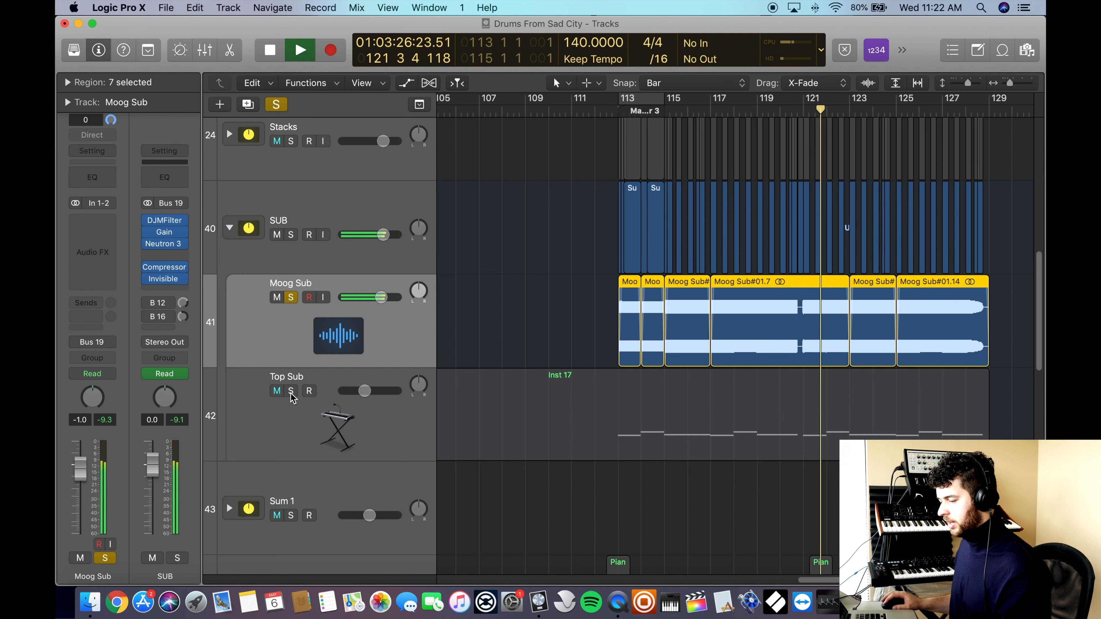
Step: Switch the solo to Top Sub, play it to bar 125 and inspect its EXS24 instrument
{"action": "left_click", "coordinate": [375, 372]}
{"action": "left_click", "coordinate": [385, 408]}
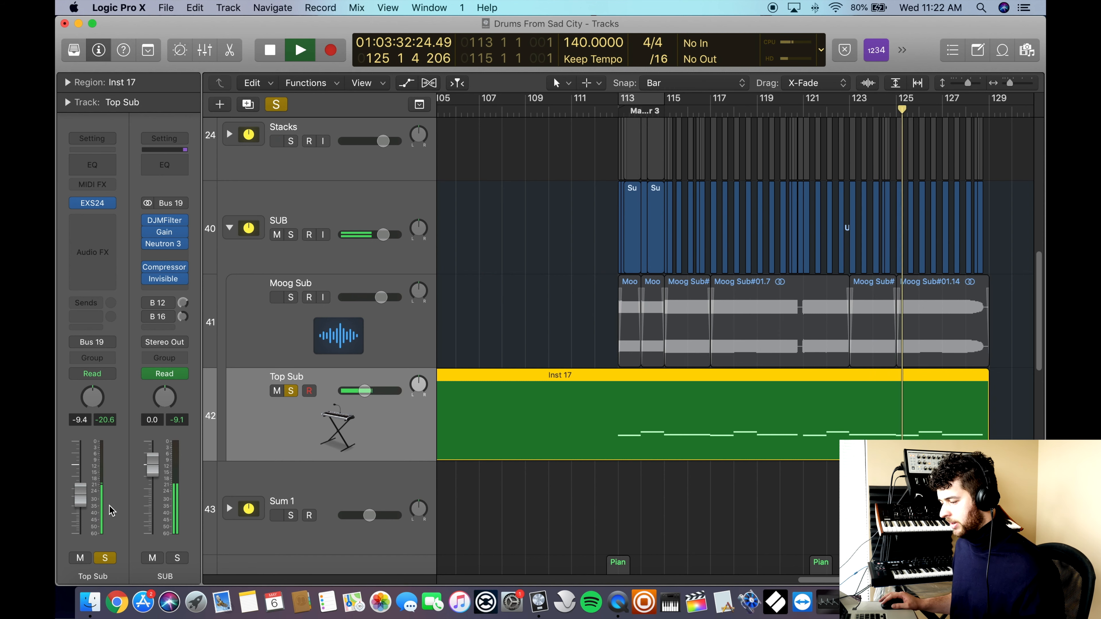
{"action": "key", "text": "space"}
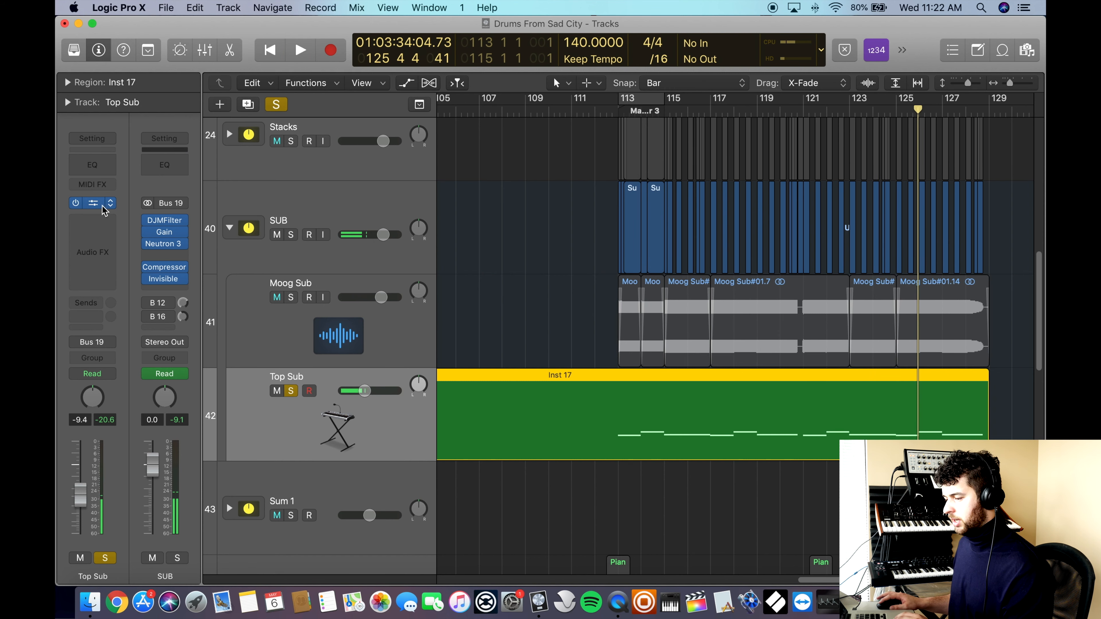
{"action": "left_click", "coordinate": [94, 203]}
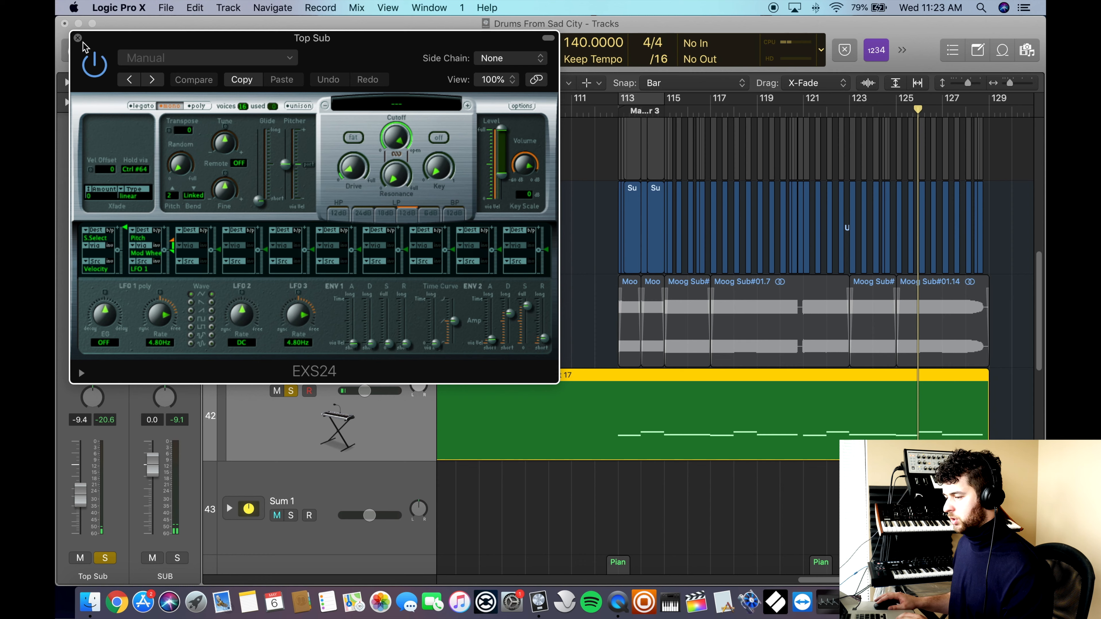
{"action": "left_click", "coordinate": [78, 38]}
Step: Clear the solo, collapse the SUB stack, and expand and select the Stacks stack
{"action": "scroll", "coordinate": [268, 330], "scroll_direction": "up", "scroll_amount": 5}
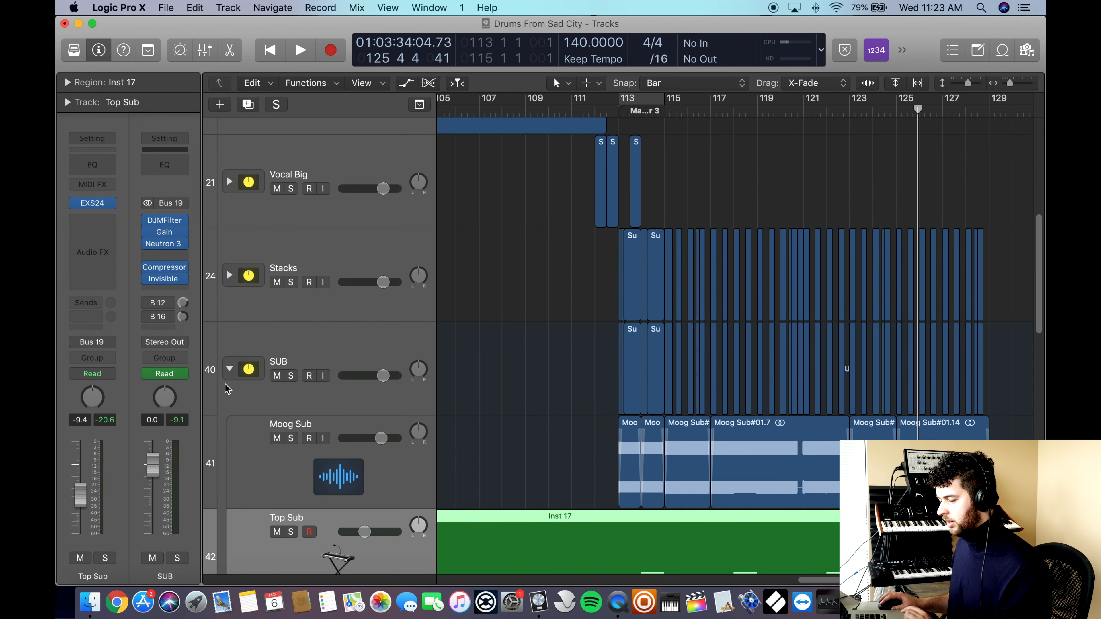
{"action": "left_click", "coordinate": [225, 369]}
{"action": "left_click", "coordinate": [228, 275]}
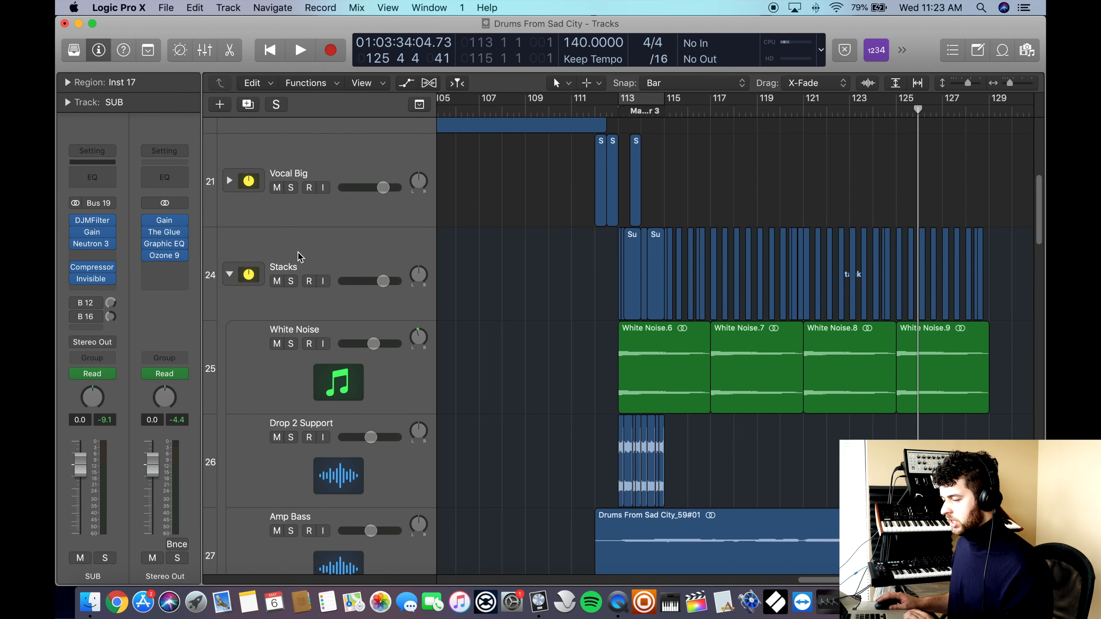
{"action": "left_click", "coordinate": [327, 254]}
Step: Zoom out the timeline and shrink the track heights to survey all tracks inside the Stacks stack
{"action": "scroll", "coordinate": [567, 408], "scroll_direction": "down", "scroll_amount": 5}
{"action": "key", "text": "super+Left"}
{"action": "key", "text": "super+Left"}
{"action": "key", "text": "super+Left"}
{"action": "scroll", "coordinate": [573, 404], "scroll_direction": "up", "scroll_amount": 2}
{"action": "scroll", "coordinate": [574, 403], "scroll_direction": "right", "scroll_amount": 1}
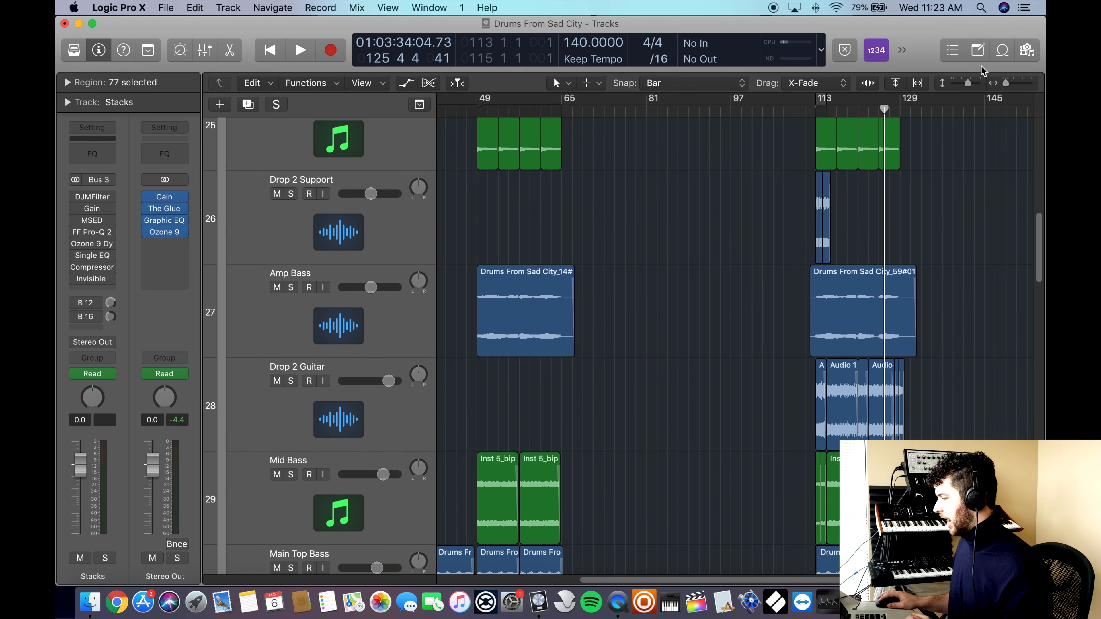
{"action": "left_click_drag", "start_coordinate": [966, 82], "coordinate": [957, 83]}
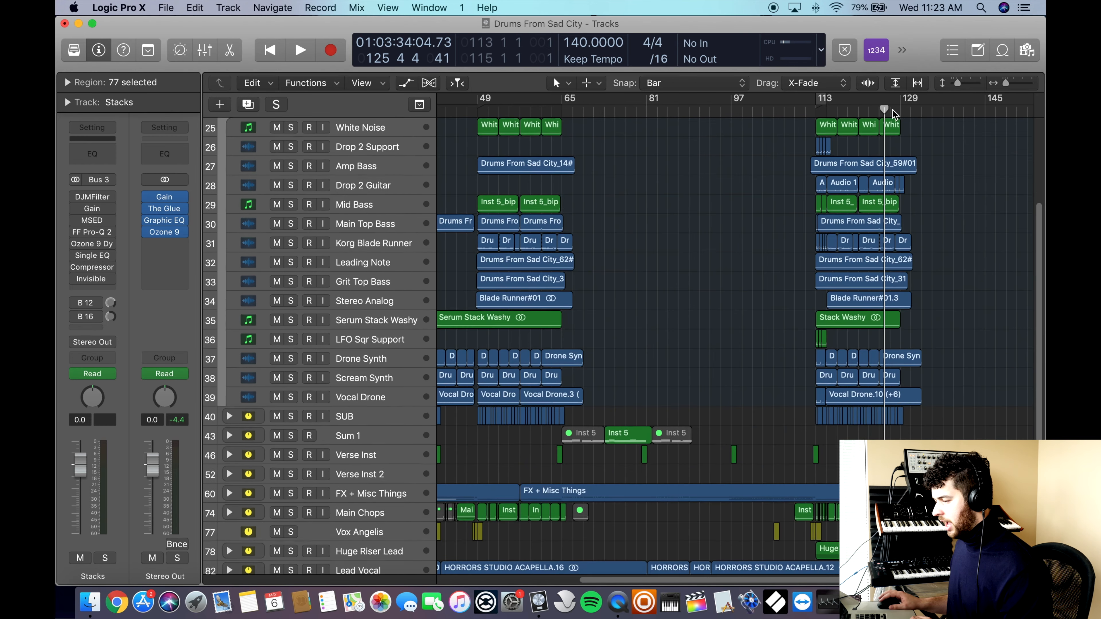
{"action": "scroll", "coordinate": [670, 217], "scroll_direction": "right", "scroll_amount": 1}
{"action": "scroll", "coordinate": [670, 217], "scroll_direction": "right", "scroll_amount": 2}
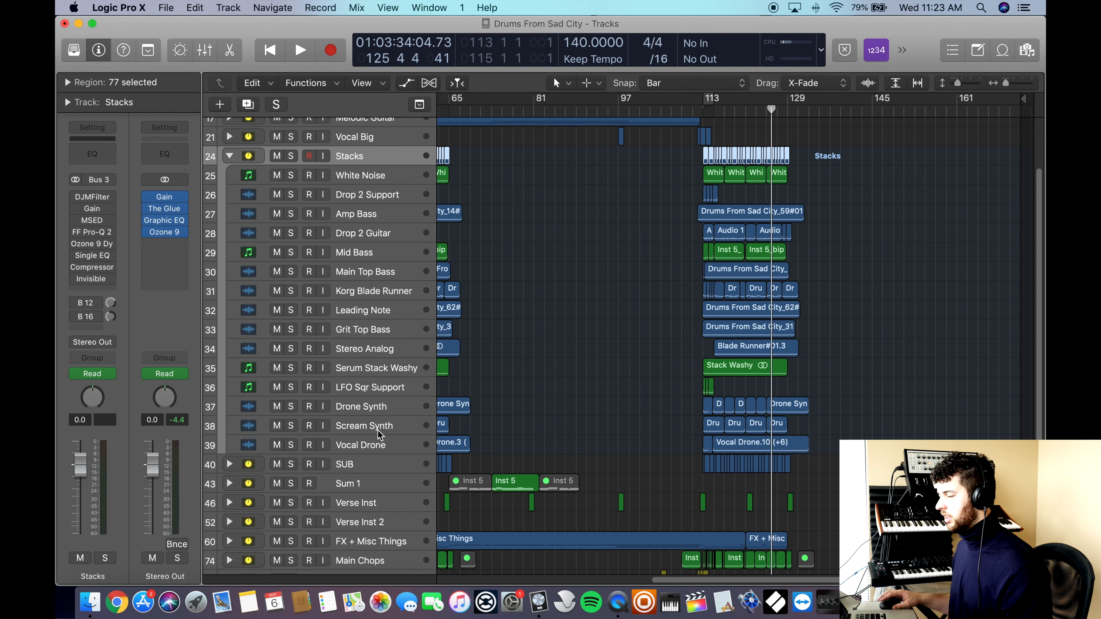
Step: Place the playhead at bar 113, solo the Stacks stack and enable its insert effects and B 12 and B 16 sends
{"action": "left_click", "coordinate": [702, 113]}
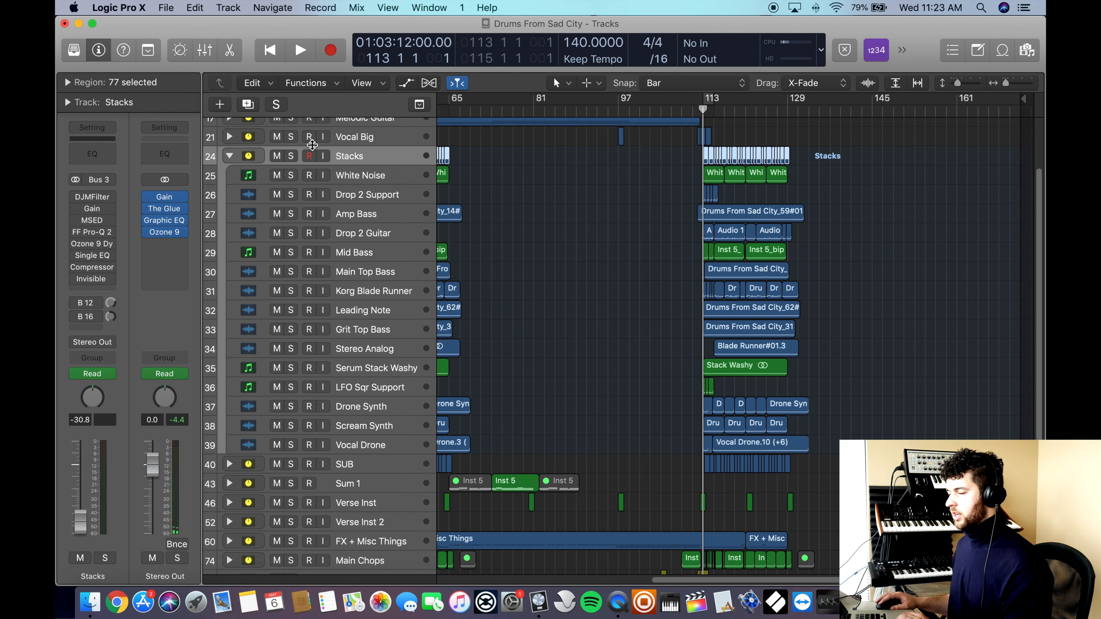
{"action": "left_click", "coordinate": [291, 157]}
{"action": "left_click", "coordinate": [76, 196], "text": "alt"}
{"action": "left_click", "coordinate": [75, 305]}
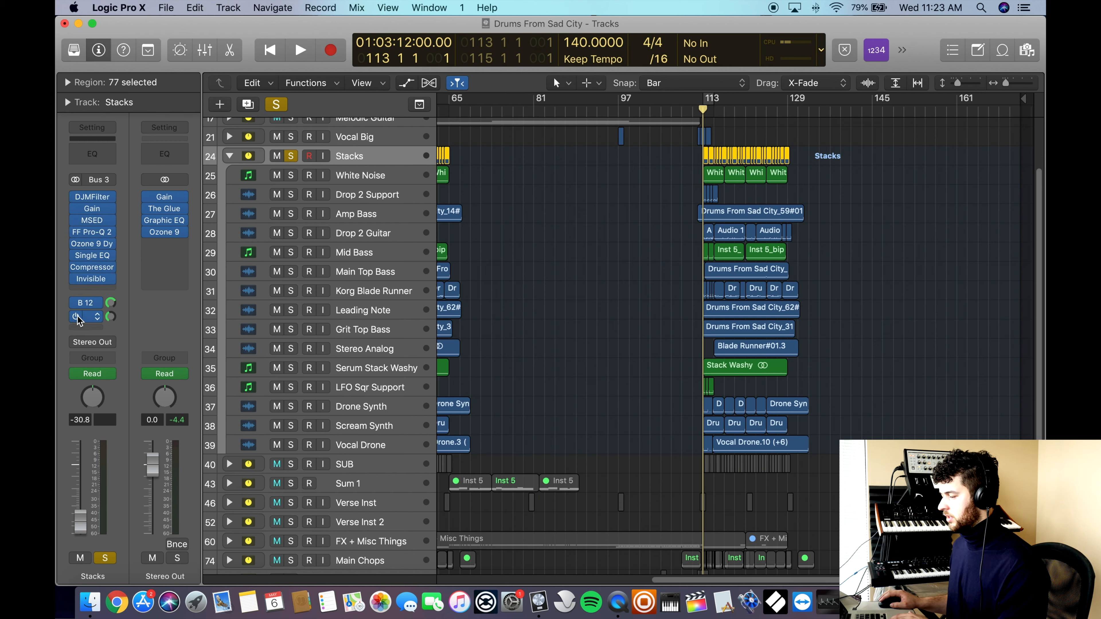
Step: Play the soloed Stacks from bar 113 to bar 118, selecting Drop 2 Support and zooming in on the drop
{"action": "key", "text": "space"}
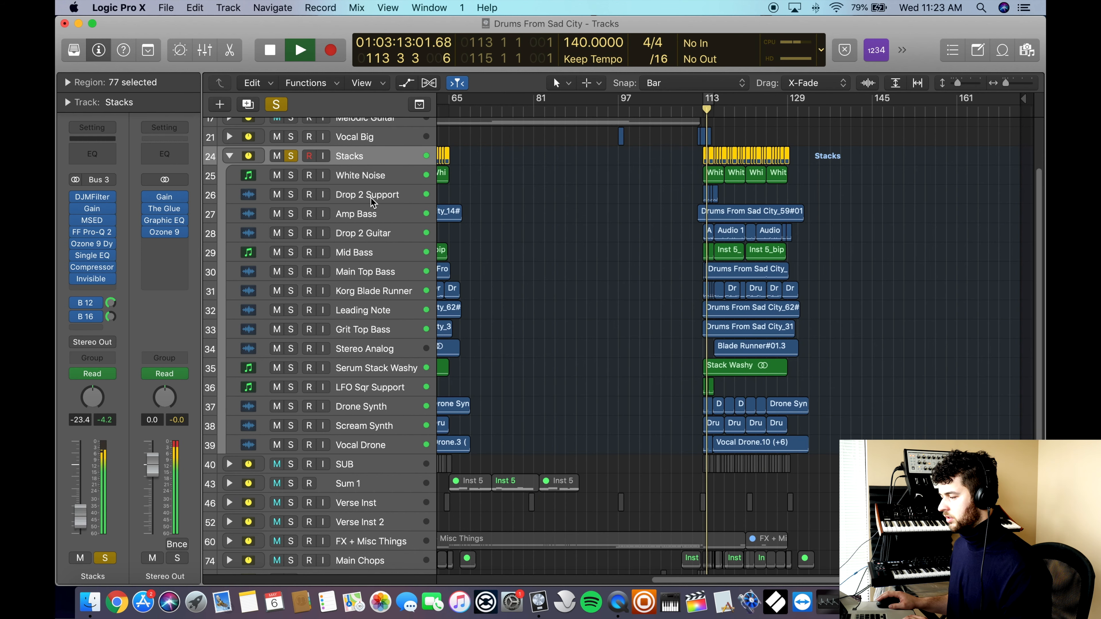
{"action": "left_click", "coordinate": [371, 198]}
{"action": "key", "text": "super+Right"}
{"action": "key", "text": "super+Right"}
{"action": "key", "text": "super+Right"}
{"action": "scroll", "coordinate": [400, 219], "scroll_direction": "right", "scroll_amount": 3}
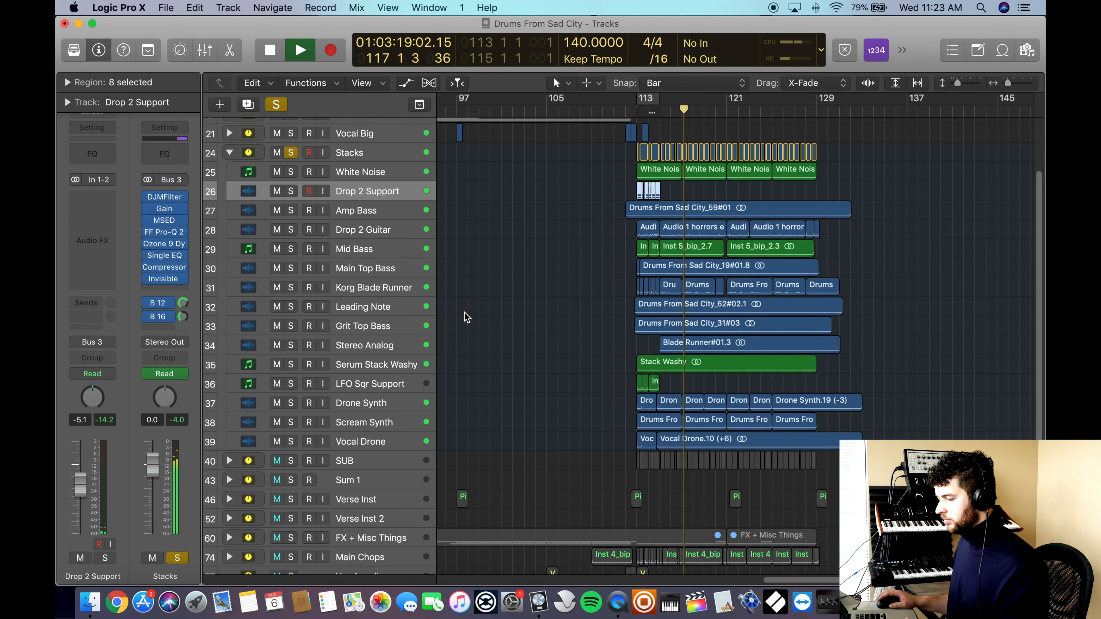
{"action": "key", "text": "space"}
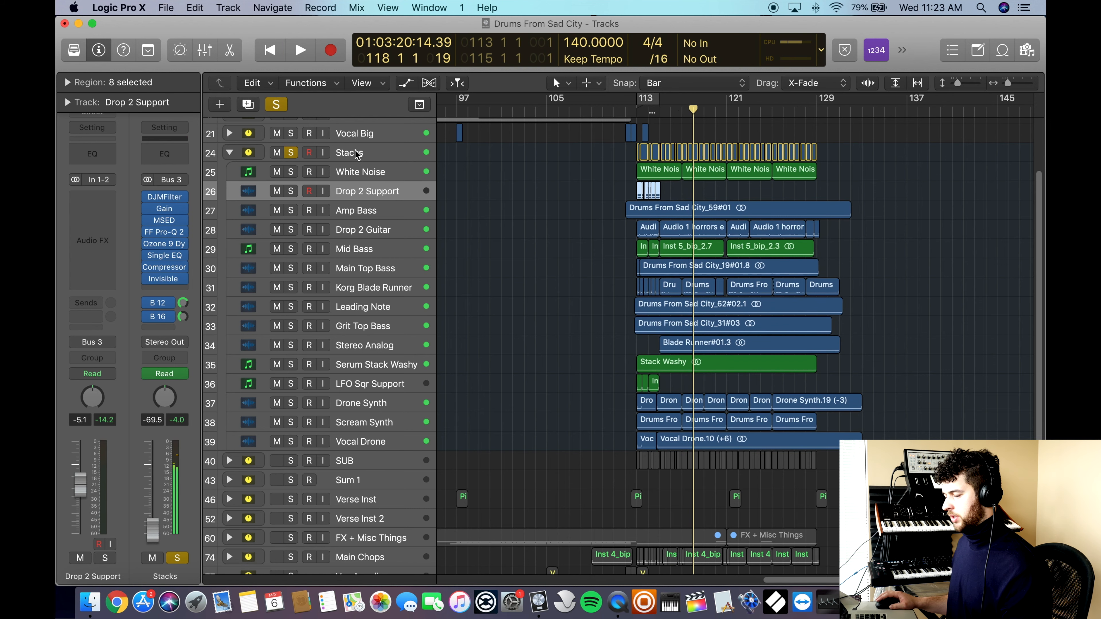
Step: Solo and select the Korg Blade Runner track, place the playhead at bar 113 and enlarge the track heights
{"action": "left_click", "coordinate": [291, 288]}
{"action": "left_click", "coordinate": [355, 291]}
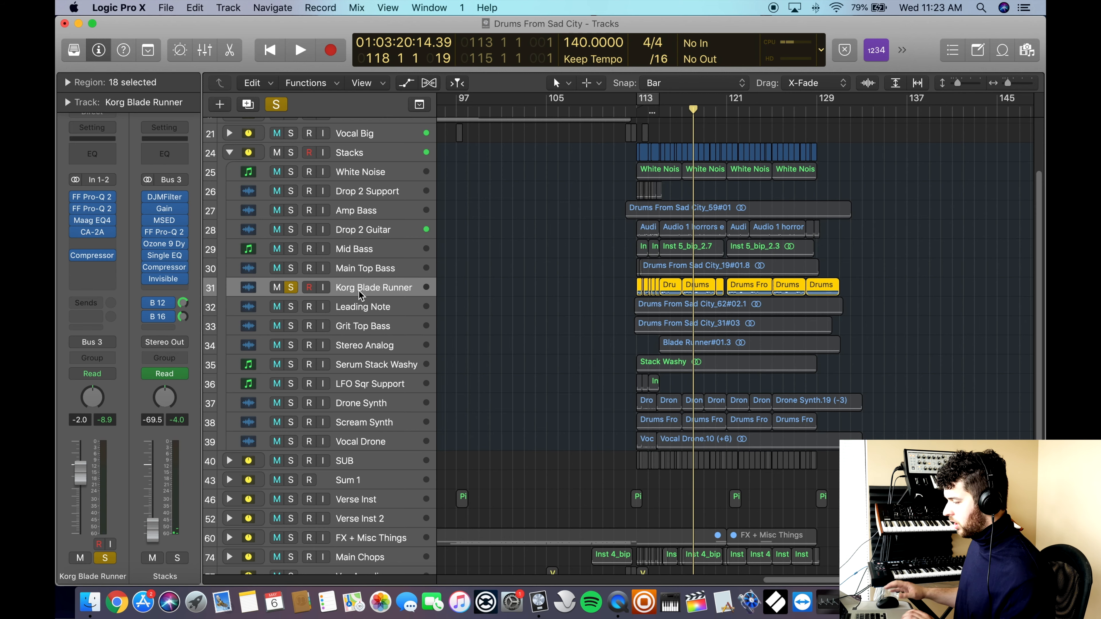
{"action": "left_click", "coordinate": [627, 112]}
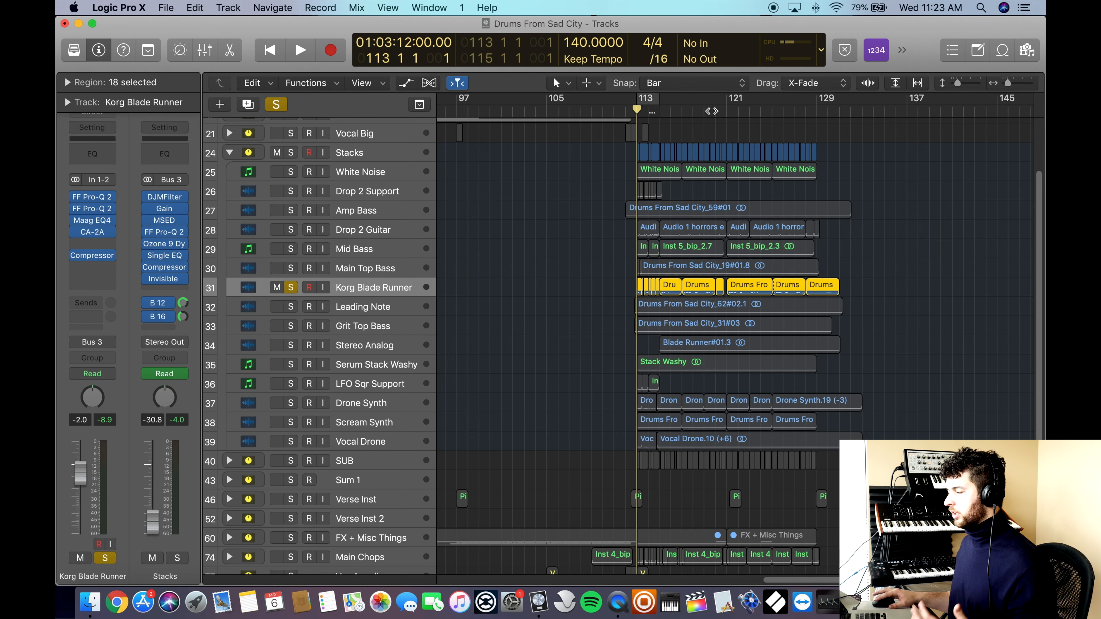
{"action": "left_click_drag", "start_coordinate": [957, 83], "coordinate": [969, 84]}
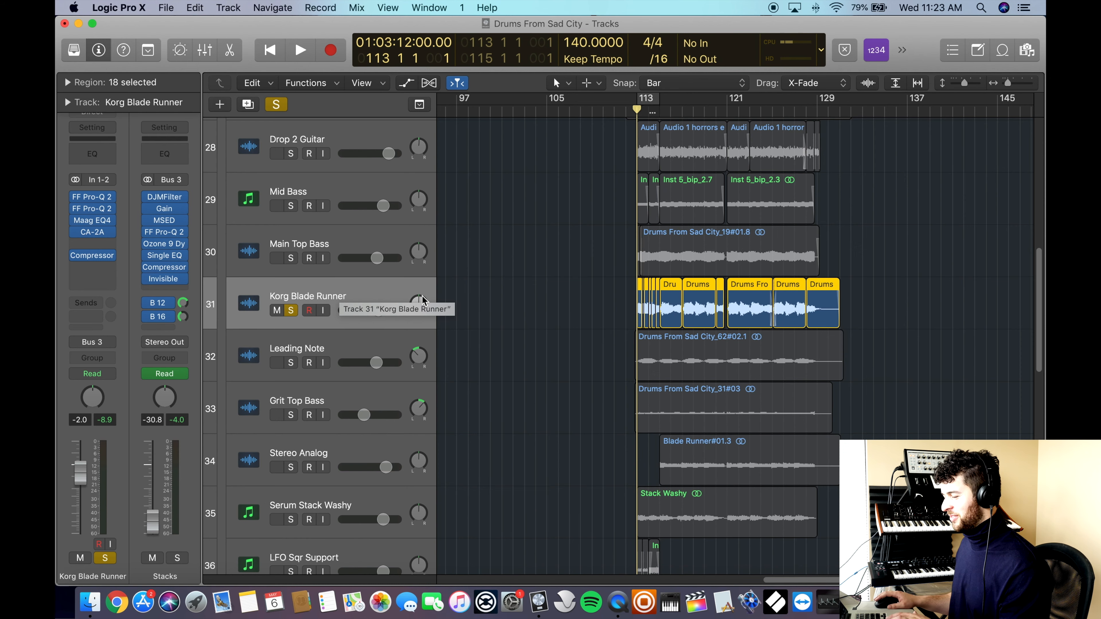
Step: Play the soloed Korg Blade Runner from bar 113 to bar 117, zooming in on its regions, and clear its solo
{"action": "key", "text": "space"}
{"action": "key", "text": "super+Right"}
{"action": "key", "text": "super+Right"}
{"action": "key", "text": "super+Right"}
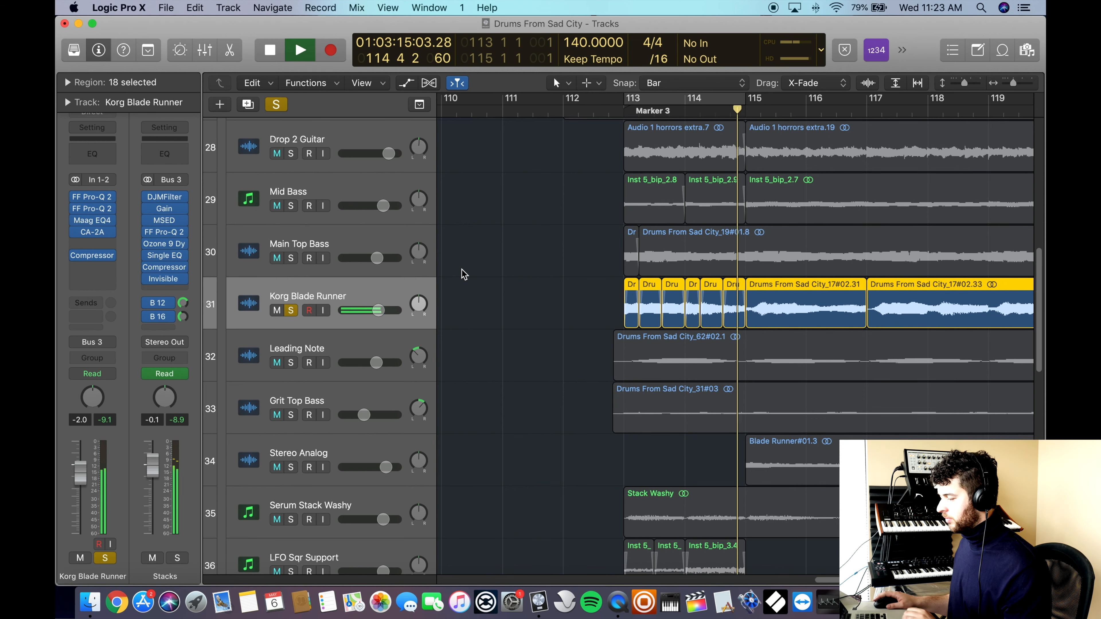
{"action": "key", "text": "space"}
{"action": "left_click", "coordinate": [291, 311]}
Step: Solo and select the Stereo Analog track and place the playhead at bar 115, where its region starts
{"action": "scroll", "coordinate": [293, 373], "scroll_direction": "down", "scroll_amount": 2}
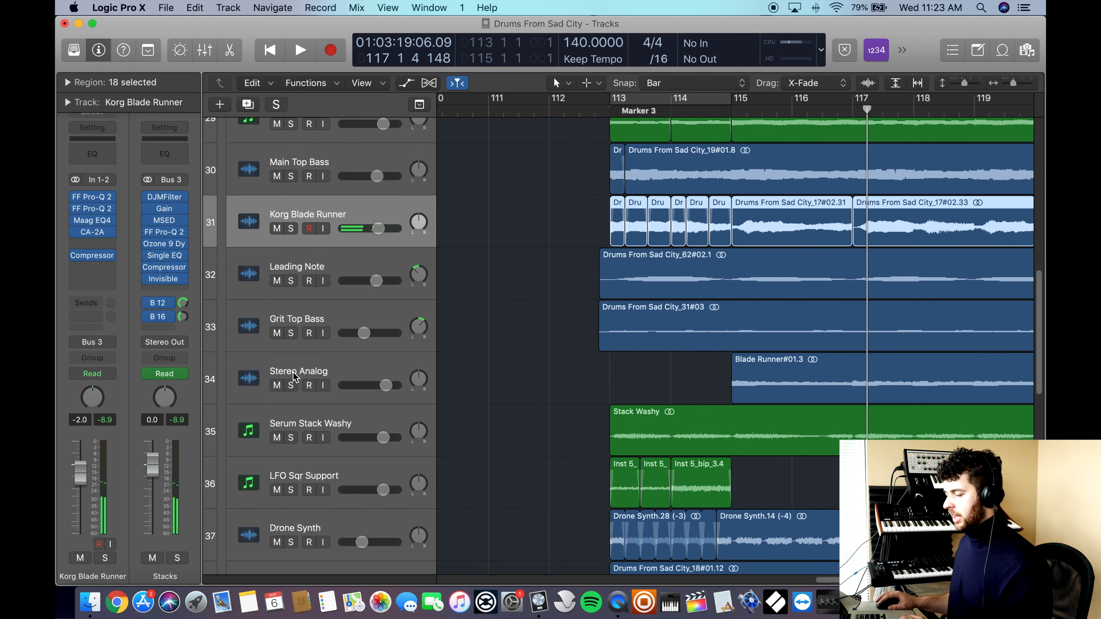
{"action": "left_click", "coordinate": [290, 387]}
{"action": "scroll", "coordinate": [826, 260], "scroll_direction": "right", "scroll_amount": 1}
{"action": "left_click", "coordinate": [713, 110]}
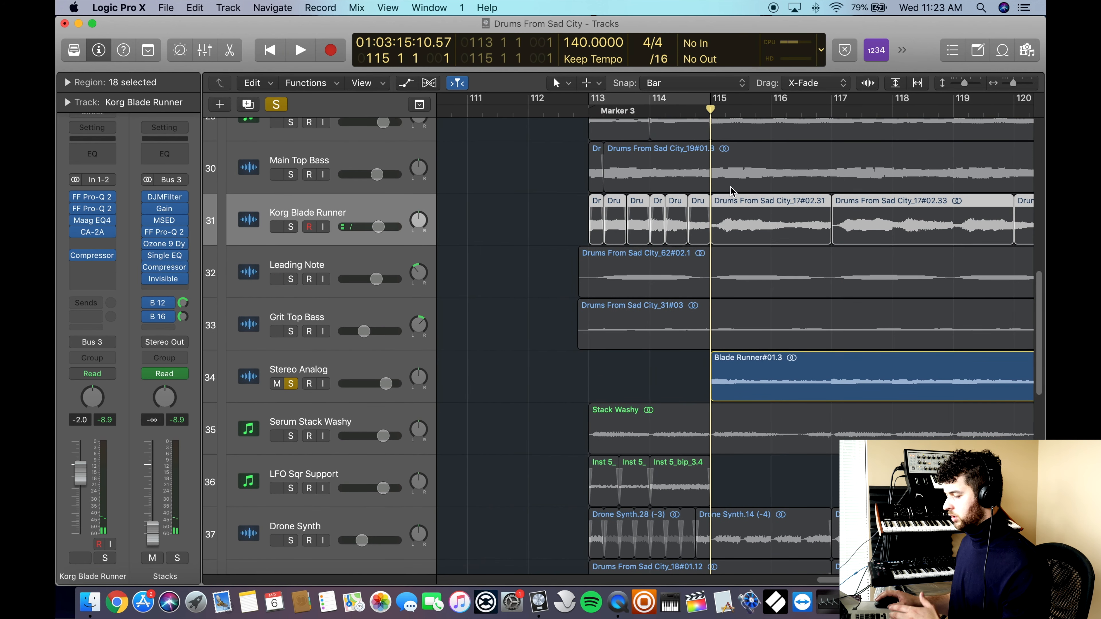
{"action": "left_click", "coordinate": [300, 377]}
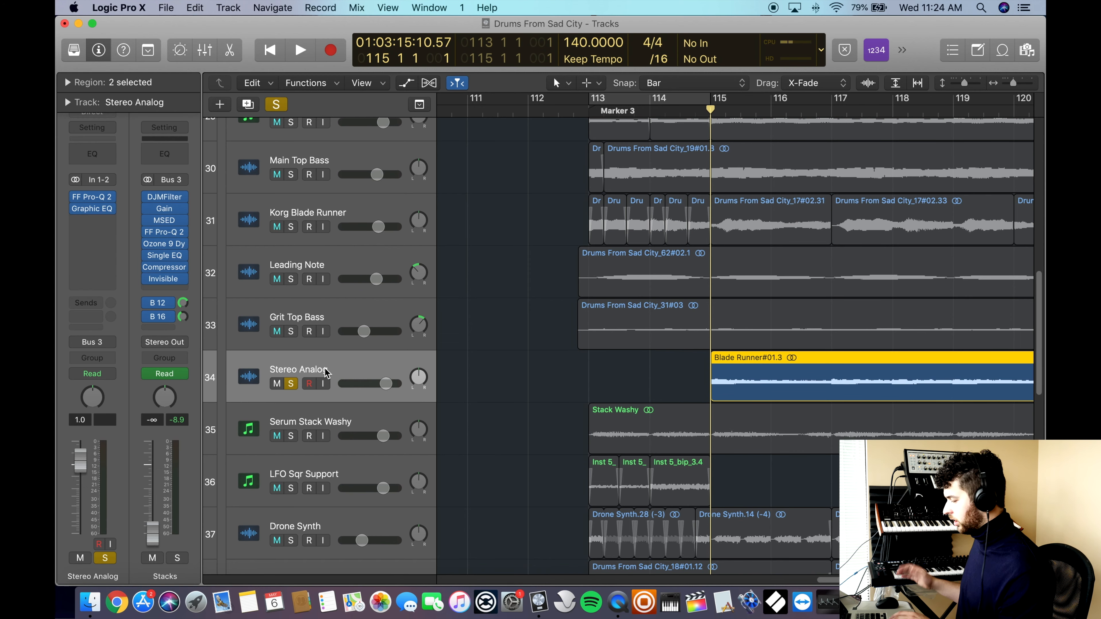
Step: Play the soloed Stereo Analog track from bar 115 until near the end of bar 116
{"action": "key", "text": "space"}
{"action": "scroll", "coordinate": [323, 403], "scroll_direction": "down", "scroll_amount": 5}
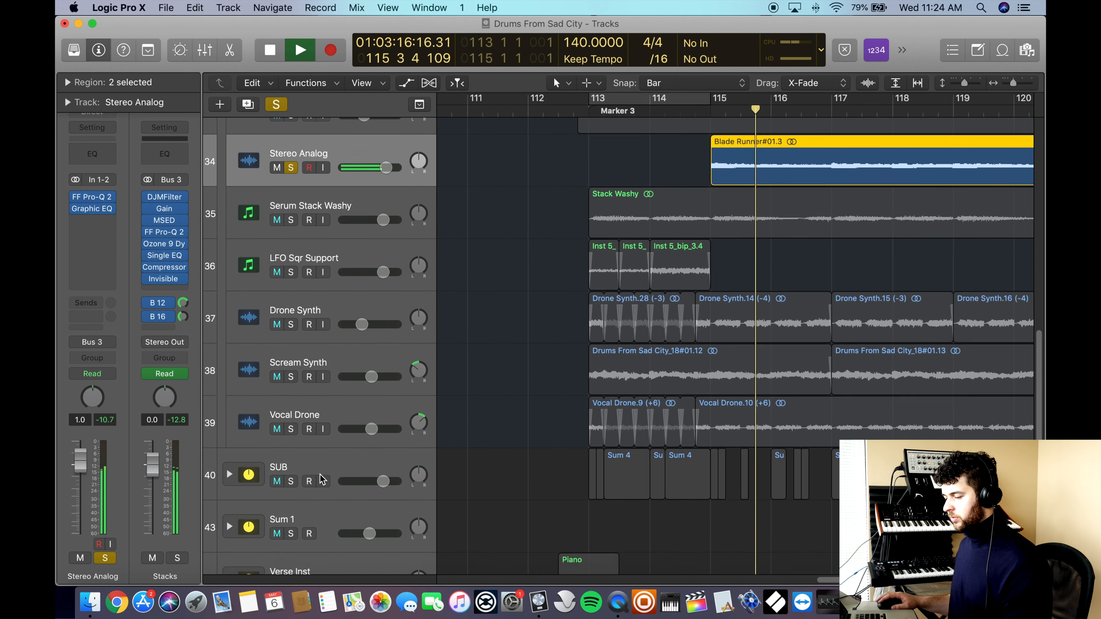
{"action": "scroll", "coordinate": [319, 434], "scroll_direction": "up", "scroll_amount": 2}
{"action": "key", "text": "space"}
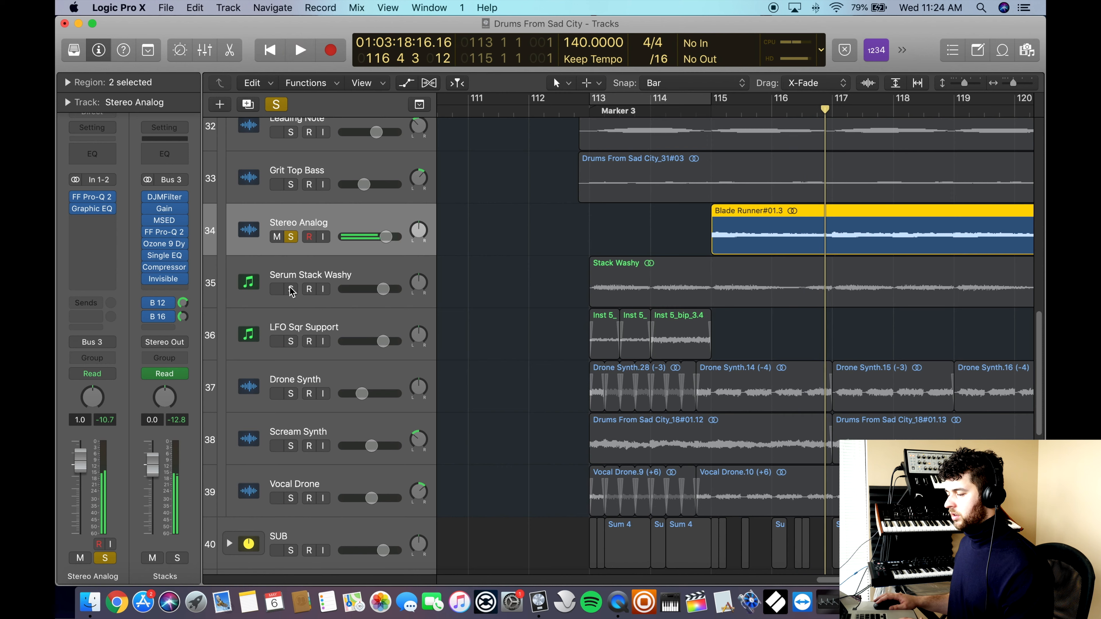
Step: Add Serum Stack Washy to the solo and play it together with Stereo Analog until bar 117
{"action": "left_click", "coordinate": [291, 290]}
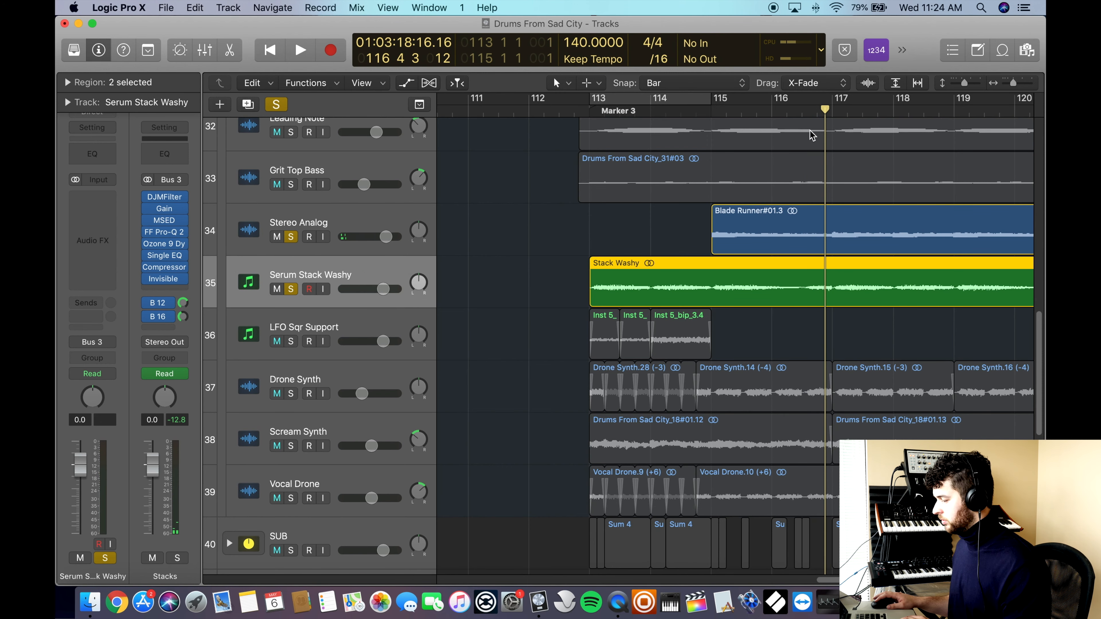
{"action": "key", "text": "space"}
{"action": "scroll", "coordinate": [480, 221], "scroll_direction": "up", "scroll_amount": 2}
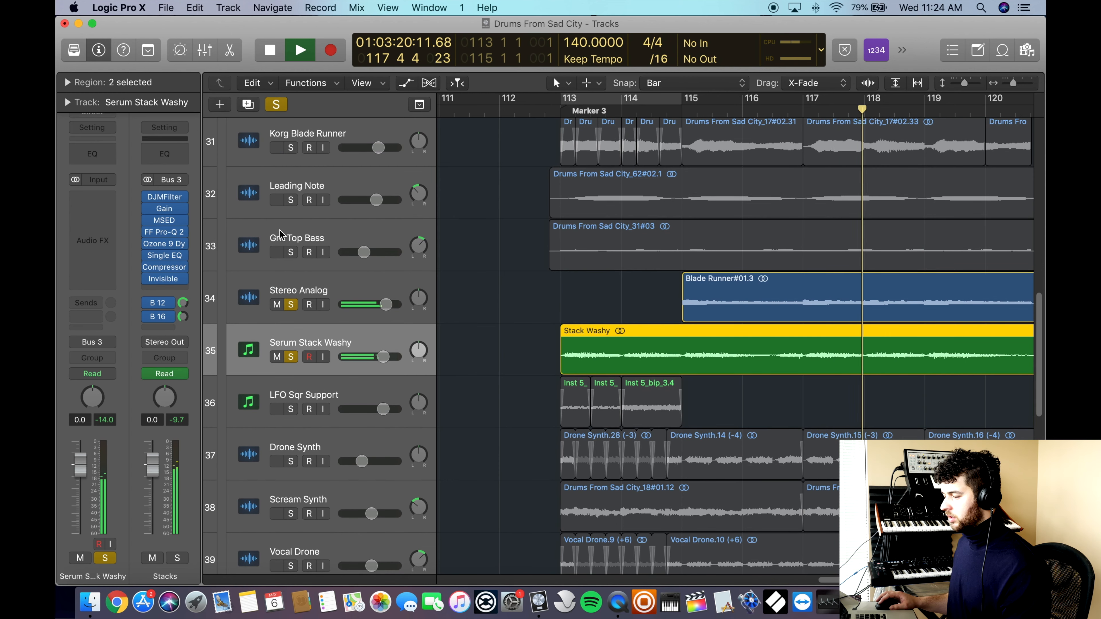
{"action": "key", "text": "space"}
Step: Solo the Leading Note track, place the playhead at bar 117 and clear the solos on Stereo Analog and Serum Stack Washy
{"action": "scroll", "coordinate": [305, 230], "scroll_direction": "up", "scroll_amount": 1}
{"action": "left_click", "coordinate": [290, 222]}
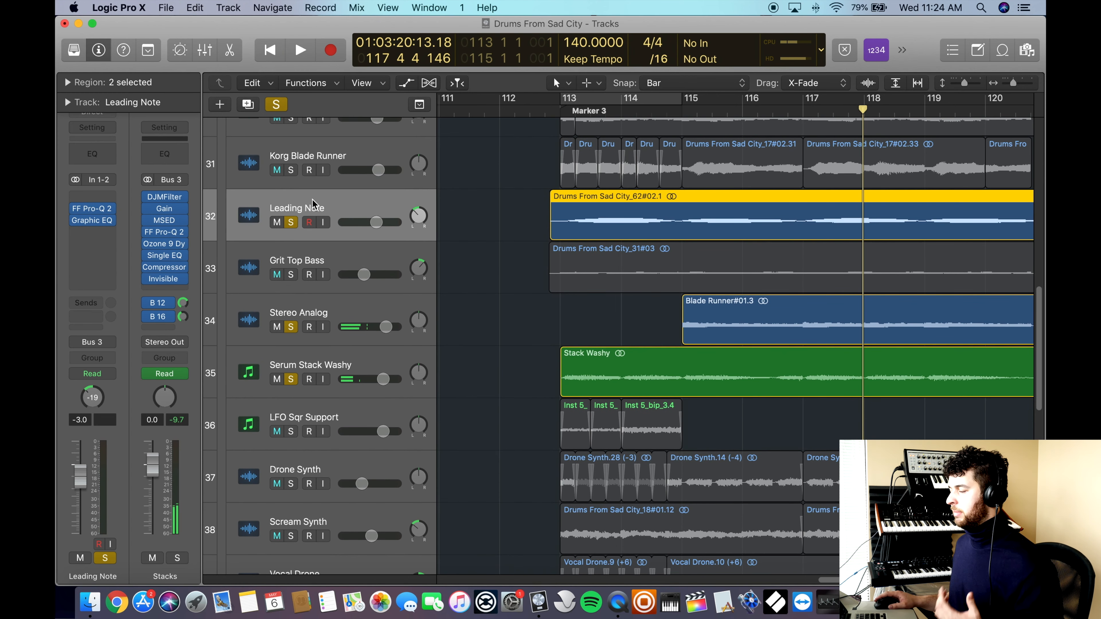
{"action": "left_click", "coordinate": [809, 112]}
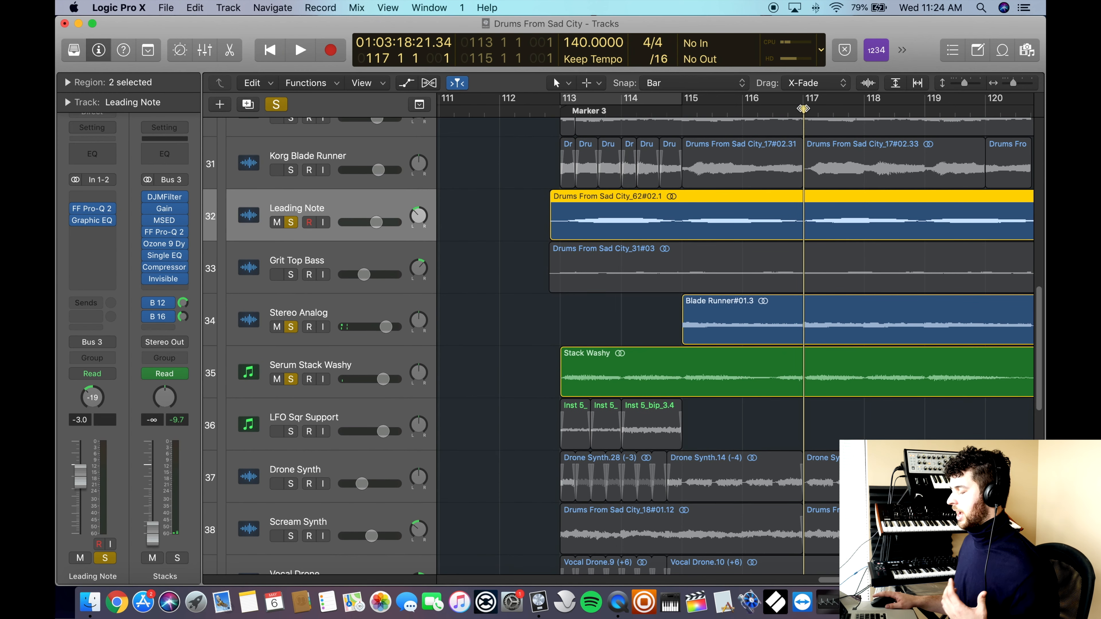
{"action": "right_click", "coordinate": [806, 123]}
{"action": "left_click", "coordinate": [290, 328]}
{"action": "left_click_drag", "start_coordinate": [291, 328], "coordinate": [293, 439]}
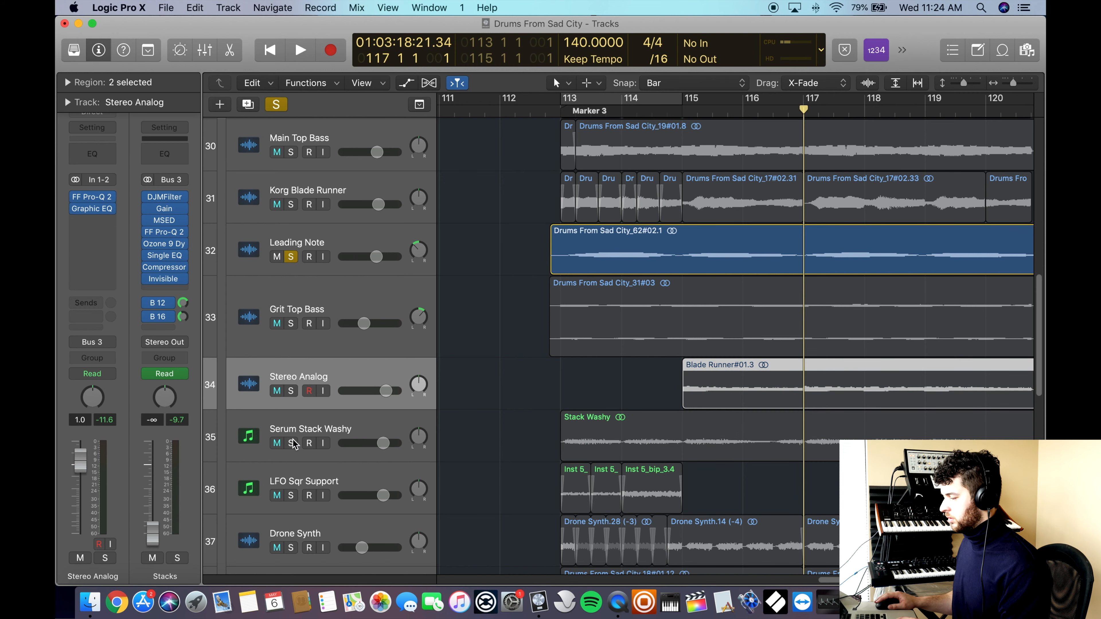
Step: Play the Leading Note track on its own from bar 117 to bar 120
{"action": "key", "text": "space"}
{"action": "key", "text": "super+Left"}
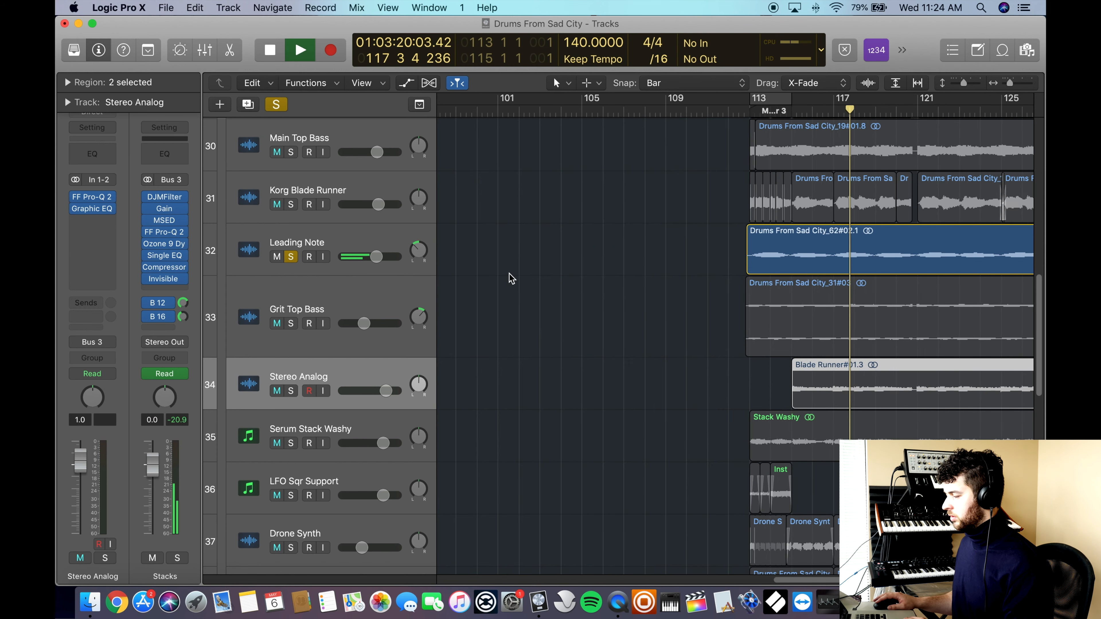
{"action": "key", "text": "super+Right"}
{"action": "scroll", "coordinate": [605, 297], "scroll_direction": "right", "scroll_amount": 4}
{"action": "scroll", "coordinate": [610, 282], "scroll_direction": "right", "scroll_amount": 3}
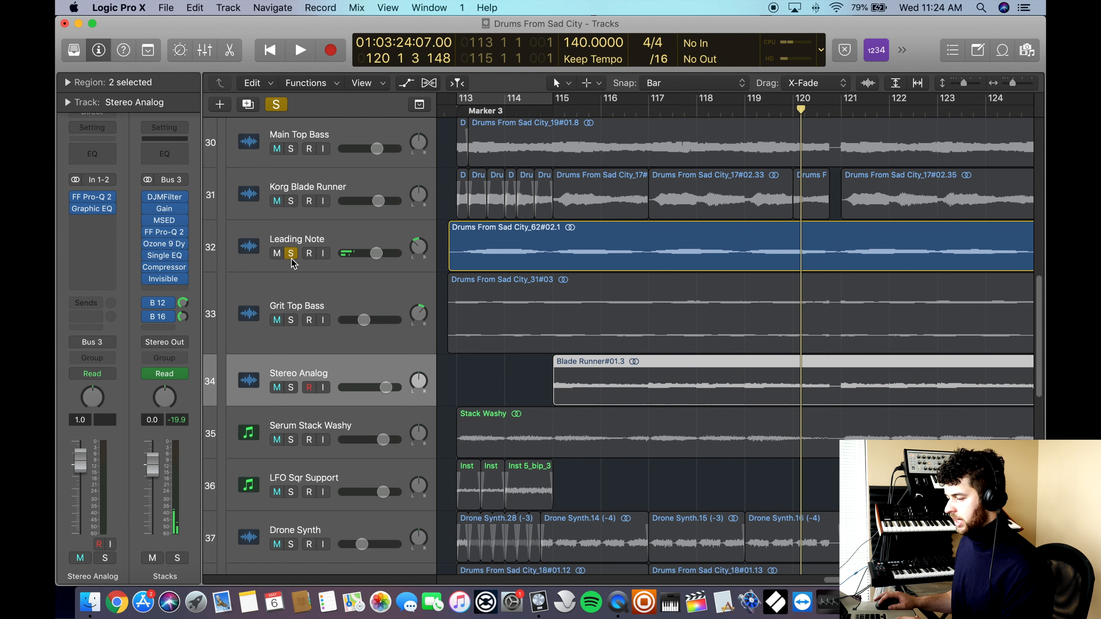
Step: Add Korg Blade Runner, Stereo Analog and Serum Stack Washy to the solo and place the playhead at bar 115
{"action": "left_click", "coordinate": [290, 200]}
{"action": "left_click", "coordinate": [291, 388]}
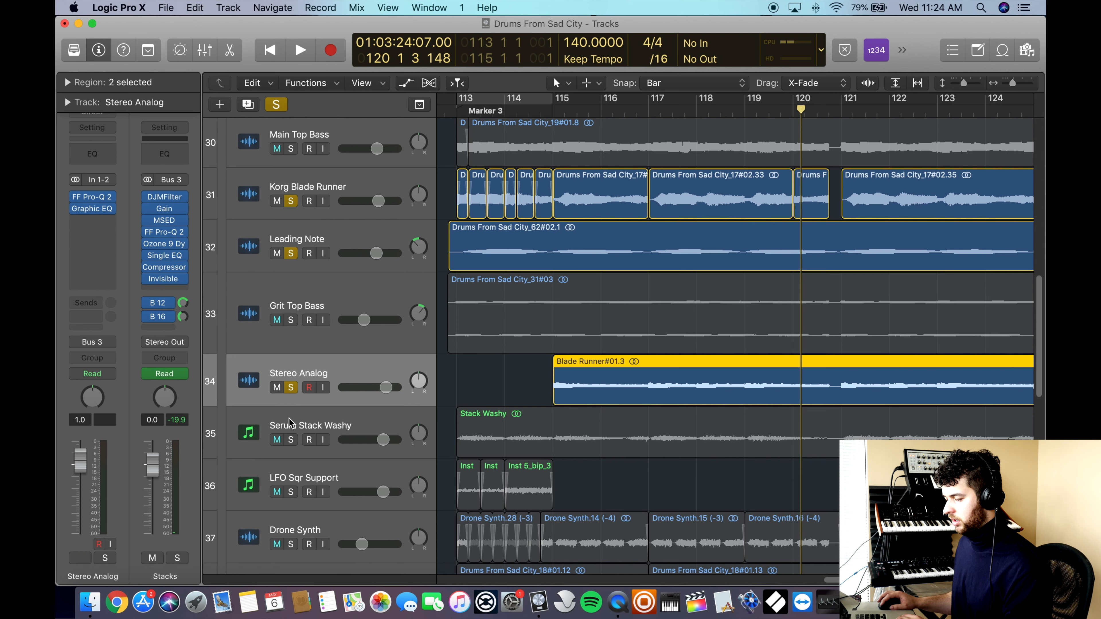
{"action": "left_click", "coordinate": [291, 440]}
{"action": "left_click", "coordinate": [556, 110]}
Step: Play the four soloed synth tracks together from bar 115 to bar 119 while looking over the stack's tracks
{"action": "key", "text": "space"}
{"action": "scroll", "coordinate": [476, 195], "scroll_direction": "down", "scroll_amount": 6}
{"action": "scroll", "coordinate": [416, 249], "scroll_direction": "up", "scroll_amount": 1}
{"action": "scroll", "coordinate": [438, 243], "scroll_direction": "up", "scroll_amount": 5}
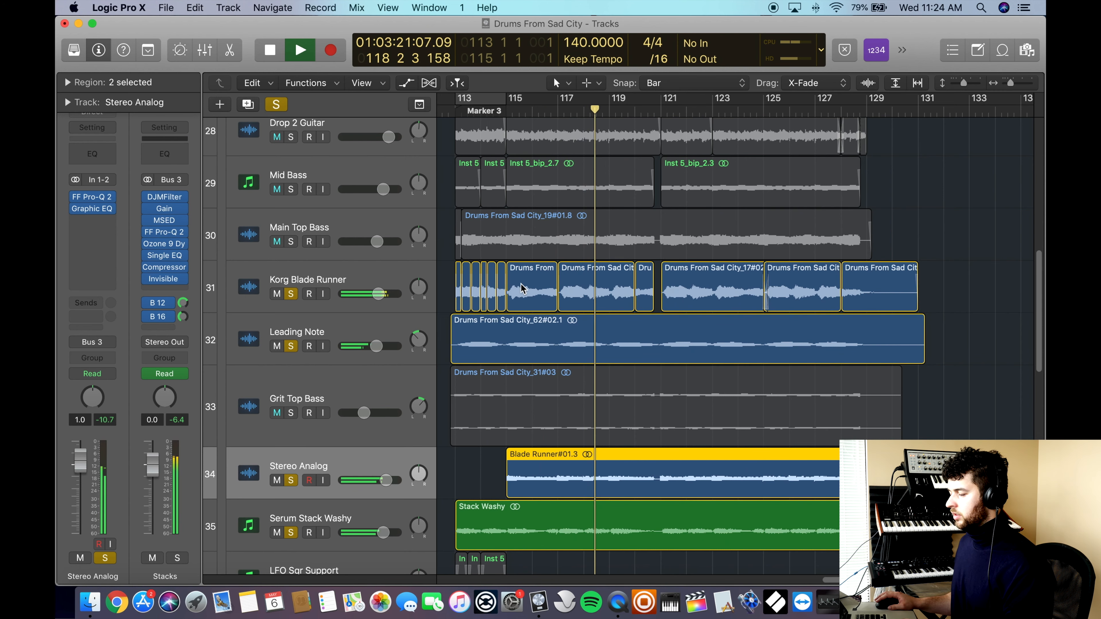
{"action": "key", "text": "space"}
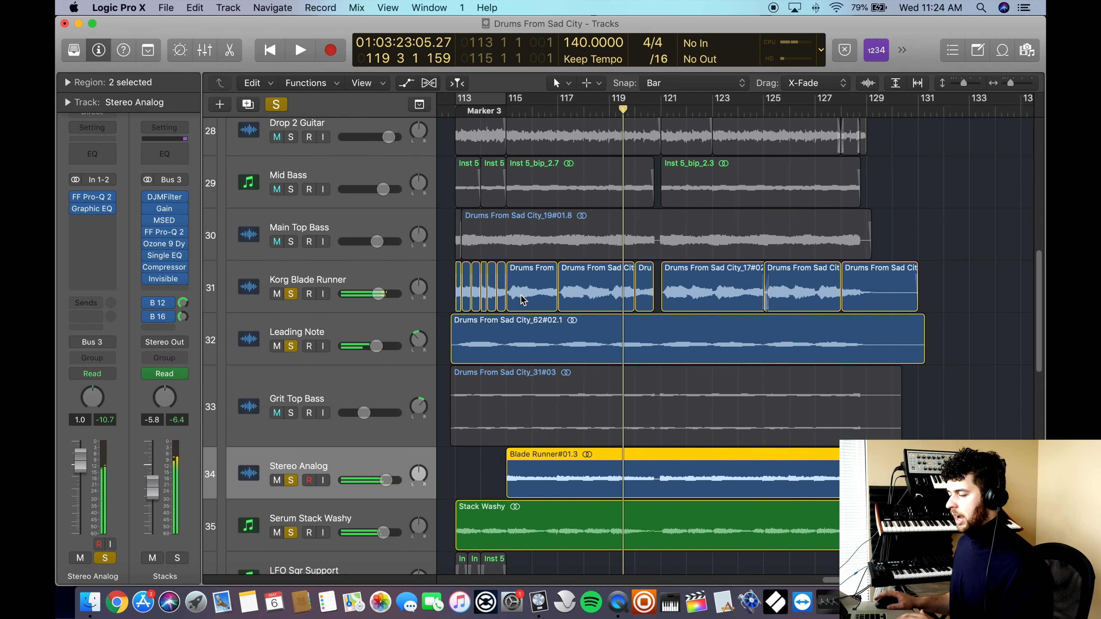
Step: Select Korg Blade Runner and clear the solos on it, Leading Note, Stereo Analog and Serum Stack Washy
{"action": "left_click", "coordinate": [297, 277]}
{"action": "left_click", "coordinate": [291, 293]}
{"action": "left_click", "coordinate": [291, 346]}
{"action": "left_click", "coordinate": [291, 480]}
{"action": "left_click", "coordinate": [290, 532]}
Step: Solo the three bass tracks Main Top Bass, Mid Bass and Amp Bass
{"action": "left_click", "coordinate": [291, 242]}
{"action": "scroll", "coordinate": [295, 256], "scroll_direction": "up", "scroll_amount": 2}
{"action": "left_click", "coordinate": [290, 263]}
{"action": "scroll", "coordinate": [304, 225], "scroll_direction": "up", "scroll_amount": 2}
{"action": "left_click", "coordinate": [291, 238]}
{"action": "scroll", "coordinate": [299, 236], "scroll_direction": "up", "scroll_amount": 2}
{"action": "scroll", "coordinate": [321, 269], "scroll_direction": "down", "scroll_amount": 3}
{"action": "scroll", "coordinate": [328, 279], "scroll_direction": "down", "scroll_amount": 8}
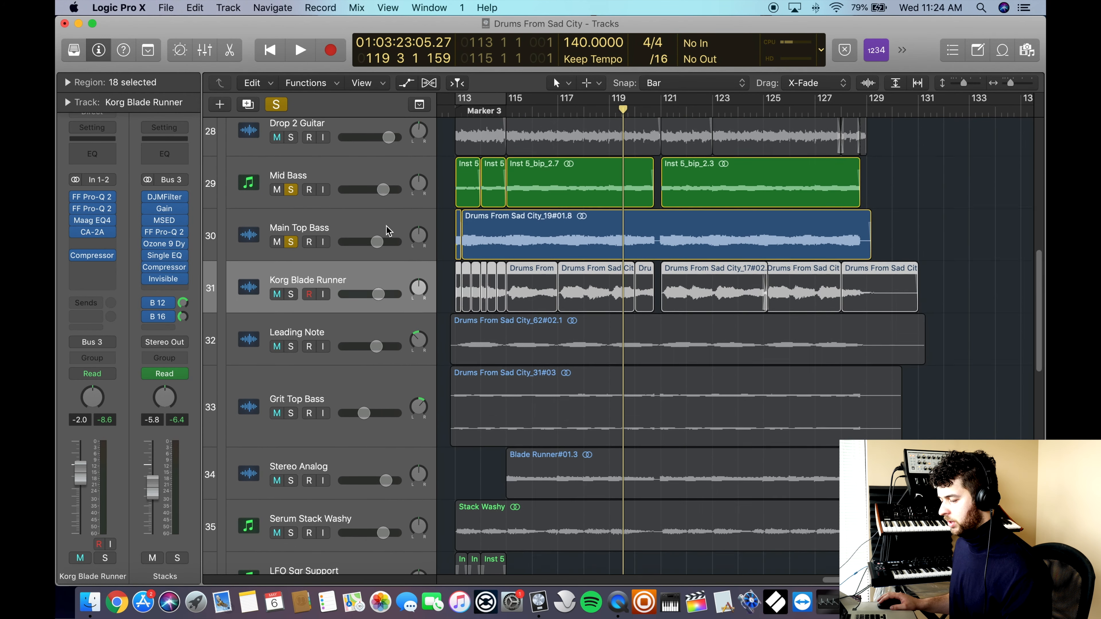
{"action": "scroll", "coordinate": [520, 117], "scroll_direction": "up", "scroll_amount": 4}
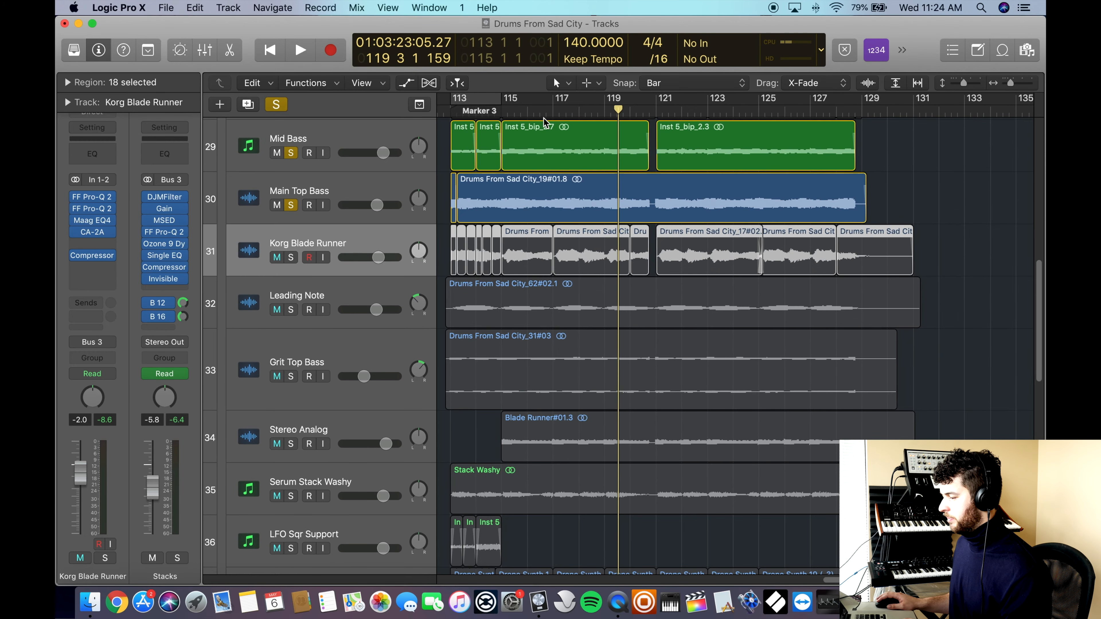
Step: Play the three soloed bass tracks from bar 121 to bar 124, zooming the timeline in and out on their regions
{"action": "left_click", "coordinate": [663, 111]}
{"action": "key", "text": "space"}
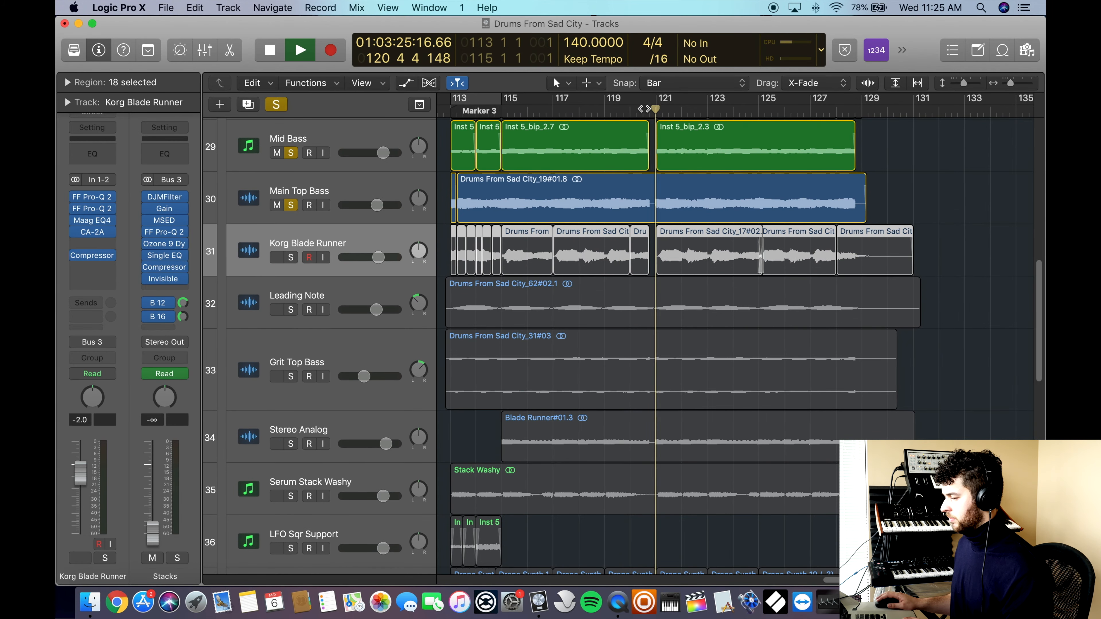
{"action": "key", "text": "super+Right"}
{"action": "scroll", "coordinate": [606, 182], "scroll_direction": "up", "scroll_amount": 3}
{"action": "key", "text": "super+Left"}
{"action": "key", "text": "super+Left"}
{"action": "key", "text": "super+Left"}
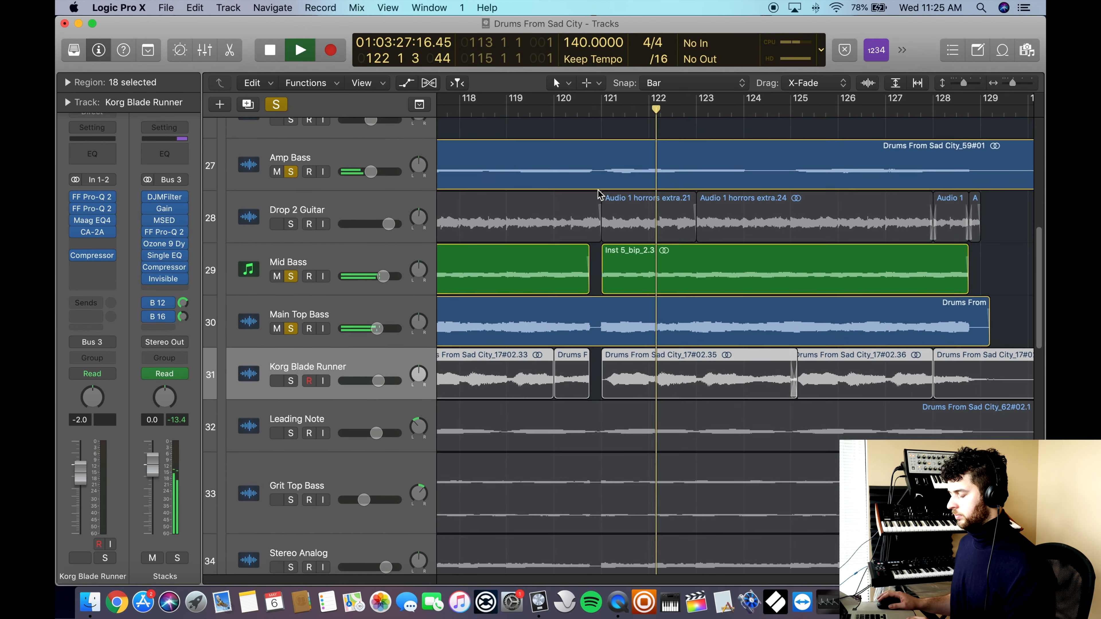
{"action": "scroll", "coordinate": [537, 217], "scroll_direction": "down", "scroll_amount": 2}
{"action": "scroll", "coordinate": [516, 203], "scroll_direction": "up", "scroll_amount": 5}
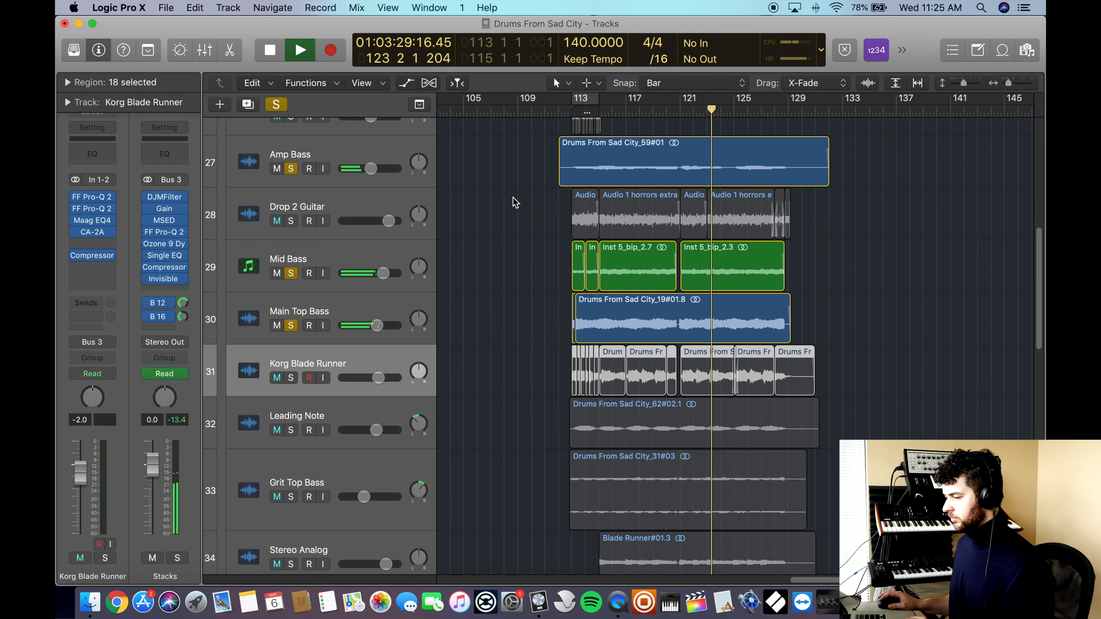
{"action": "key", "text": "space"}
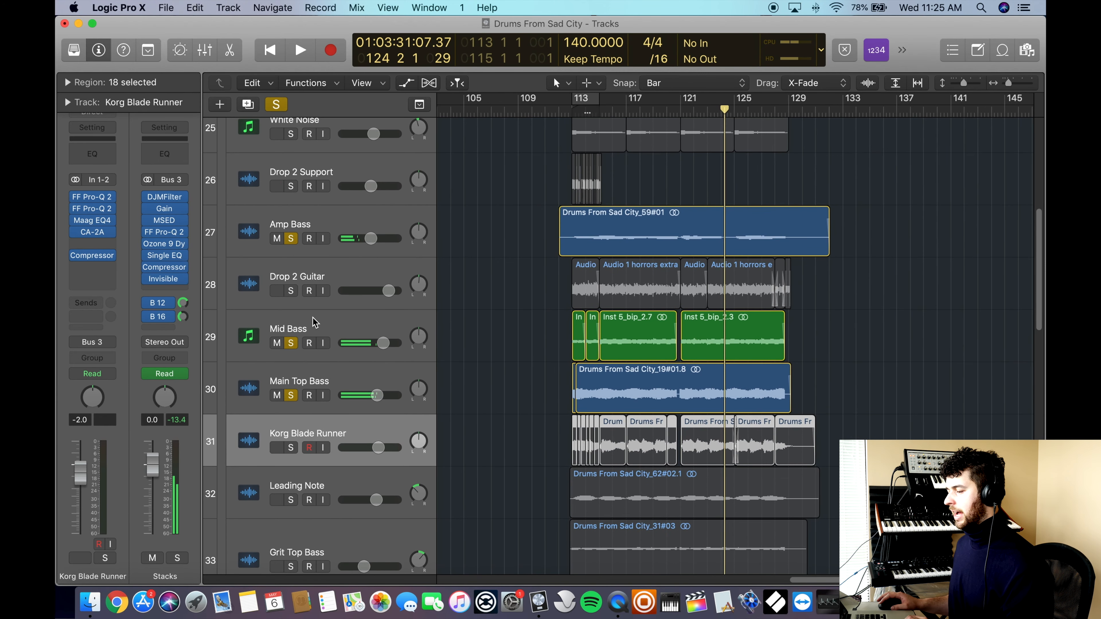
Step: Add White Noise to the solo and play it with the bass tracks from bar 121 to bar 124
{"action": "scroll", "coordinate": [303, 261], "scroll_direction": "up", "scroll_amount": 2}
{"action": "left_click", "coordinate": [295, 208]}
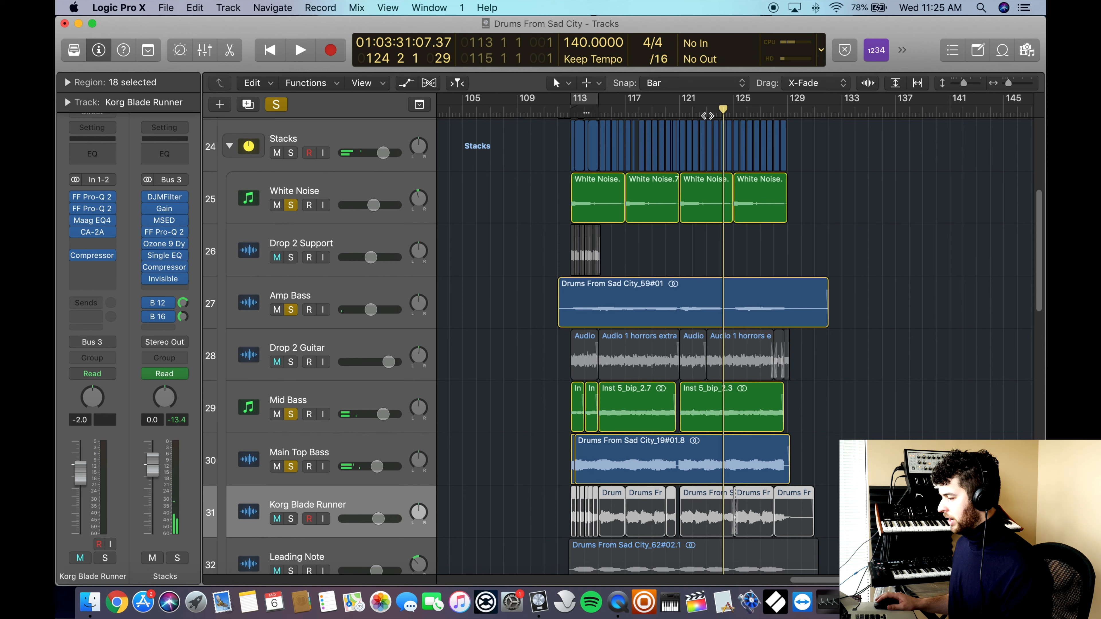
{"action": "left_click", "coordinate": [678, 112]}
{"action": "key", "text": "space"}
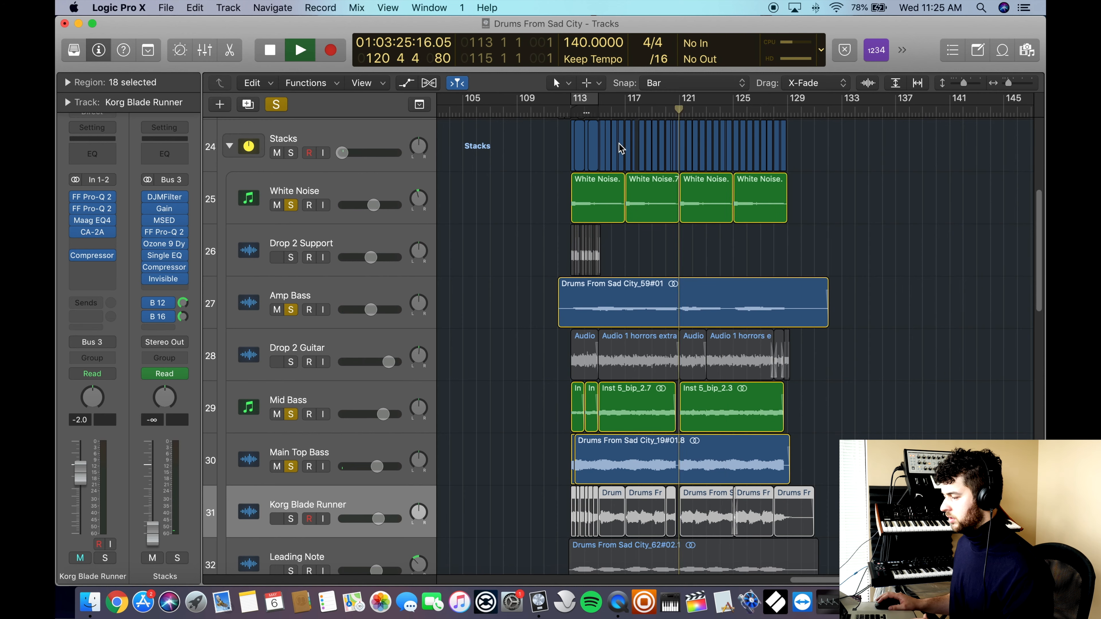
{"action": "key", "text": "super+Right"}
{"action": "key", "text": "super+Right"}
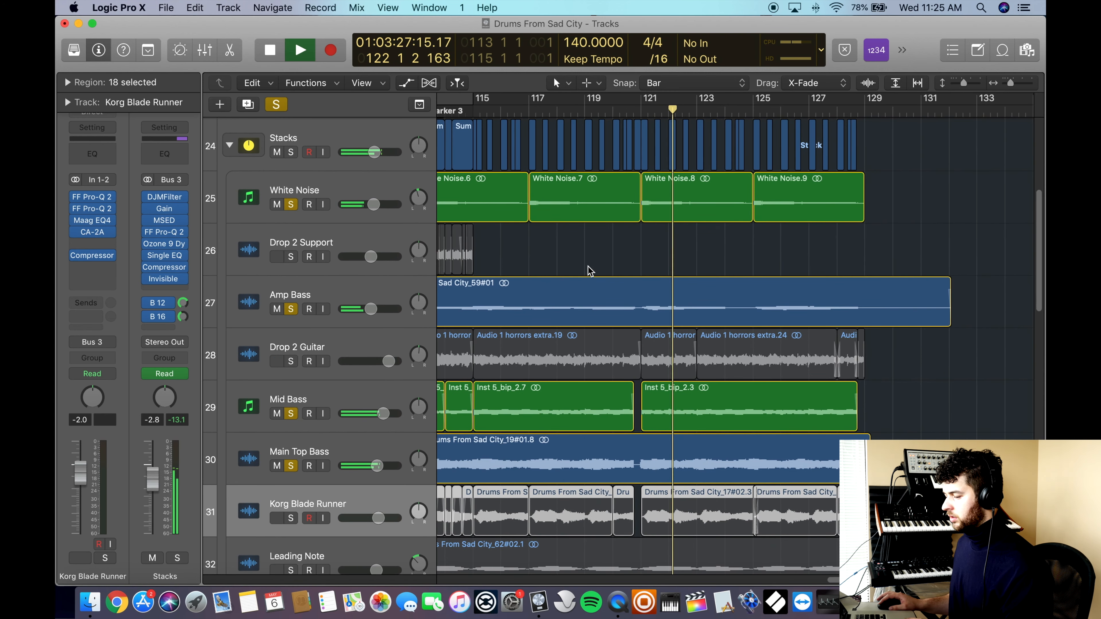
{"action": "scroll", "coordinate": [559, 282], "scroll_direction": "down", "scroll_amount": 3}
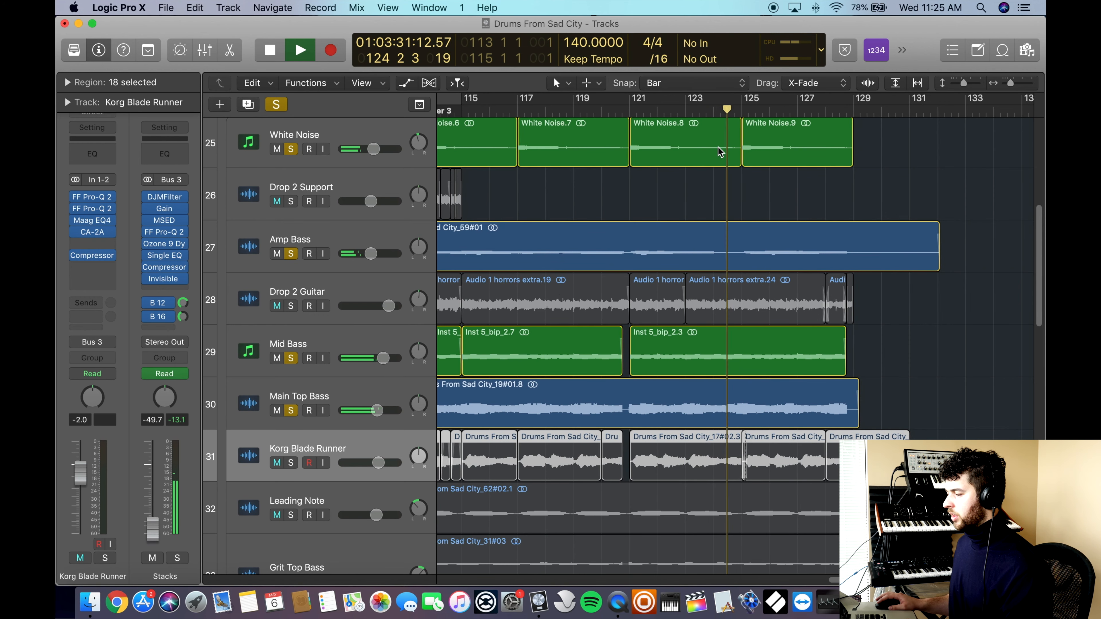
{"action": "key", "text": "space"}
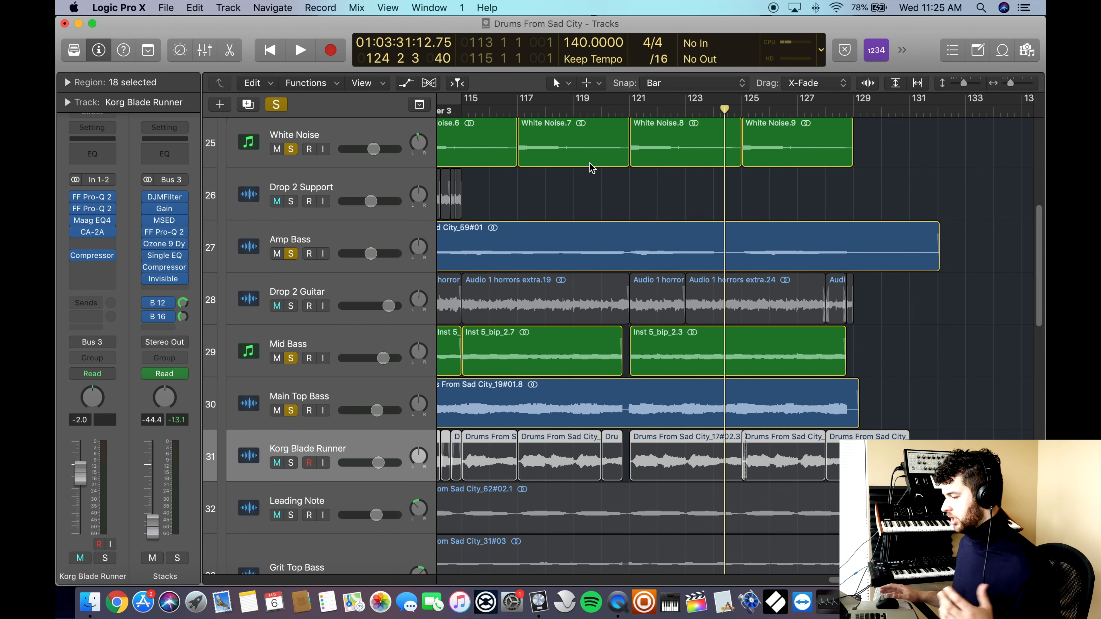
Step: Clear all solos, solo LFO Sqr Support, Drone Synth, Scream Synth and Vocal Drone, and place the playhead at bar 113
{"action": "scroll", "coordinate": [470, 226], "scroll_direction": "left", "scroll_amount": 3}
{"action": "scroll", "coordinate": [470, 226], "scroll_direction": "down", "scroll_amount": 1}
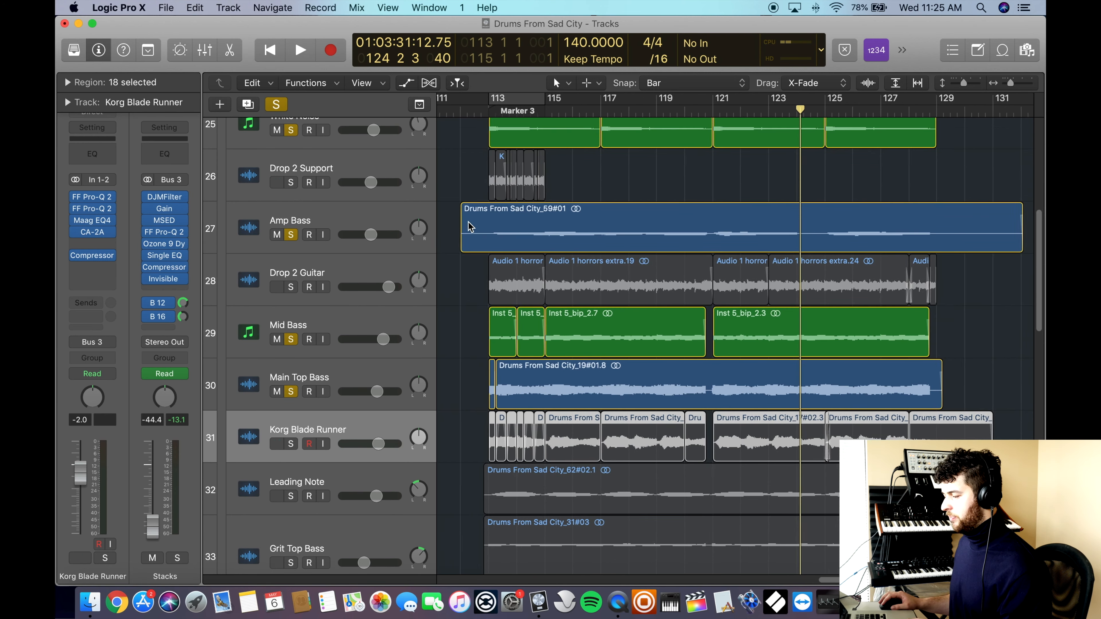
{"action": "scroll", "coordinate": [470, 226], "scroll_direction": "down", "scroll_amount": 5}
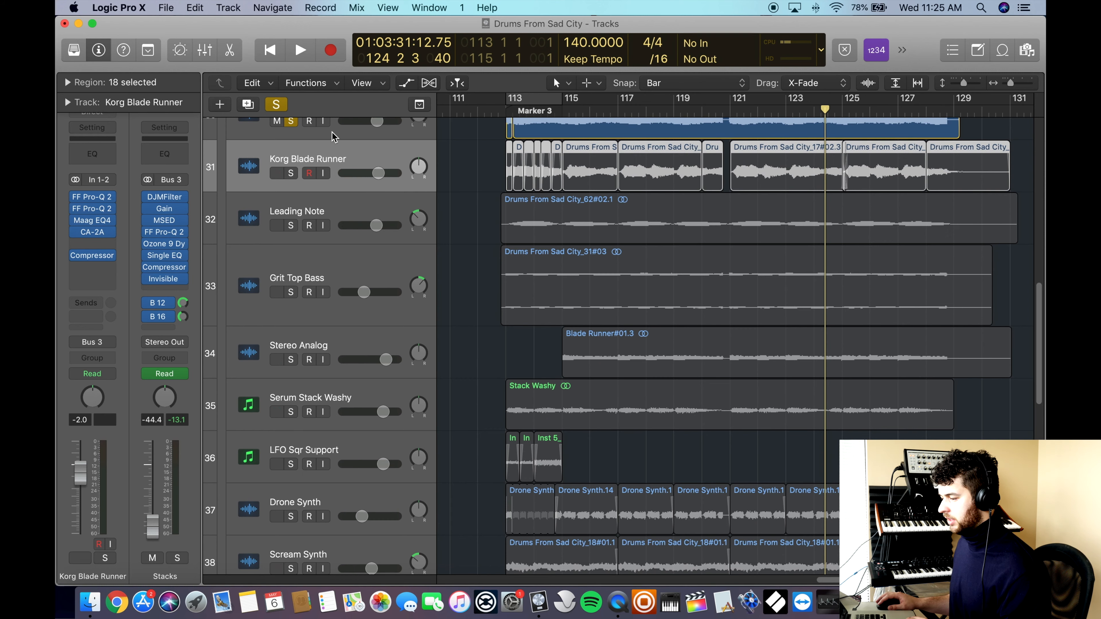
{"action": "left_click", "coordinate": [276, 104]}
{"action": "scroll", "coordinate": [299, 304], "scroll_direction": "down", "scroll_amount": 5}
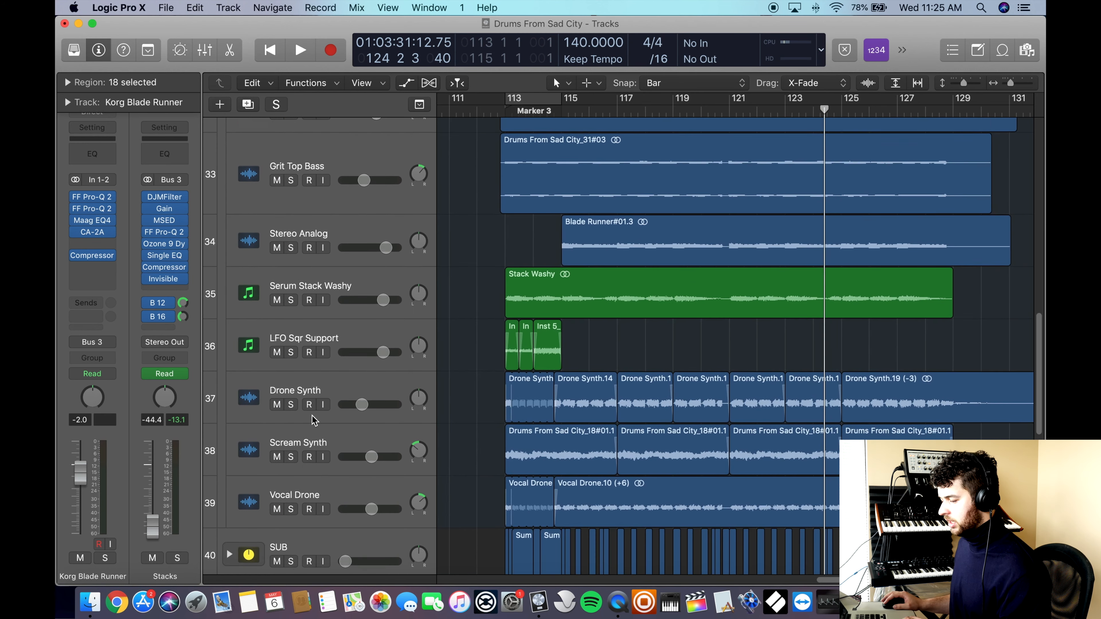
{"action": "left_click_drag", "start_coordinate": [293, 461], "coordinate": [287, 295]}
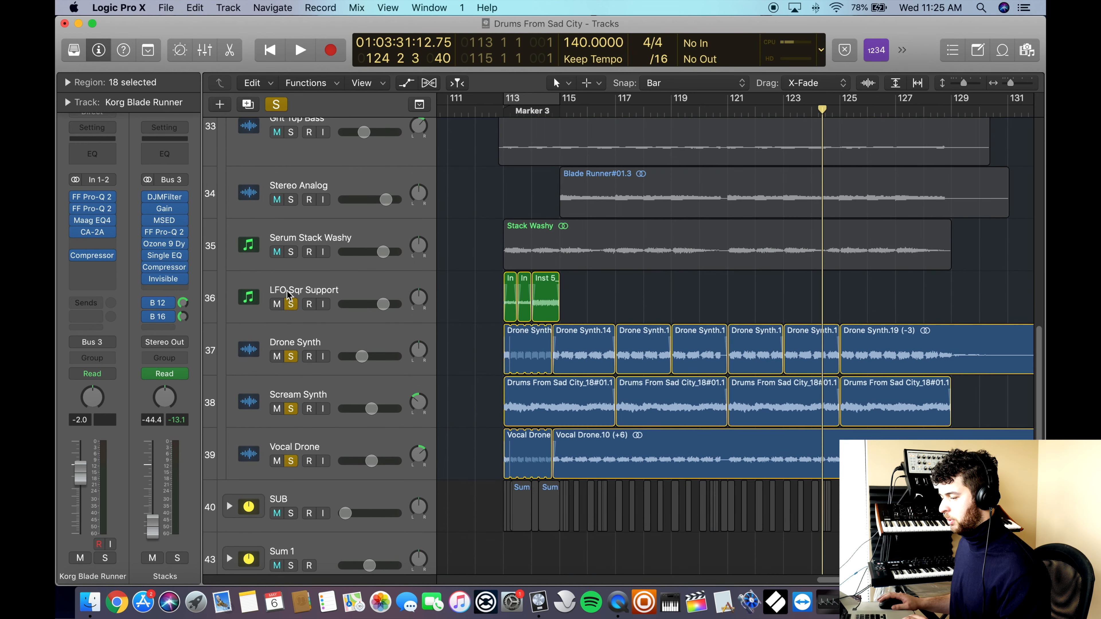
{"action": "left_click", "coordinate": [502, 112]}
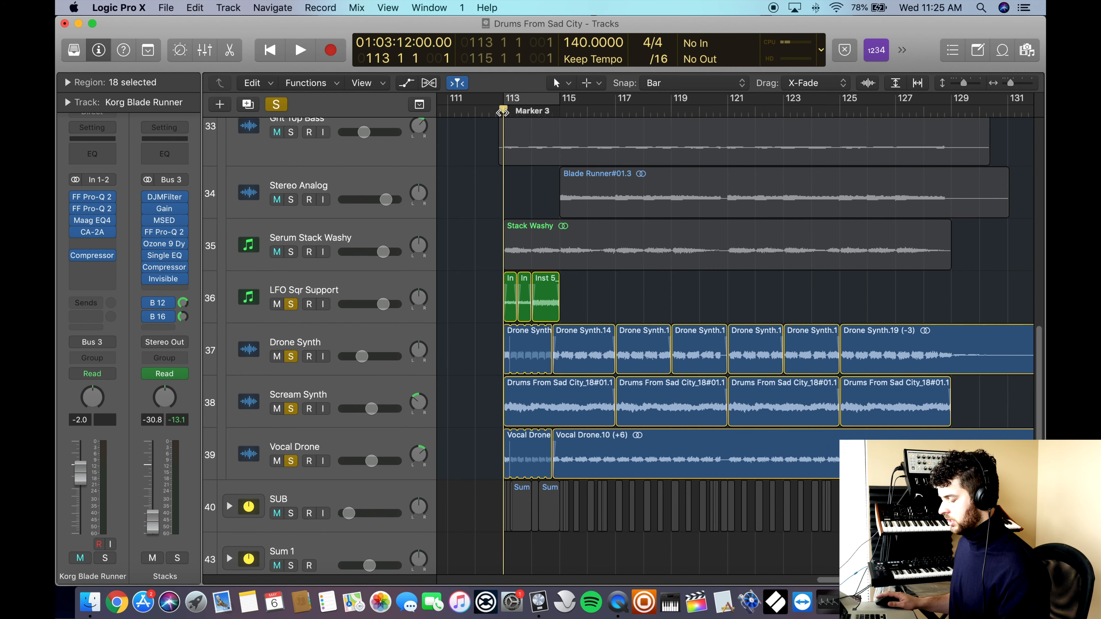
Step: Play the four soloed synth and drone tracks from bar 113 to bar 116, zooming in on their regions
{"action": "key", "text": "space"}
{"action": "key", "text": "super+Right"}
{"action": "key", "text": "super+Right"}
{"action": "key", "text": "super+Right"}
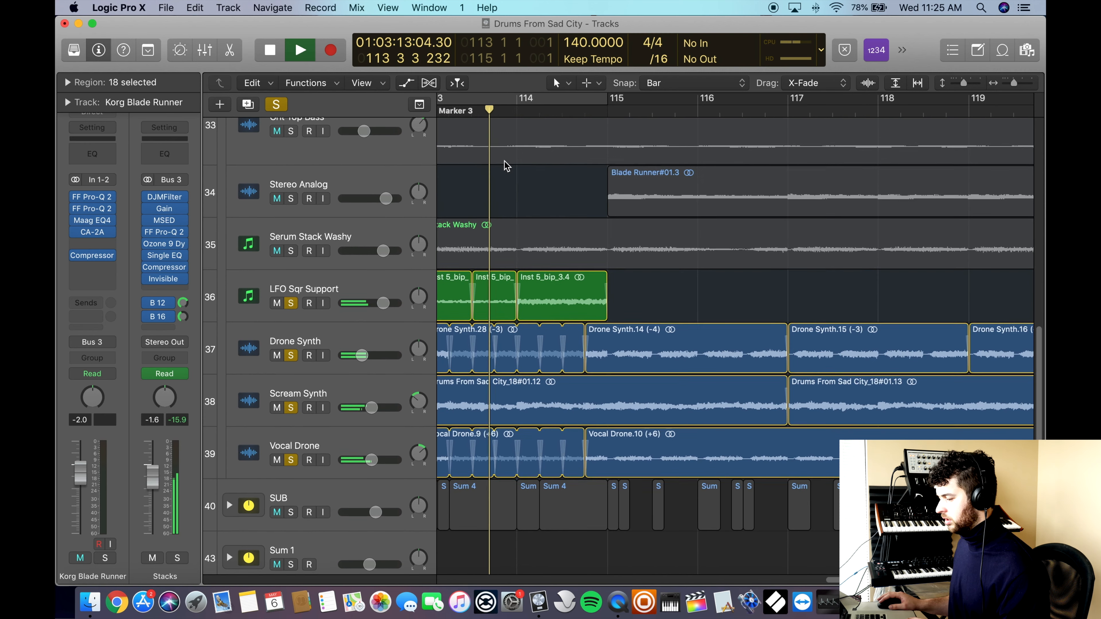
{"action": "scroll", "coordinate": [522, 212], "scroll_direction": "right", "scroll_amount": 2}
{"action": "scroll", "coordinate": [522, 211], "scroll_direction": "up", "scroll_amount": 1}
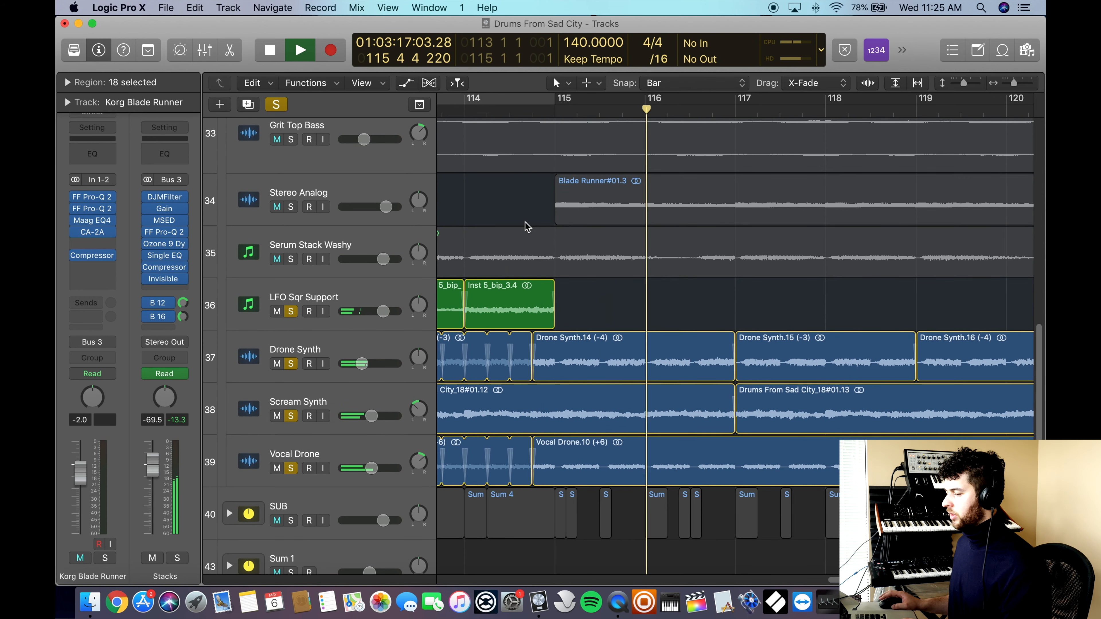
{"action": "key", "text": "space"}
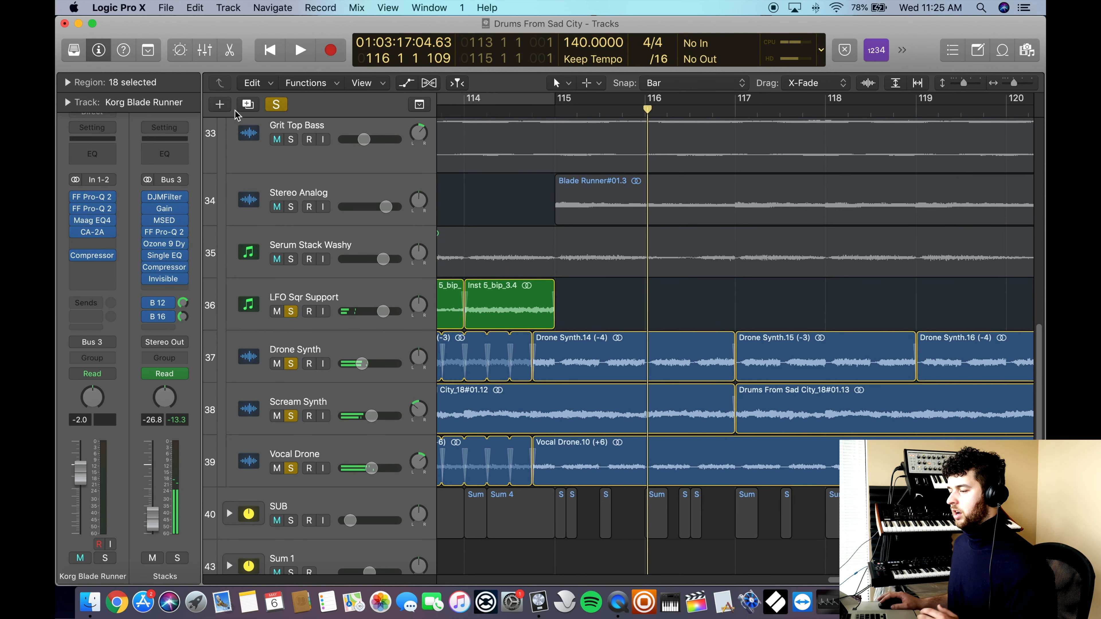
Step: Solo the Stacks stack and play it from bar 113 to bar 122, unmuting its layers from LFO Sqr Support up to White Noise
{"action": "left_click", "coordinate": [276, 104]}
{"action": "scroll", "coordinate": [451, 185], "scroll_direction": "up", "scroll_amount": 1}
{"action": "left_click_drag", "start_coordinate": [959, 82], "coordinate": [959, 87]}
{"action": "scroll", "coordinate": [284, 290], "scroll_direction": "up", "scroll_amount": 5}
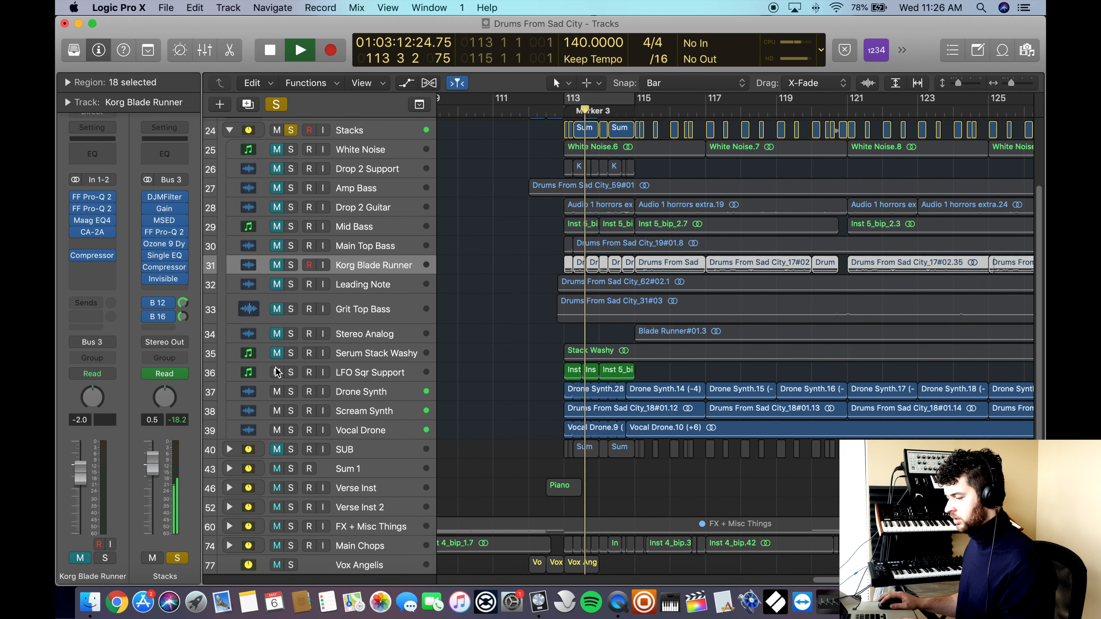
{"action": "left_click_drag", "start_coordinate": [278, 372], "coordinate": [277, 155]}
{"action": "key", "text": "space"}
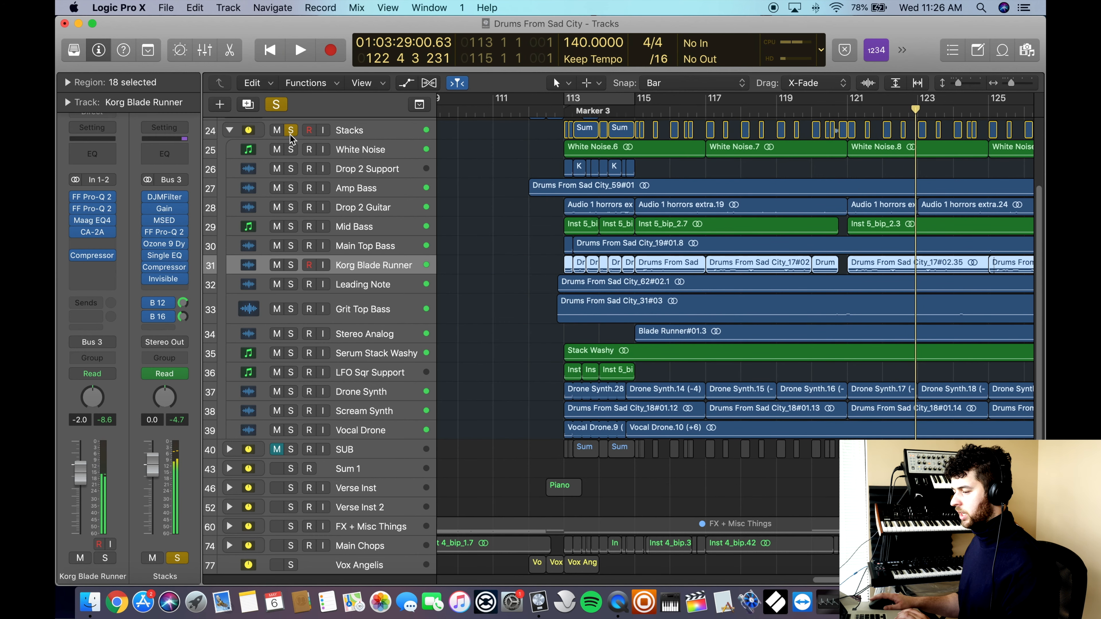
Step: Clear the Stacks solo, solo Drop 2 Guitar instead and place the playhead at bar 113
{"action": "left_click", "coordinate": [290, 130]}
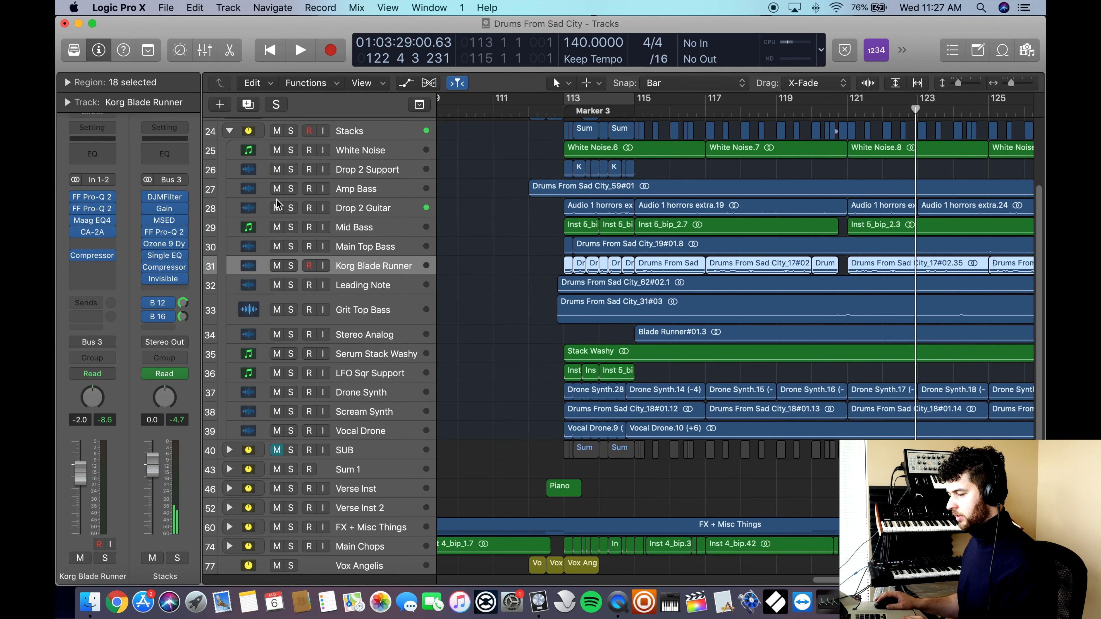
{"action": "left_click", "coordinate": [366, 194]}
{"action": "left_click", "coordinate": [366, 208]}
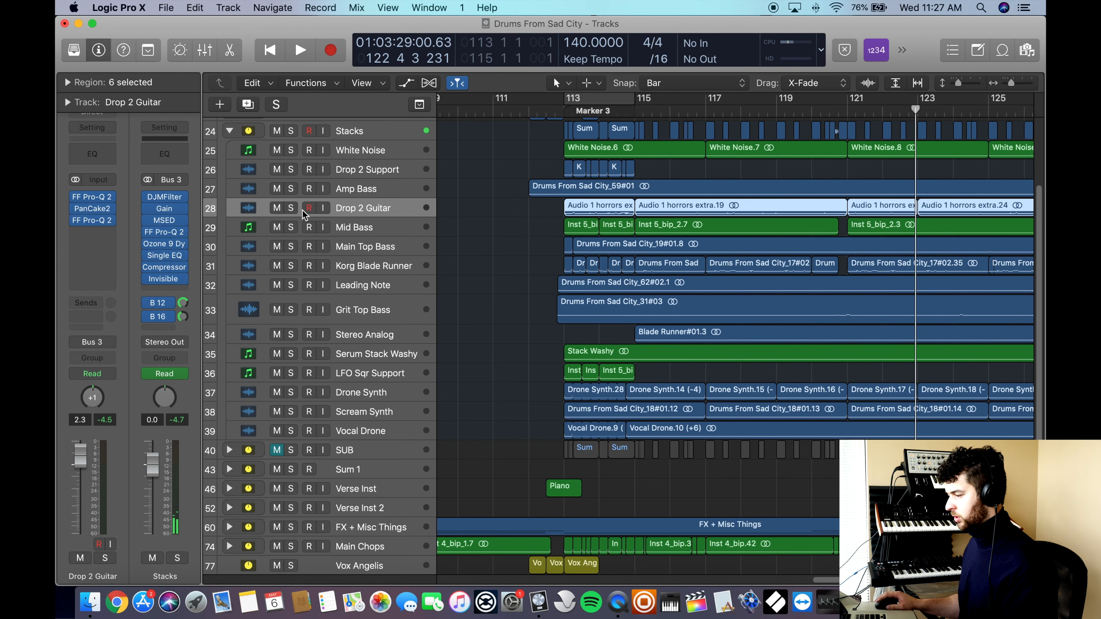
{"action": "key", "text": "s"}
{"action": "left_click", "coordinate": [585, 106]}
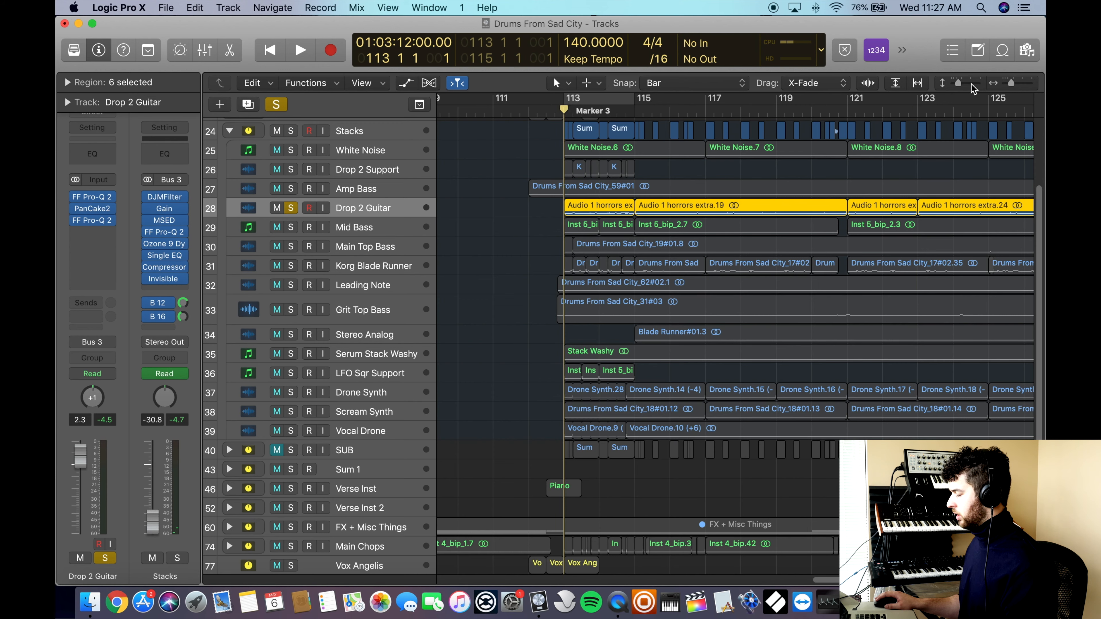
Step: Enlarge the track height and play the soloed Drop 2 Guitar from bar 113 to bar 115
{"action": "left_click_drag", "start_coordinate": [961, 82], "coordinate": [969, 83]}
{"action": "mouse_move", "coordinate": [104, 210]}
{"action": "key", "text": "space"}
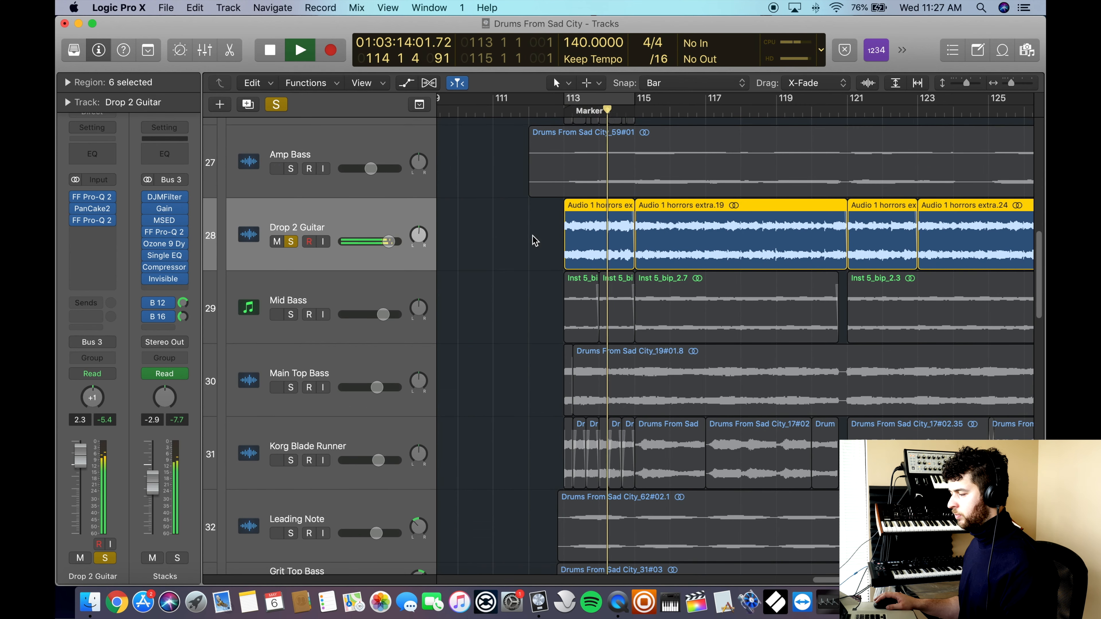
{"action": "scroll", "coordinate": [534, 241], "scroll_direction": "right", "scroll_amount": 10}
{"action": "key", "text": "space"}
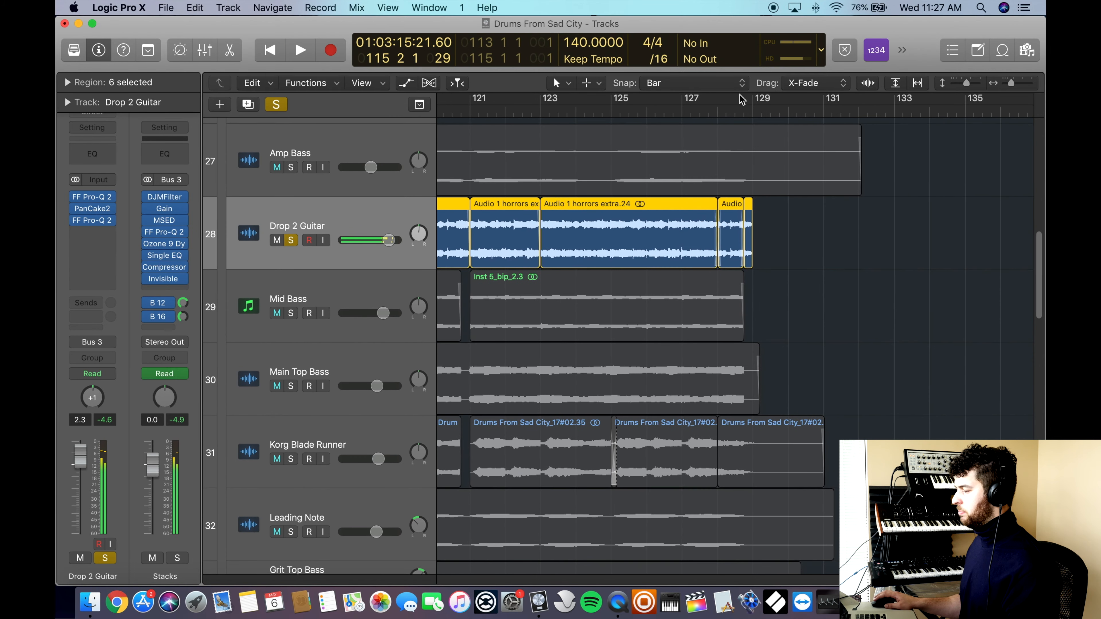
Step: Play the end of the Drop 2 Guitar part from bar 128 to bar 129 and clear the solo
{"action": "left_click", "coordinate": [733, 116]}
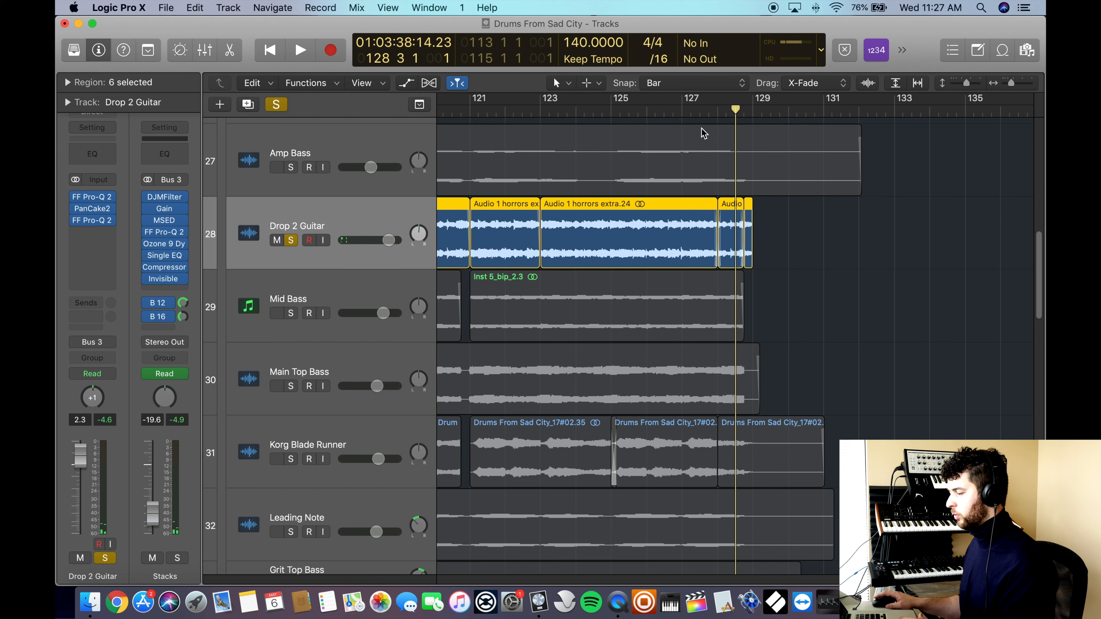
{"action": "key", "text": "space"}
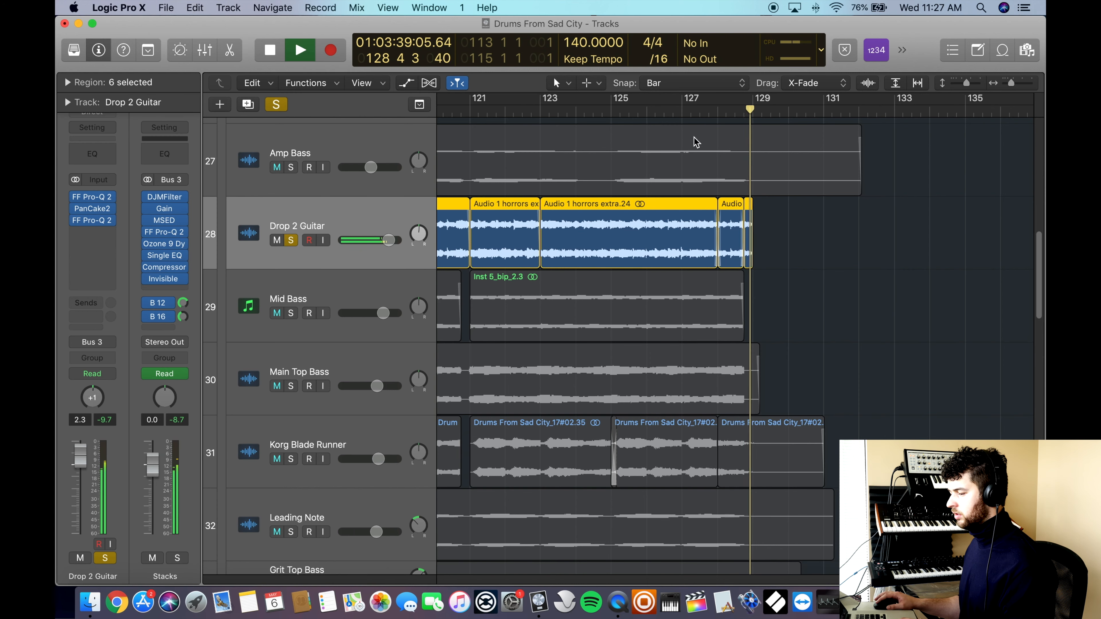
{"action": "left_click", "coordinate": [275, 105]}
Step: Collapse the Stacks stack and expand Vocal Big to show its two vocal tracks around bar 49
{"action": "scroll", "coordinate": [227, 237], "scroll_direction": "up", "scroll_amount": 8}
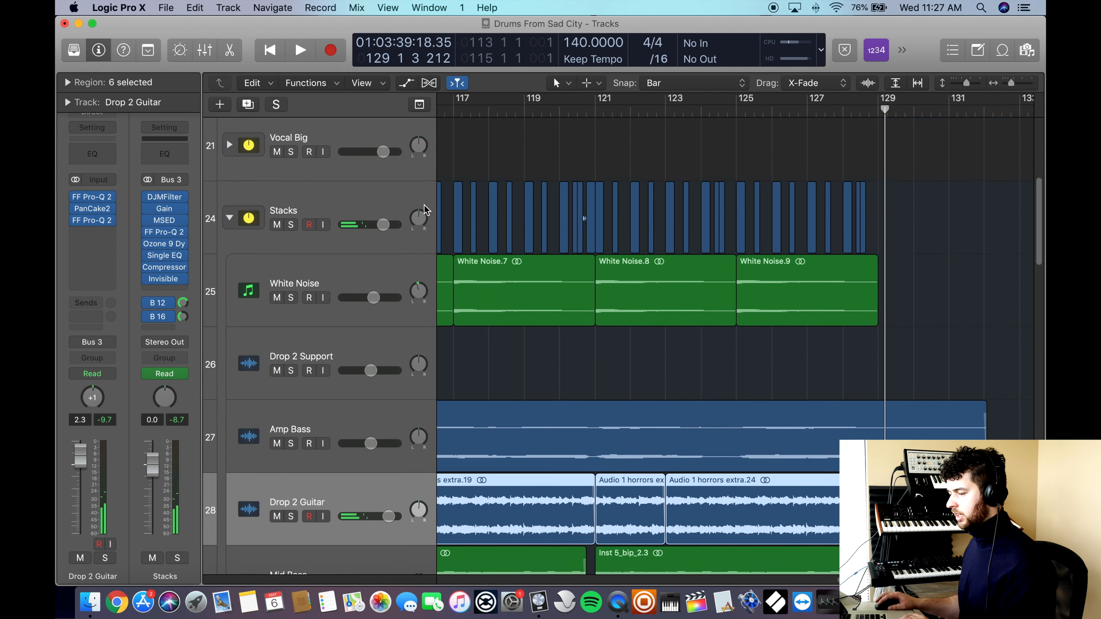
{"action": "scroll", "coordinate": [227, 237], "scroll_direction": "left", "scroll_amount": 5}
{"action": "left_click", "coordinate": [229, 230]}
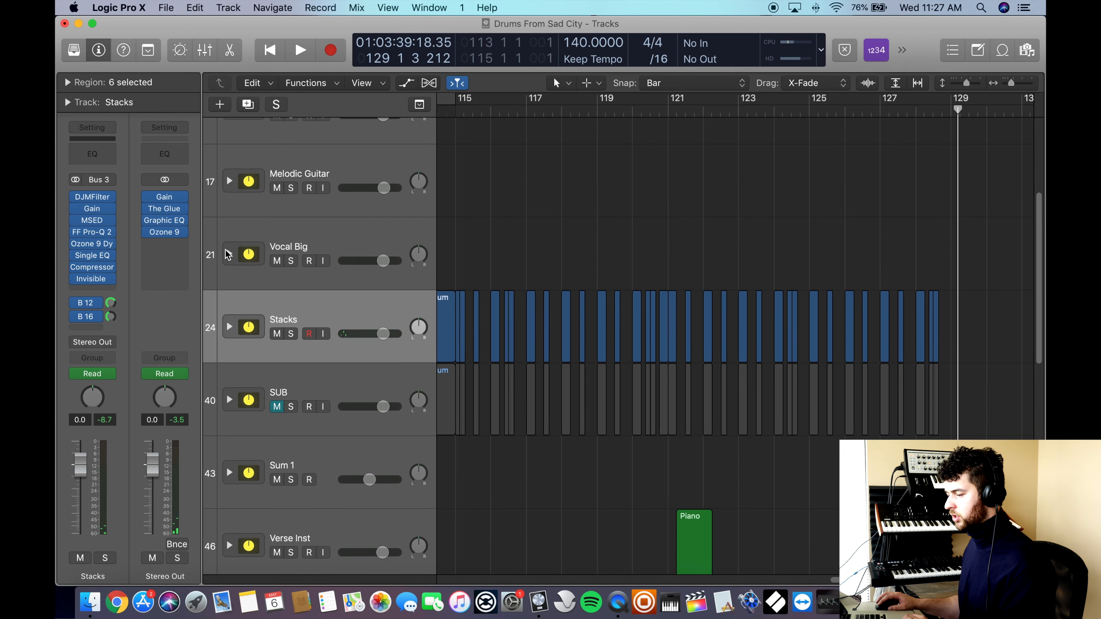
{"action": "left_click", "coordinate": [229, 250]}
{"action": "scroll", "coordinate": [432, 251], "scroll_direction": "left", "scroll_amount": 5}
{"action": "scroll", "coordinate": [472, 249], "scroll_direction": "left", "scroll_amount": 10}
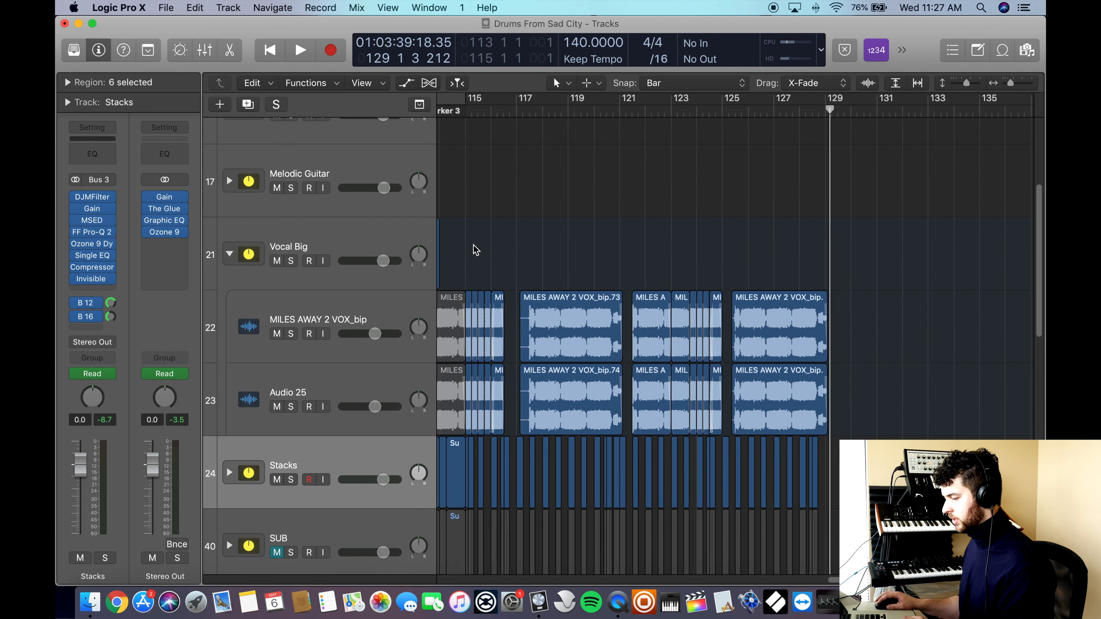
{"action": "scroll", "coordinate": [499, 256], "scroll_direction": "left", "scroll_amount": 20}
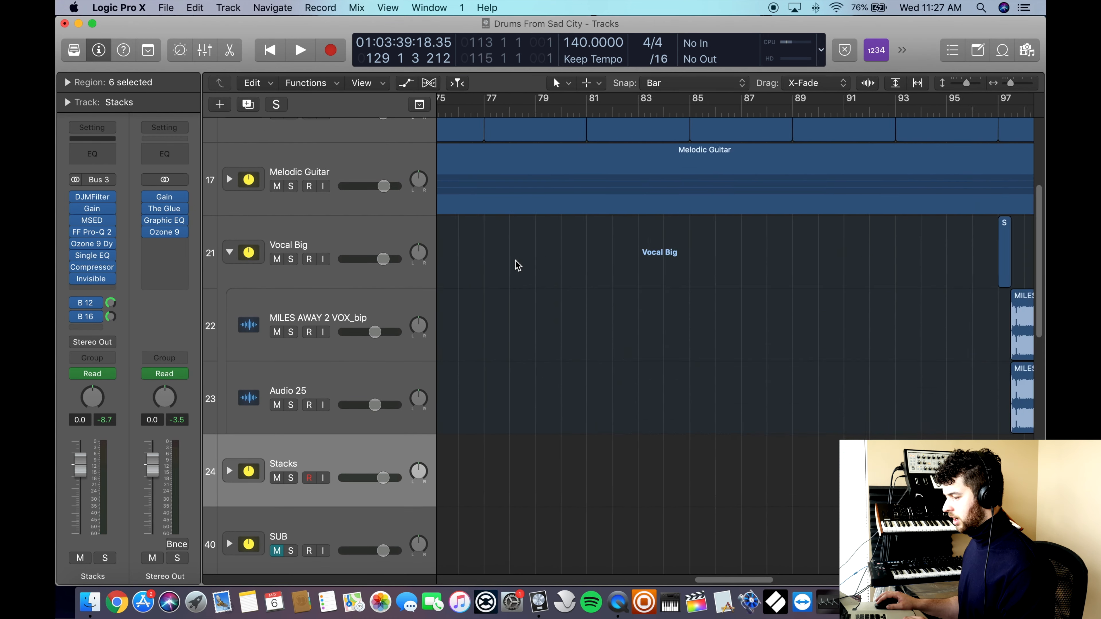
Step: Solo the Vocal Big stack and play it from bar 50 to bar 51
{"action": "left_click", "coordinate": [630, 112]}
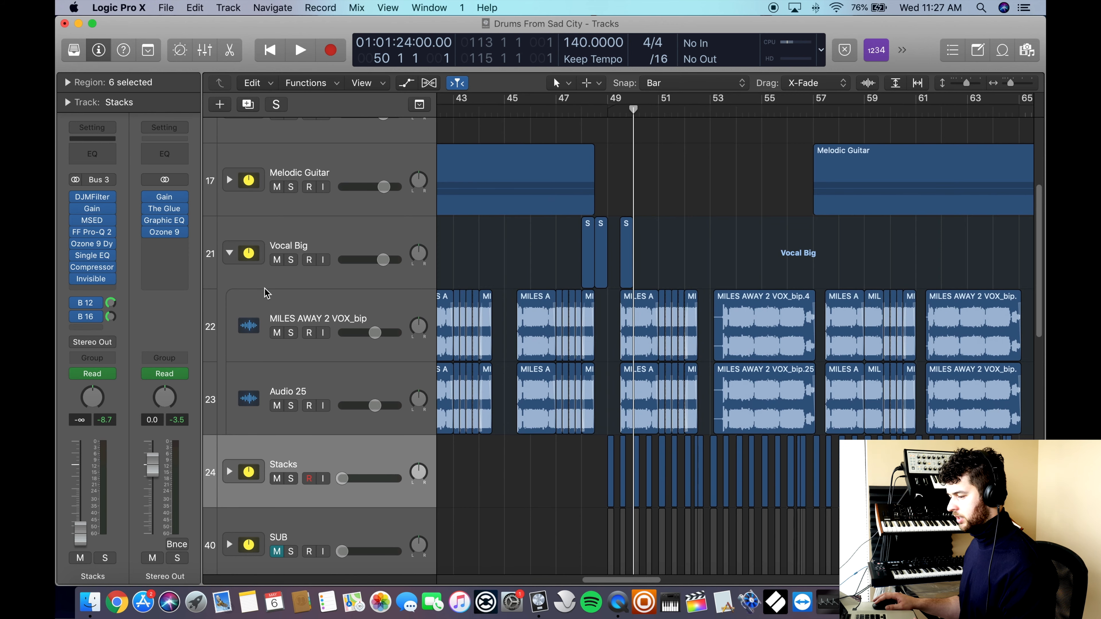
{"action": "left_click", "coordinate": [293, 260]}
{"action": "key", "text": "space"}
{"action": "scroll", "coordinate": [480, 297], "scroll_direction": "up", "scroll_amount": 5}
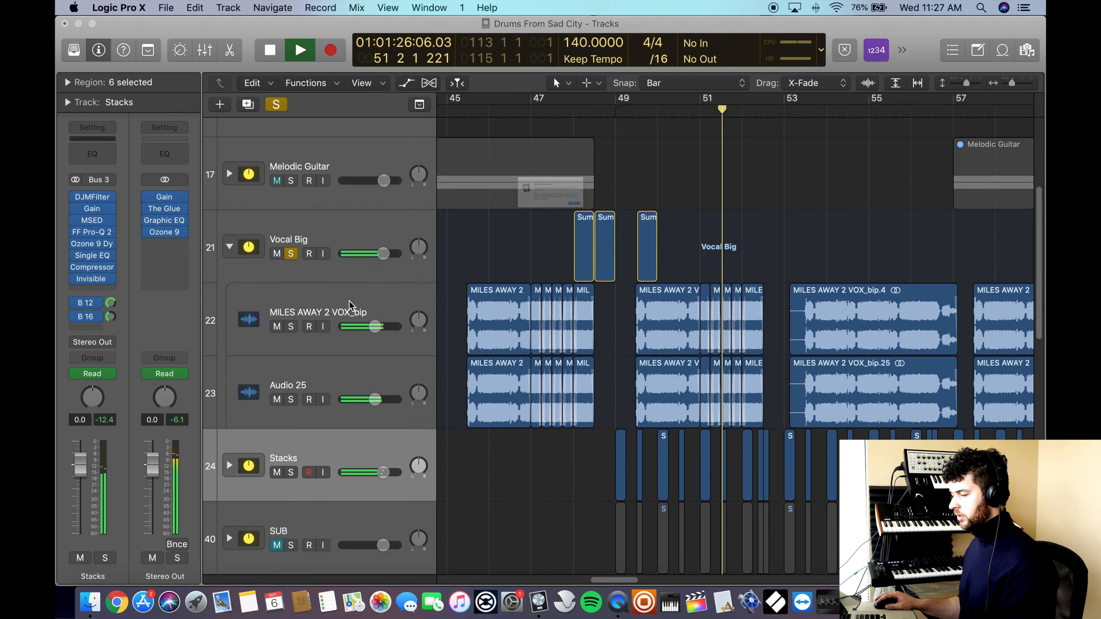
Step: Bypass all plug-ins on Vocal Big and on its MILES AWAY 2 VOX_bip and Audio 25 tracks
{"action": "left_click", "coordinate": [652, 239]}
{"action": "left_click", "coordinate": [347, 288]}
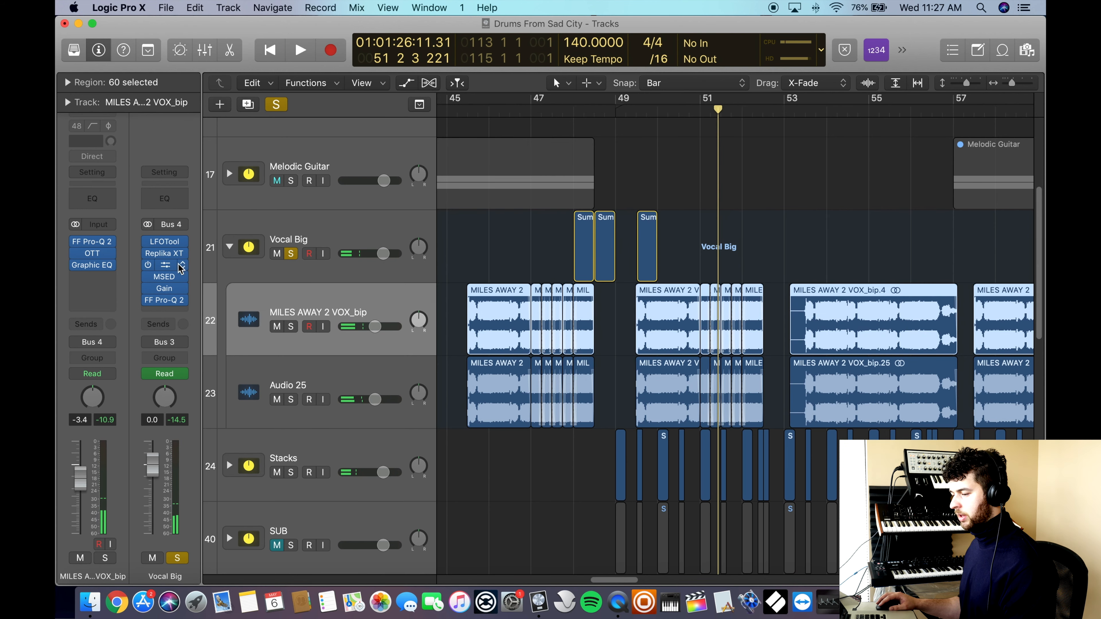
{"action": "left_click", "coordinate": [149, 241], "text": "alt"}
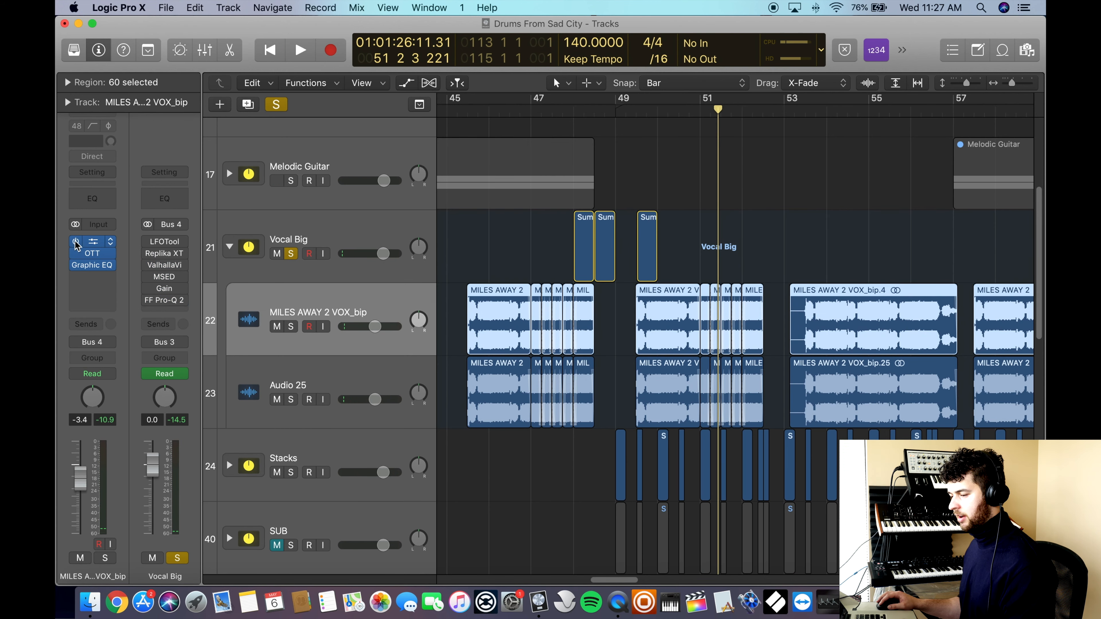
{"action": "left_click", "coordinate": [380, 372]}
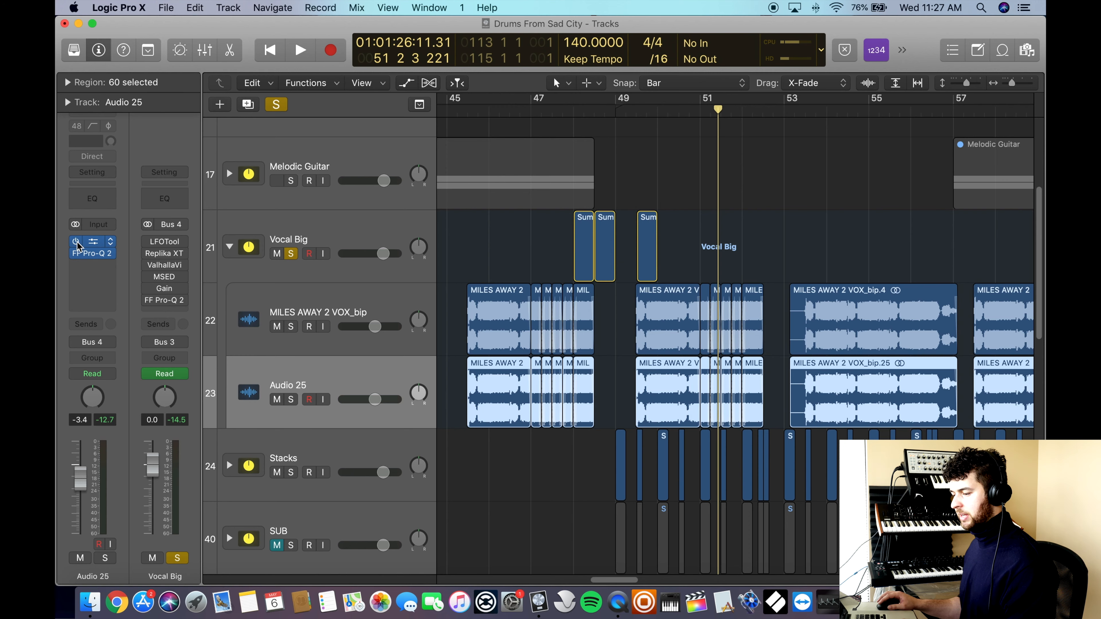
Step: Play the dry Vocal Big stack from the start of the vocal phrase in bar 49 to bar 51
{"action": "left_click", "coordinate": [637, 113]}
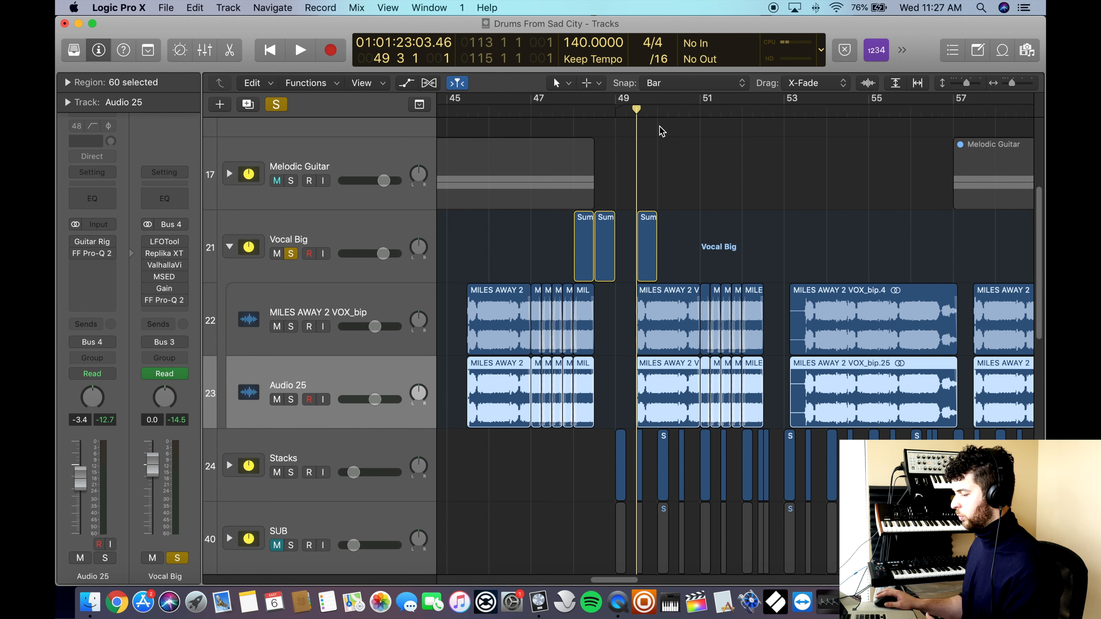
{"action": "key", "text": "super+Right"}
{"action": "key", "text": "space"}
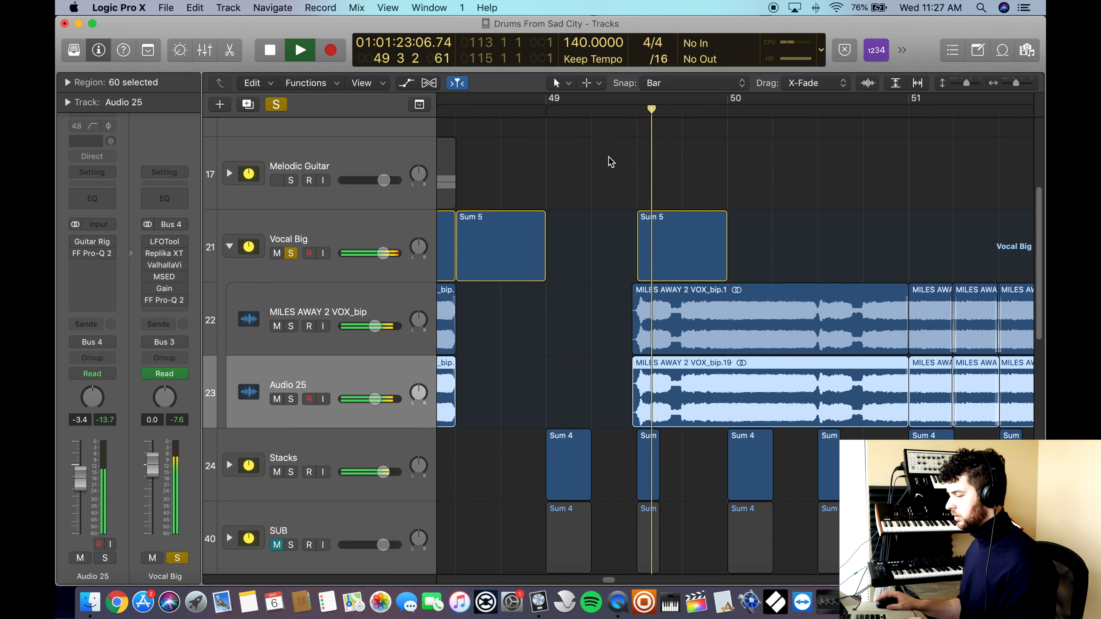
{"action": "key", "text": "super+Left"}
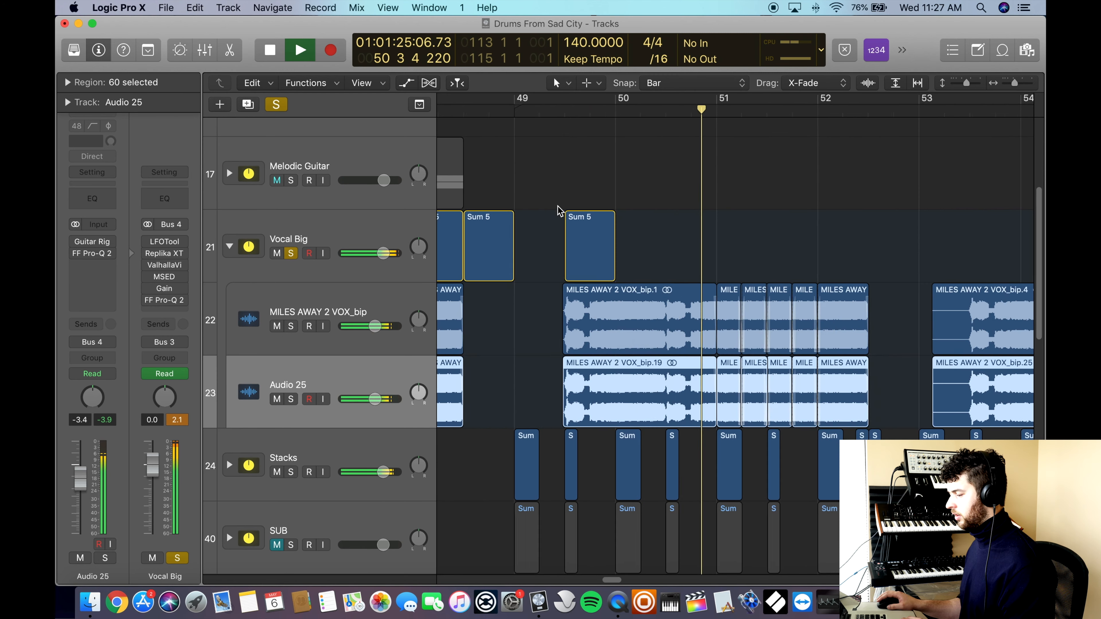
{"action": "key", "text": "space"}
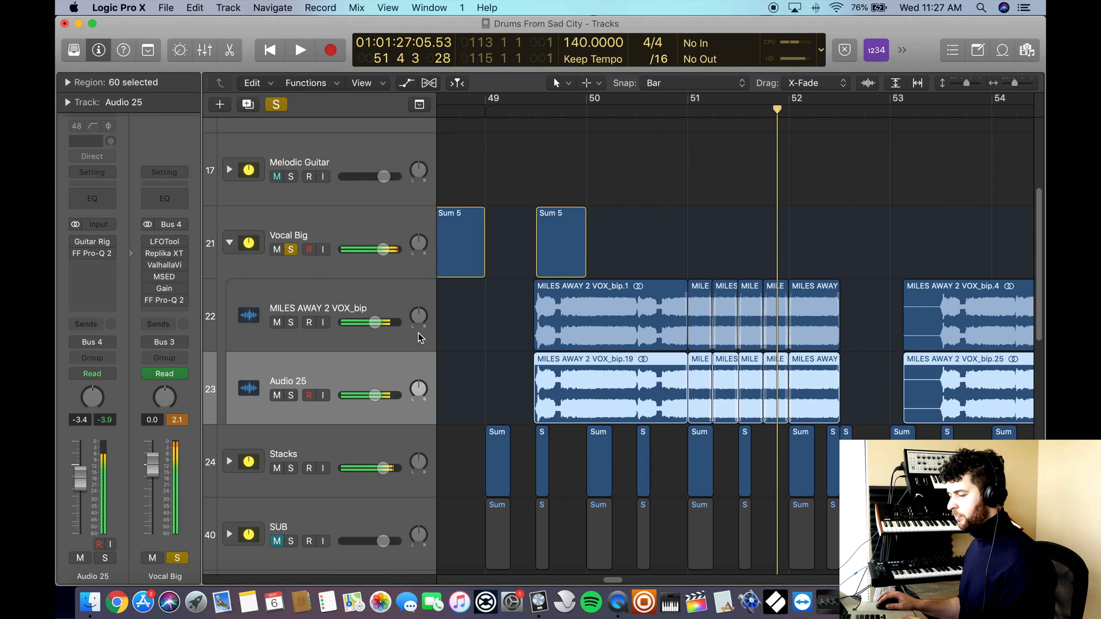
Step: Re-enable FF Pro-Q 2, OTT and Graphic EQ on MILES AWAY 2 VOX_bip and play it soloed from bar 49 to bar 51
{"action": "left_click", "coordinate": [262, 325]}
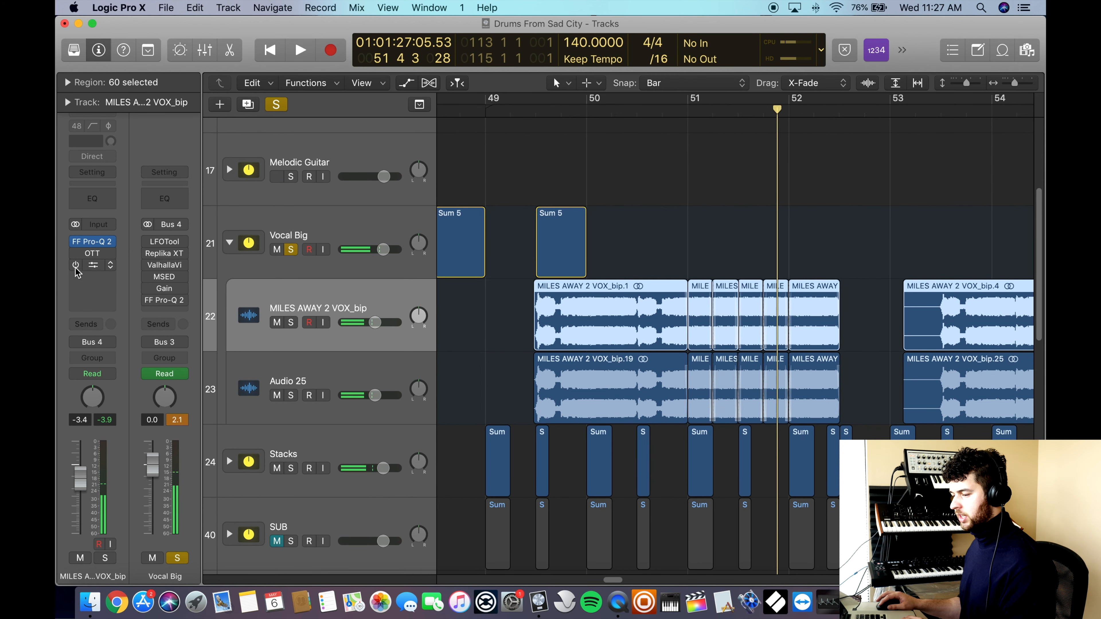
{"action": "left_click", "coordinate": [290, 322]}
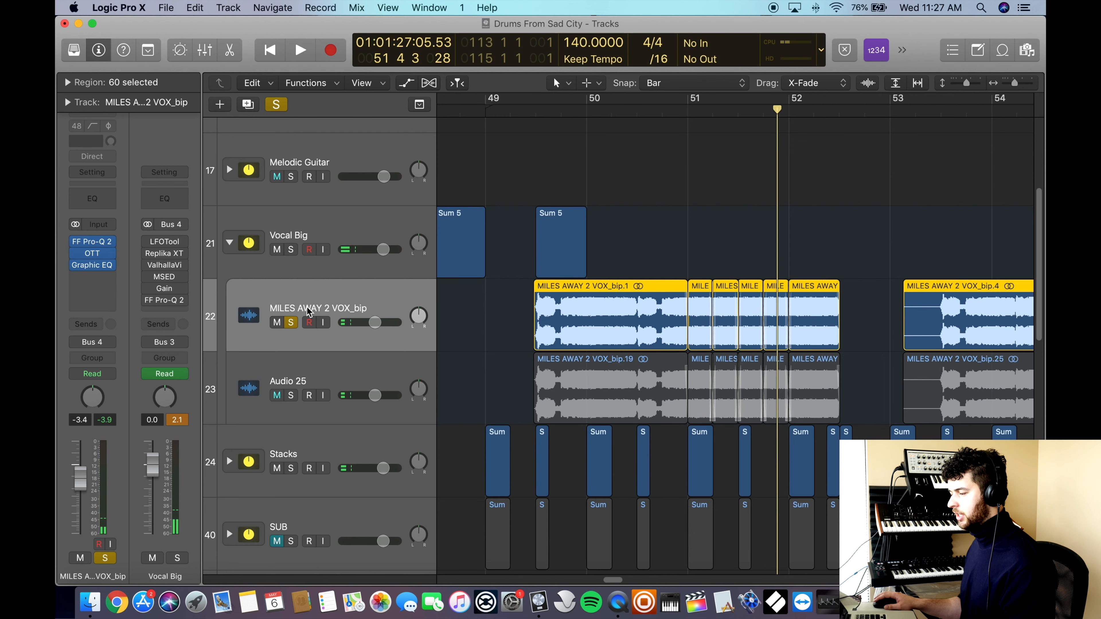
{"action": "left_click", "coordinate": [572, 111]}
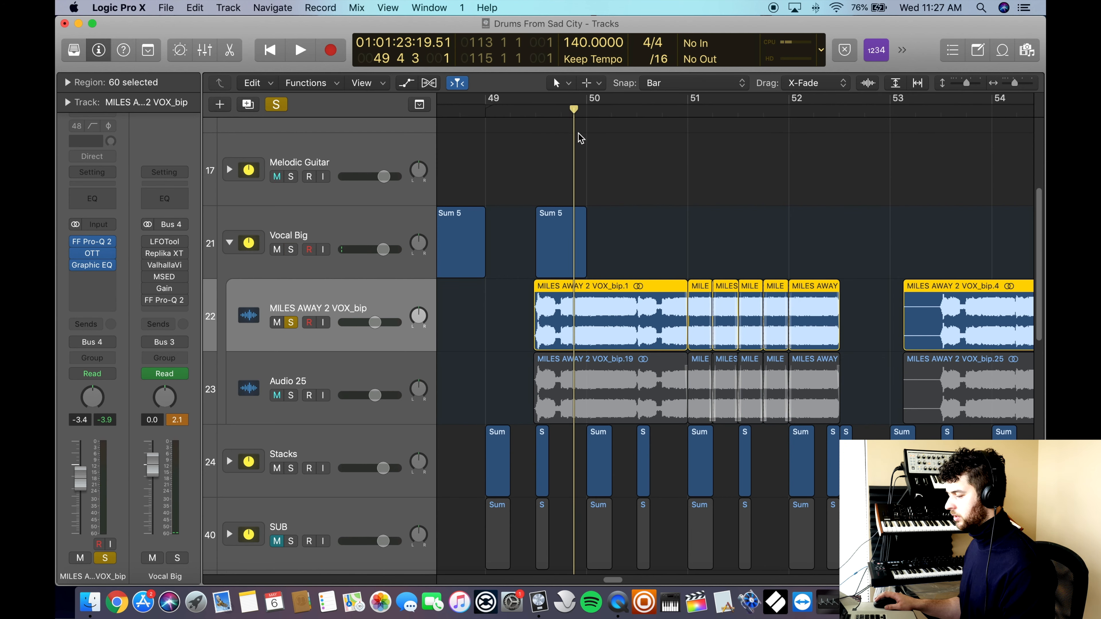
{"action": "key", "text": "space"}
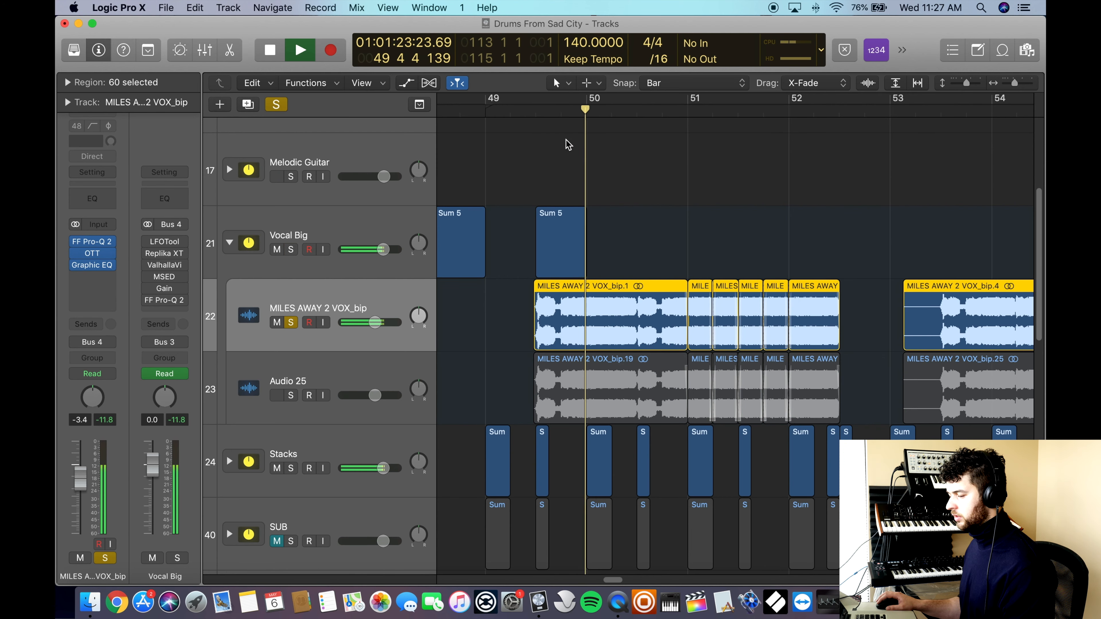
{"action": "key", "text": "space"}
Step: Re-enable Guitar Rig and FF Pro-Q 2 on Audio 25 and play it soloed from bar 49 to bar 50
{"action": "left_click", "coordinate": [302, 369]}
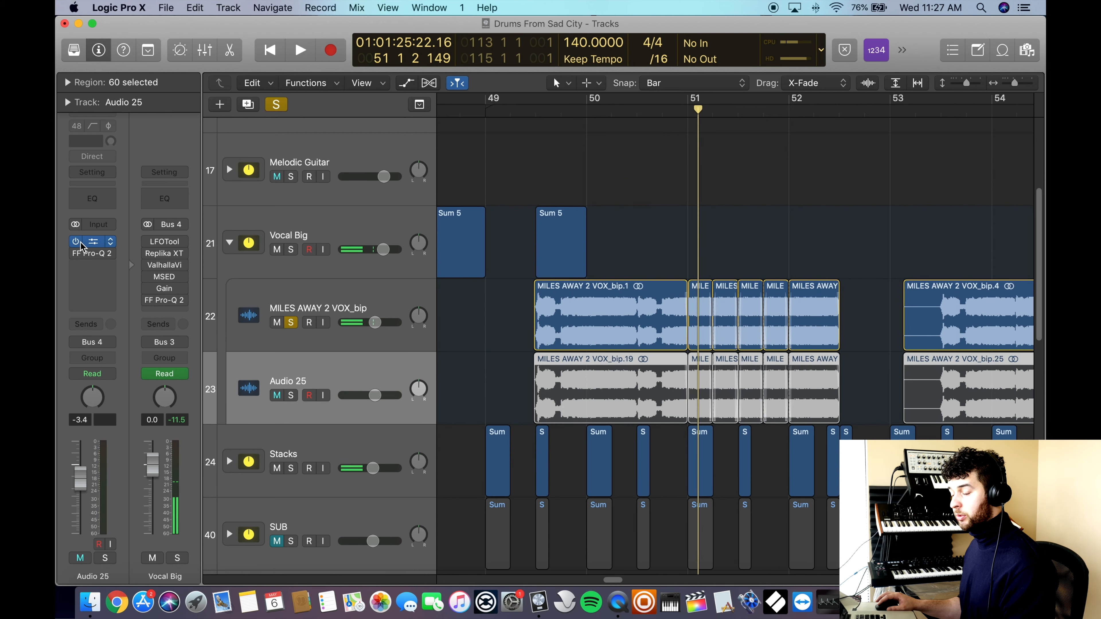
{"action": "left_click", "coordinate": [537, 110]}
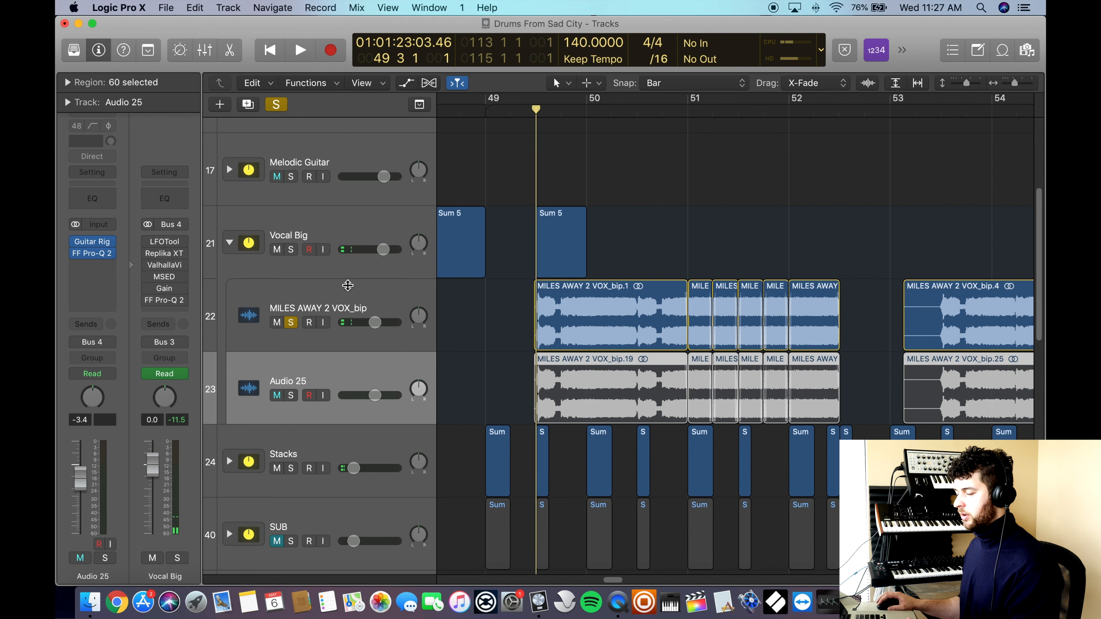
{"action": "left_click", "coordinate": [291, 395]}
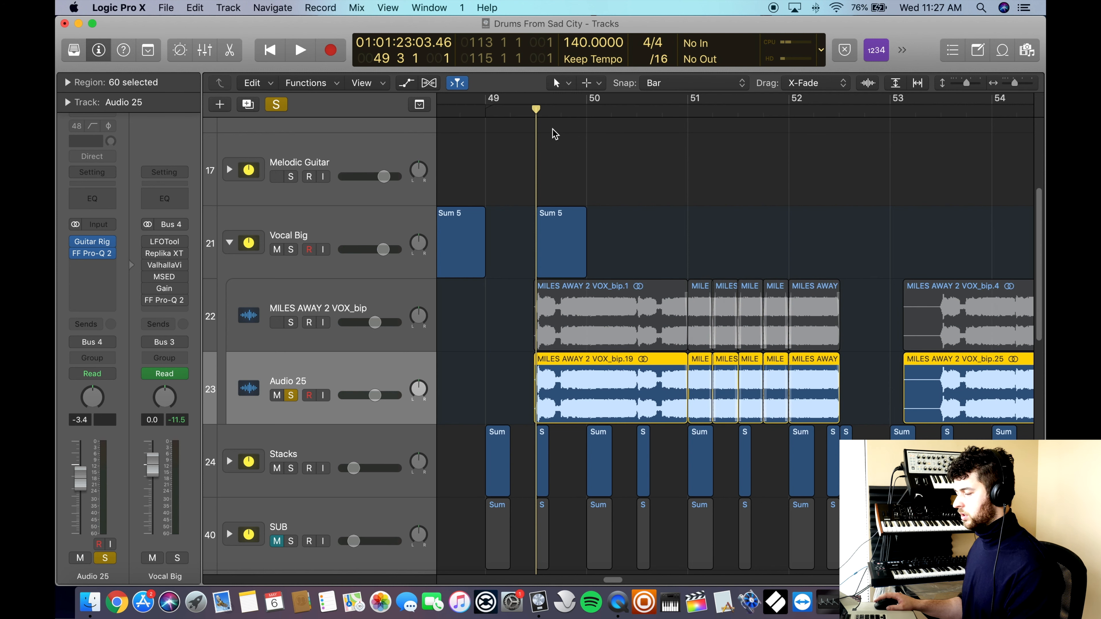
{"action": "key", "text": "space"}
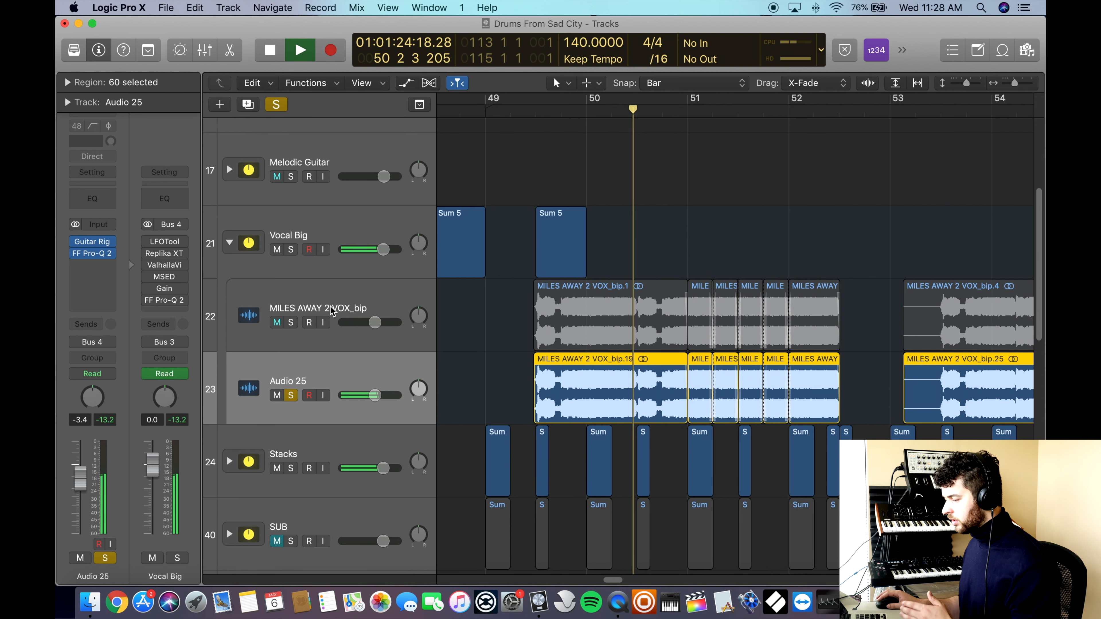
{"action": "key", "text": "space"}
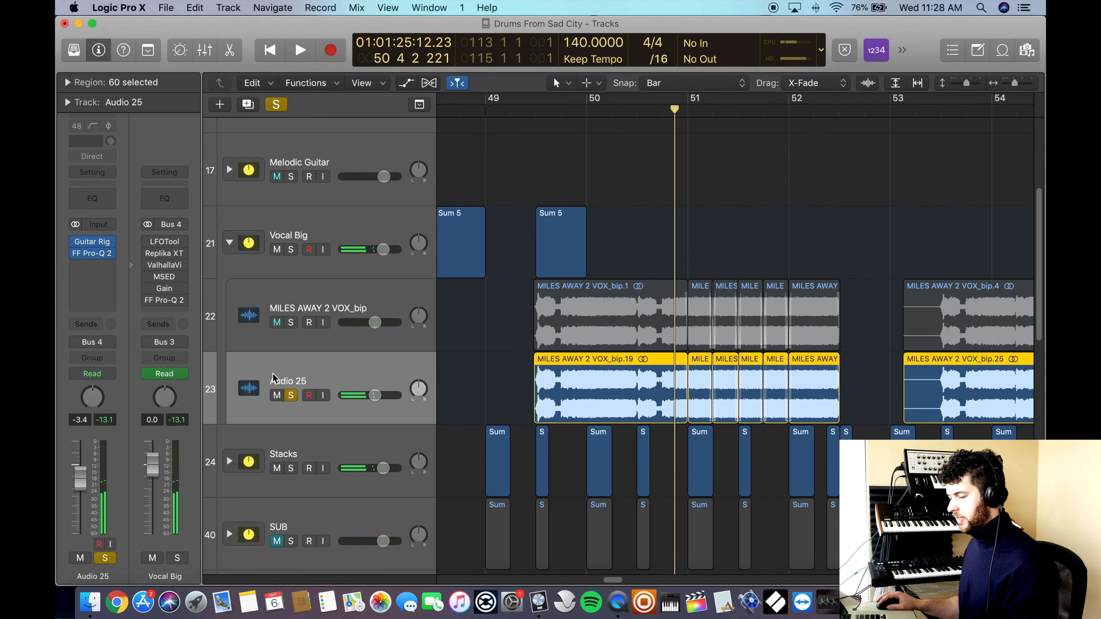
Step: Re-enable LFOTool, Replika XT and ValhallaVi on Vocal Big and play both soloed vocal layers from the phrase start in bar 49 to bar 51
{"action": "left_click", "coordinate": [290, 322]}
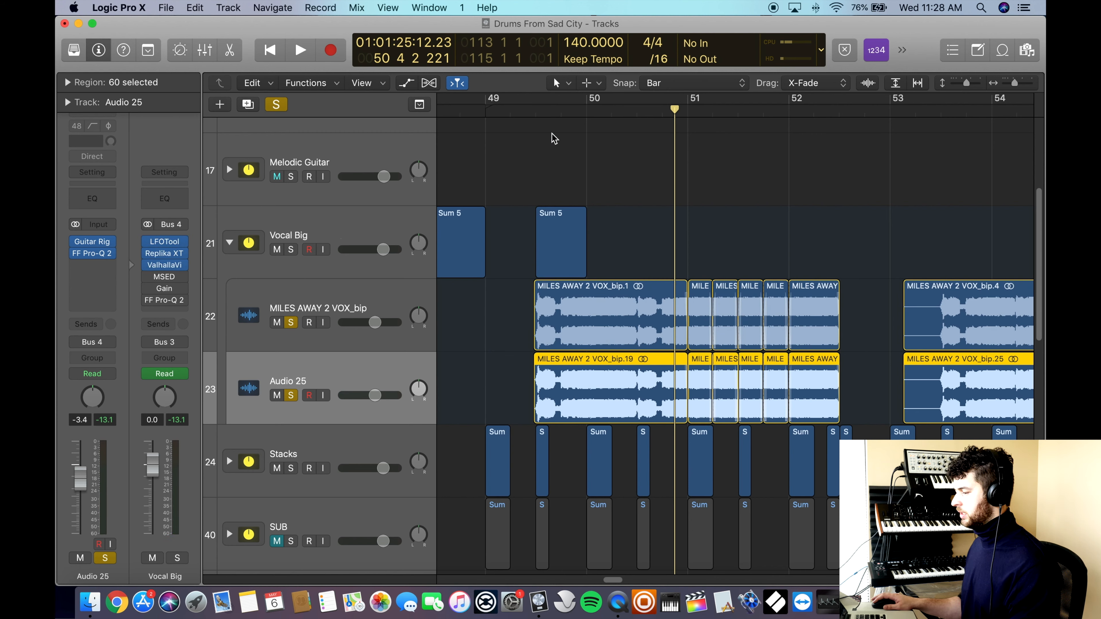
{"action": "left_click", "coordinate": [544, 115]}
{"action": "key", "text": "space"}
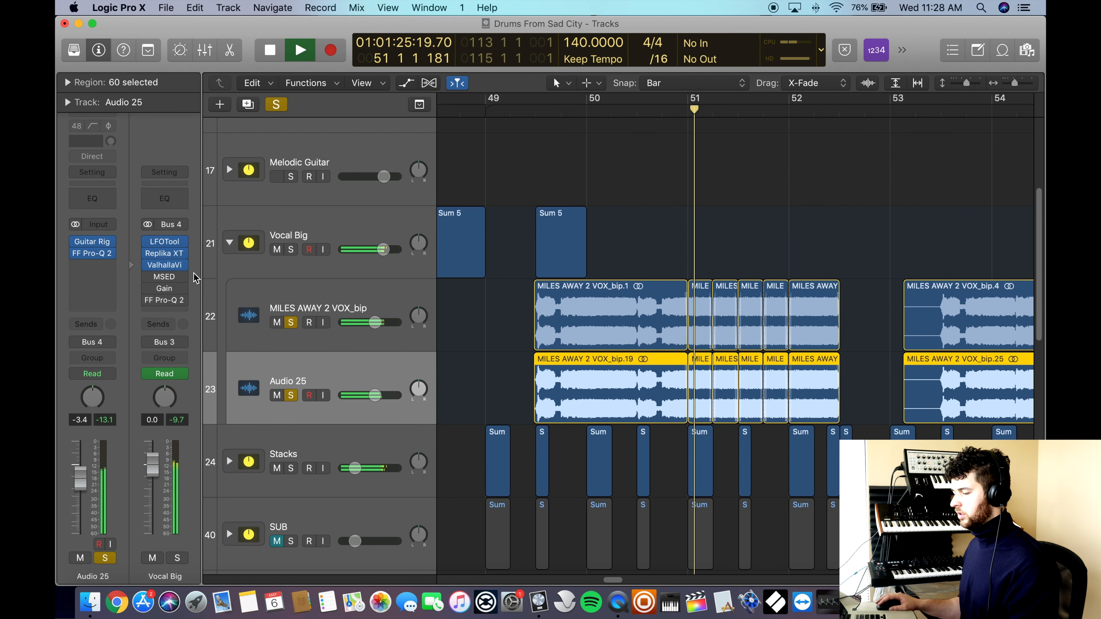
{"action": "key", "text": "space"}
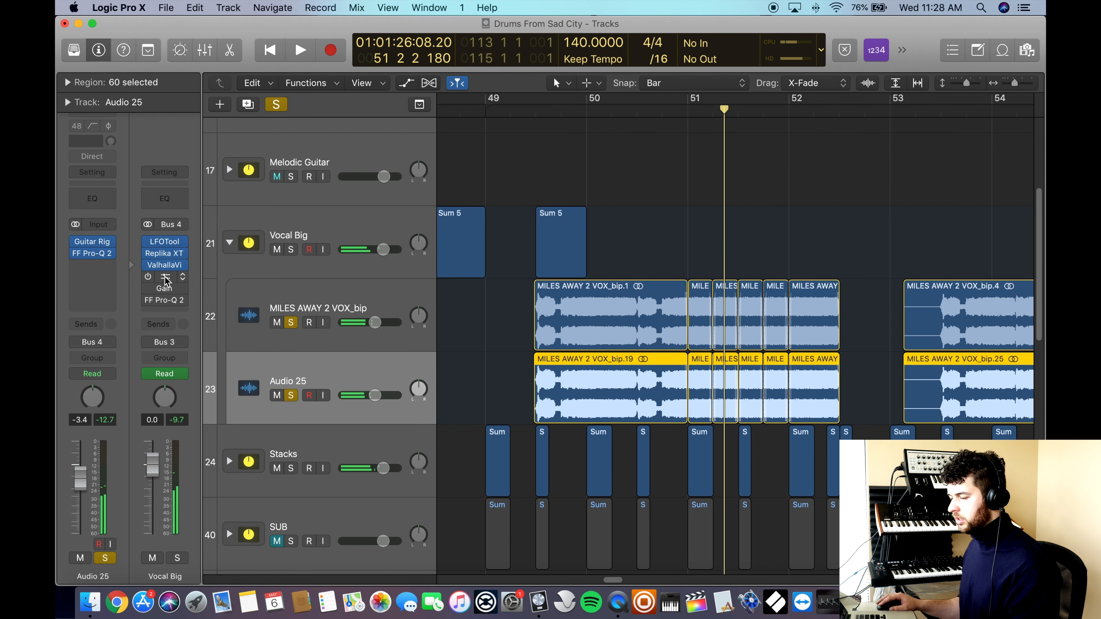
Step: Re-enable MSED, Gain and FF Pro-Q 2 on Vocal Big, inspecting the MSED and FF Pro-Q 2 settings
{"action": "left_click", "coordinate": [168, 280]}
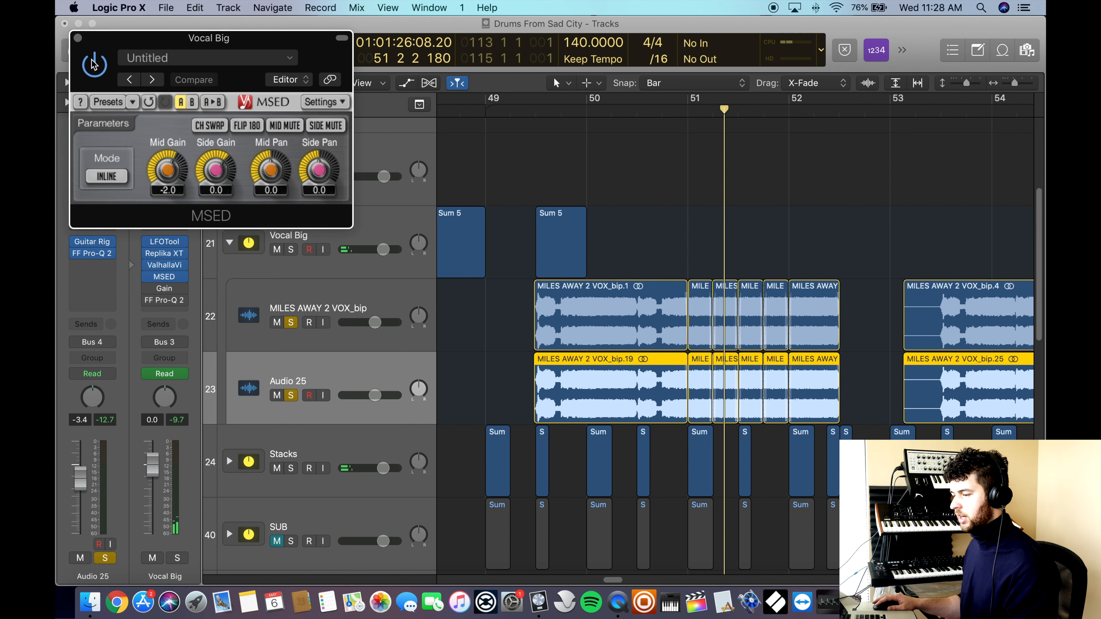
{"action": "left_click", "coordinate": [77, 38]}
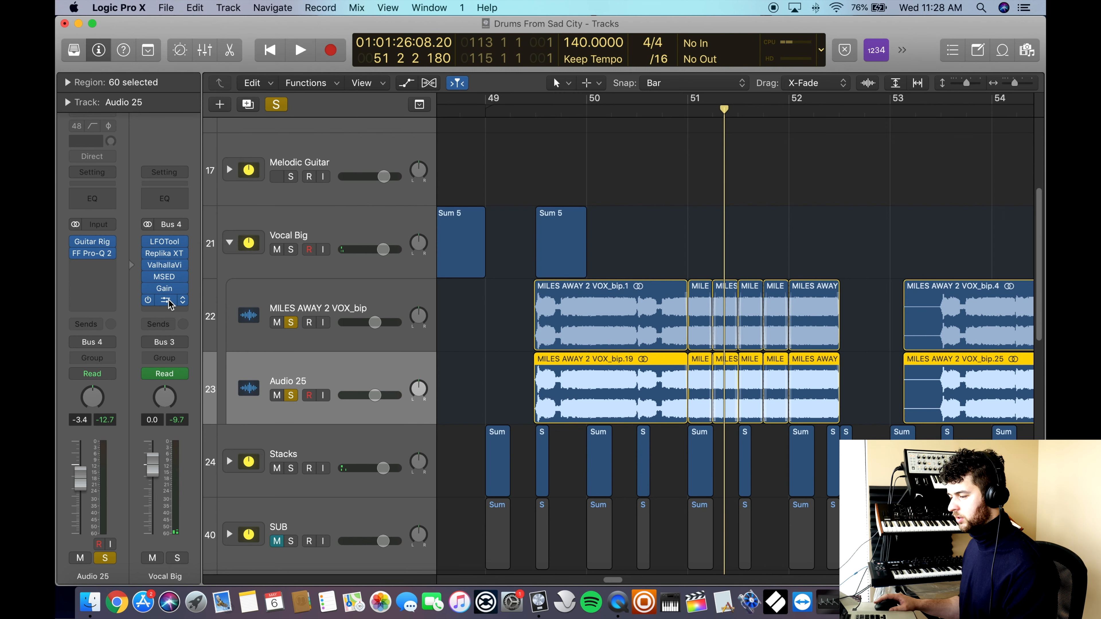
{"action": "left_click", "coordinate": [168, 302]}
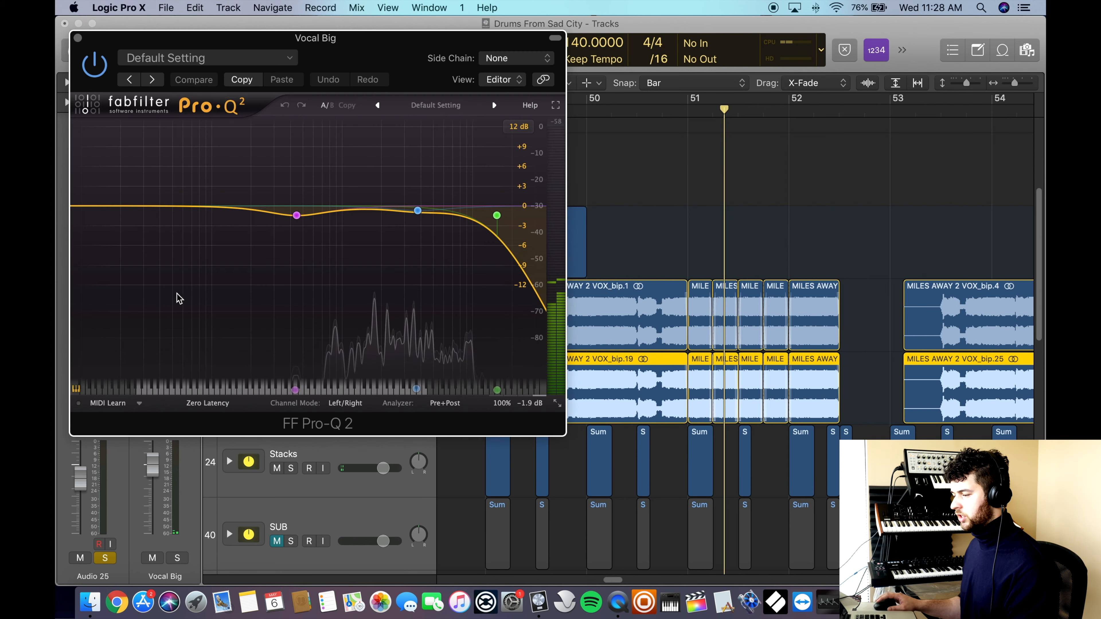
{"action": "left_click", "coordinate": [77, 39]}
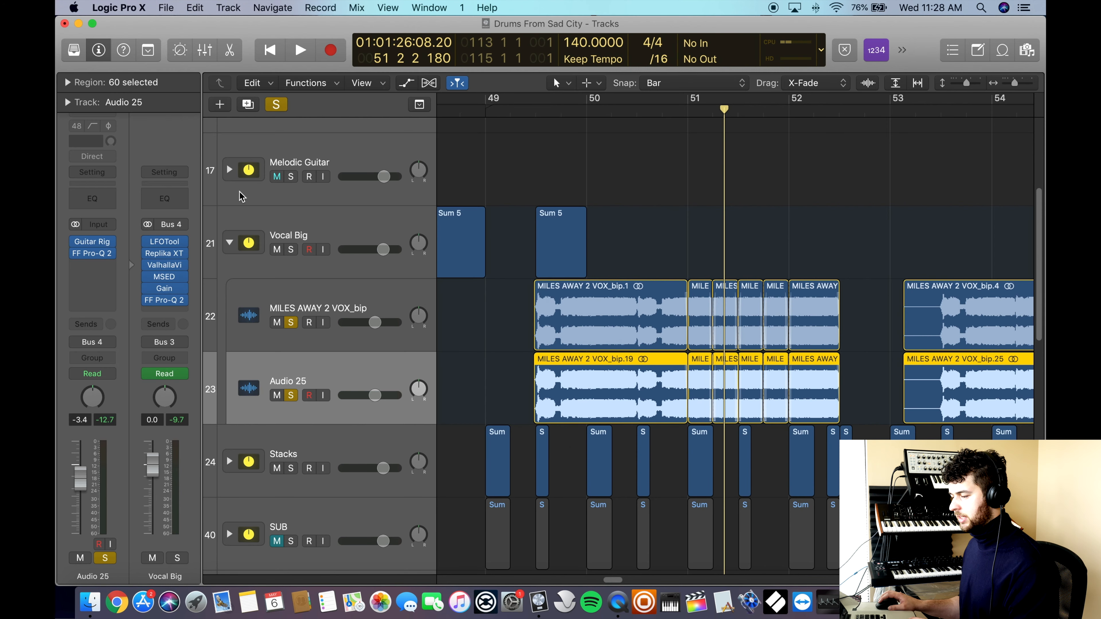
Step: Clear all solos and switch the expanded track stack from Vocal Big to Main Chops
{"action": "left_click", "coordinate": [284, 105]}
{"action": "left_click", "coordinate": [230, 243]}
{"action": "scroll", "coordinate": [243, 230], "scroll_direction": "down", "scroll_amount": 15}
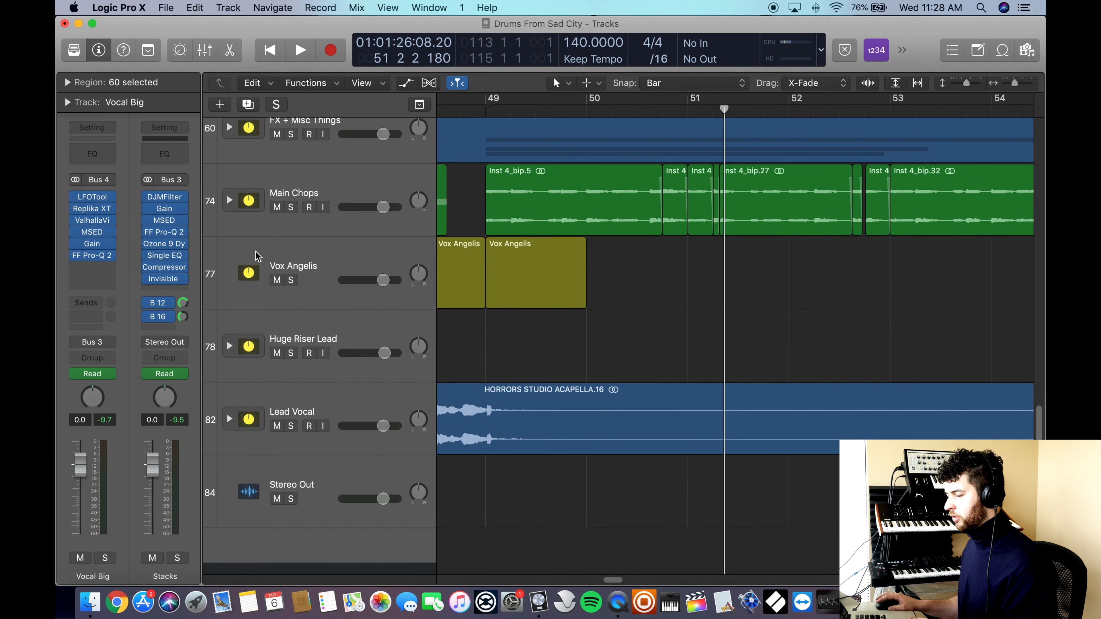
{"action": "left_click", "coordinate": [230, 212]}
{"action": "key", "text": "super+Left"}
{"action": "key", "text": "super+Left"}
{"action": "key", "text": "super+Left"}
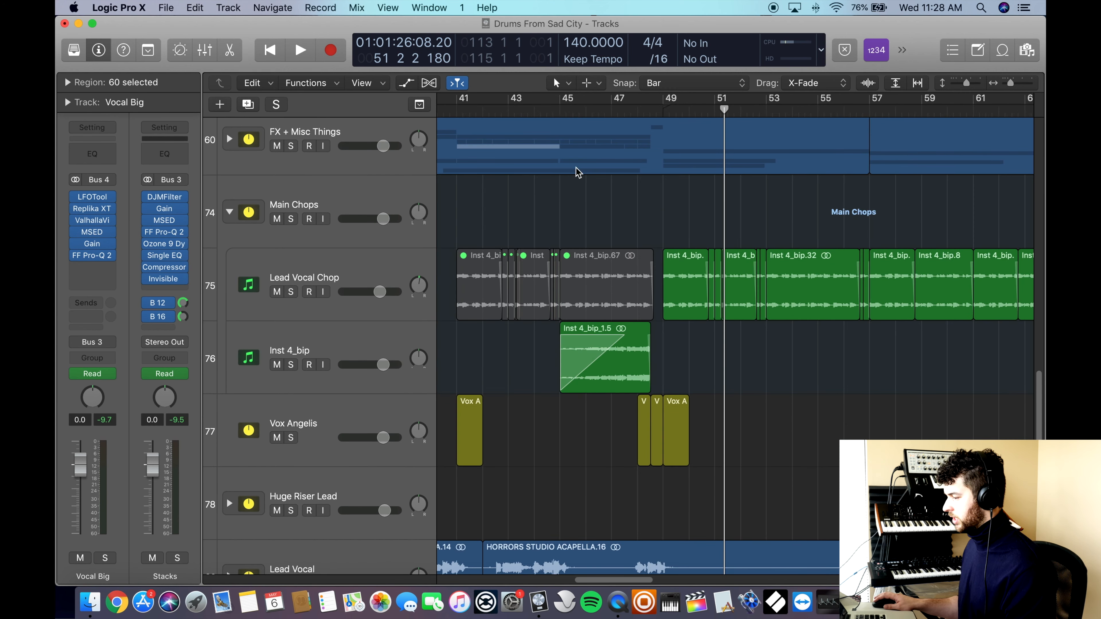
Step: Solo the Main Chops stack and play it from bar 49 to bar 50
{"action": "left_click", "coordinate": [665, 103]}
{"action": "left_click", "coordinate": [290, 219]}
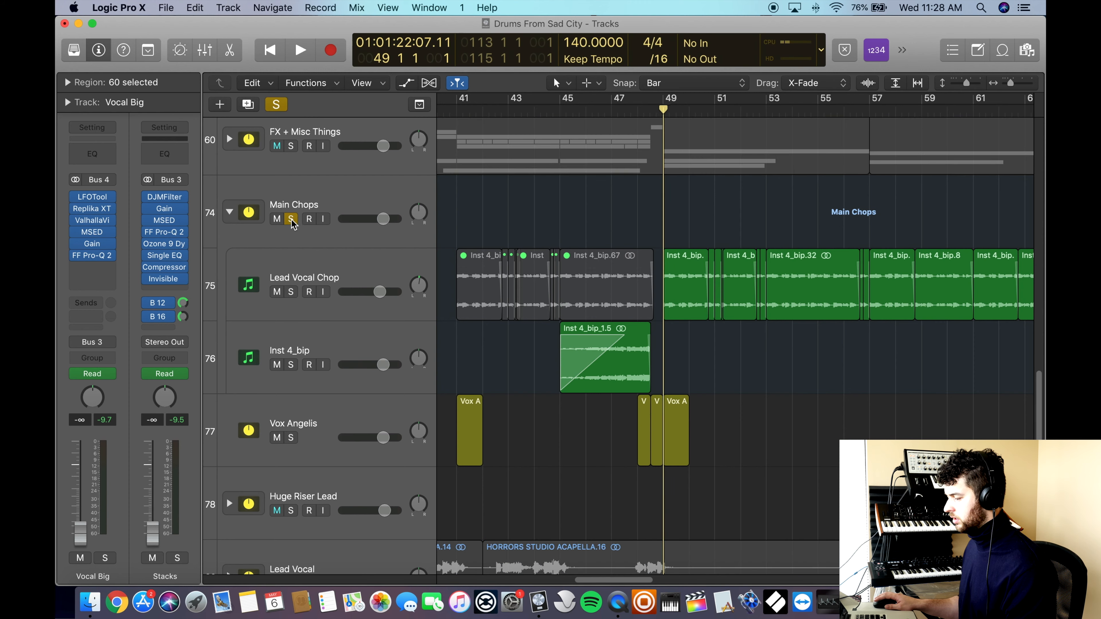
{"action": "key", "text": "space"}
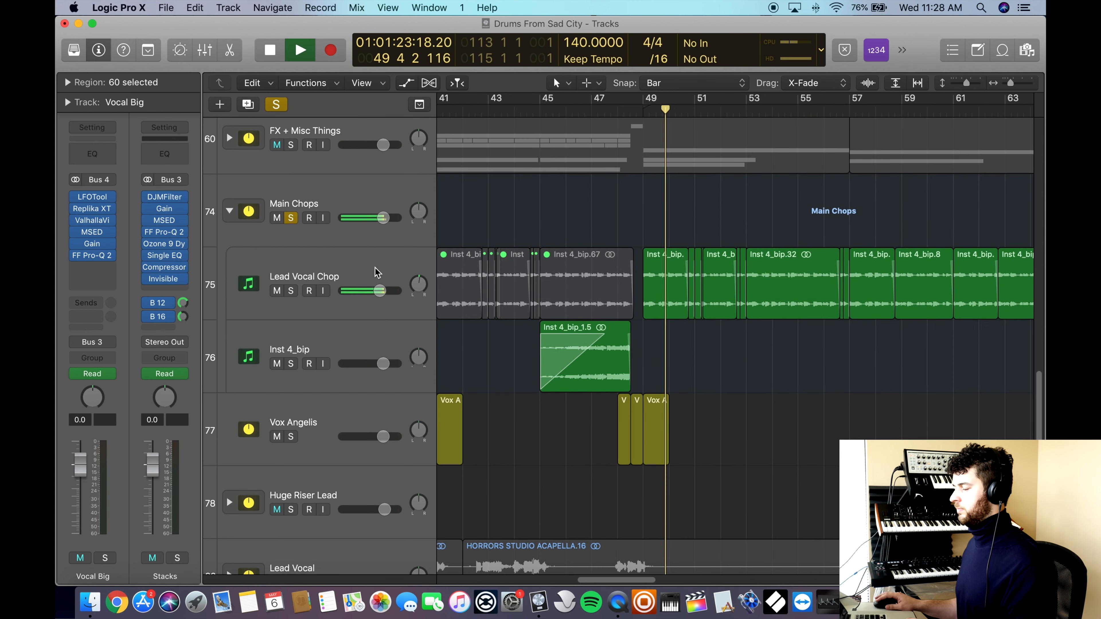
{"action": "key", "text": "space"}
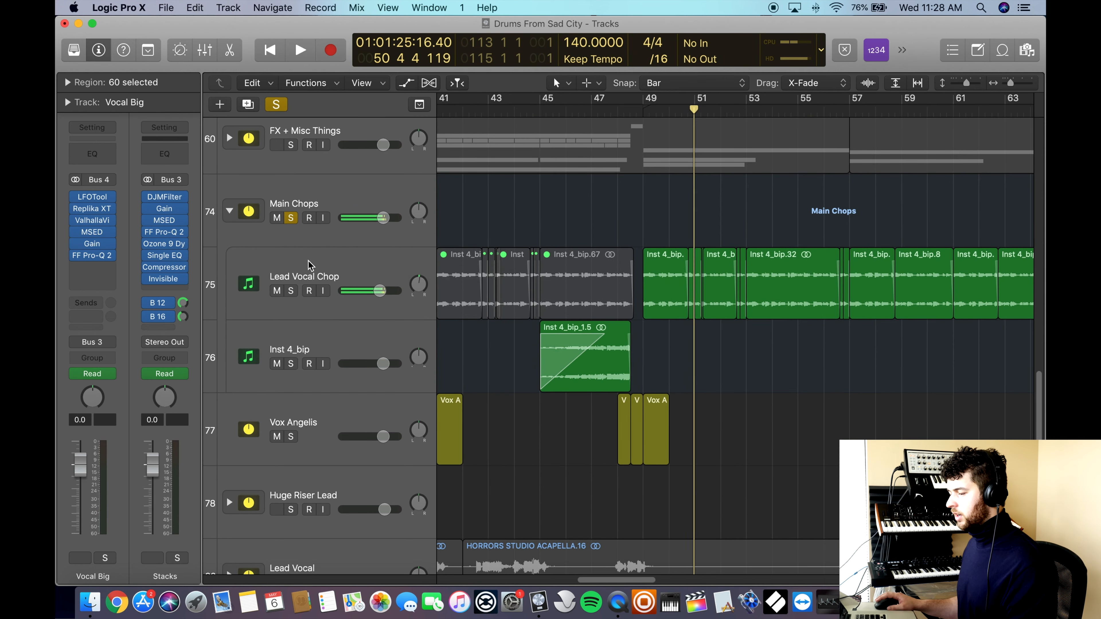
Step: Bypass all plug-ins and both sends on Lead Vocal Chop and play it dry from bar 49 to bar 50
{"action": "left_click", "coordinate": [323, 267]}
{"action": "left_click_drag", "start_coordinate": [74, 174], "coordinate": [78, 284]}
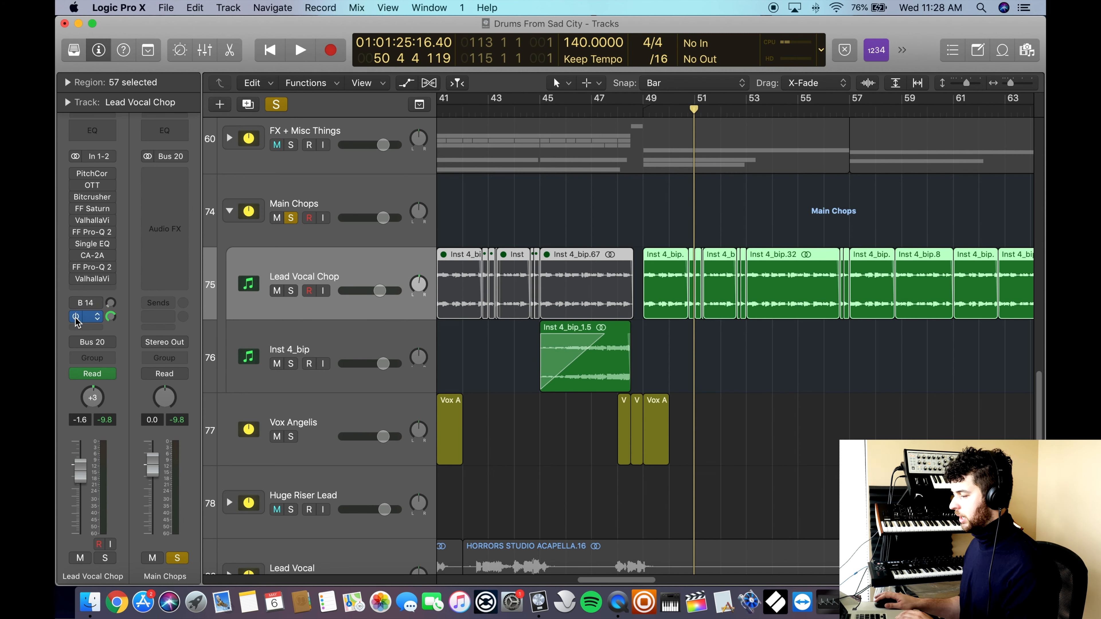
{"action": "left_click", "coordinate": [644, 114]}
{"action": "key", "text": "space"}
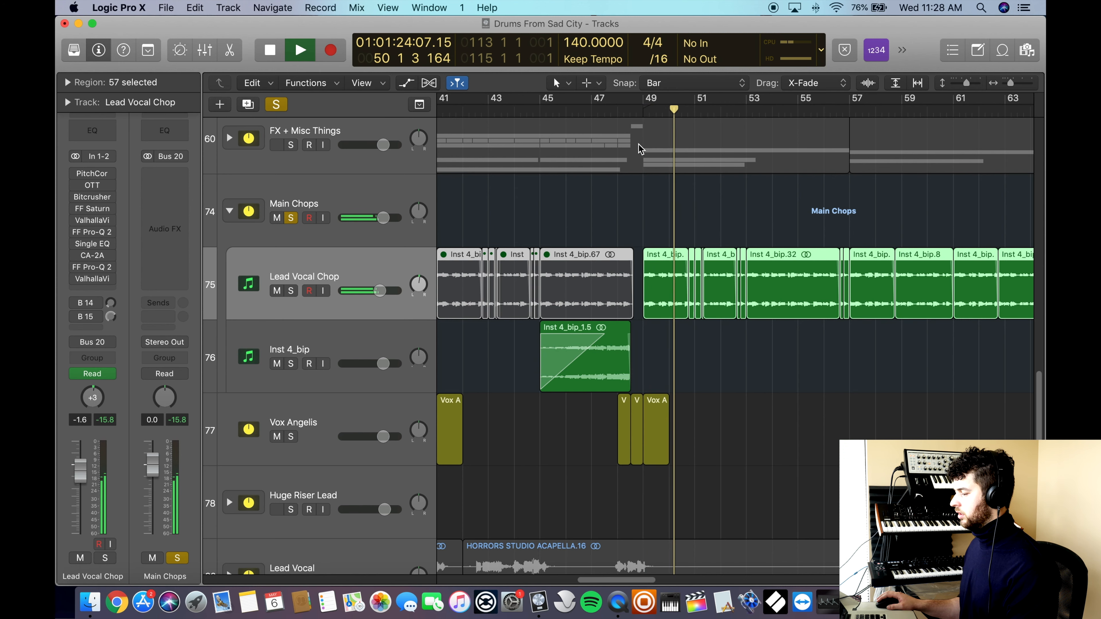
{"action": "key", "text": "space"}
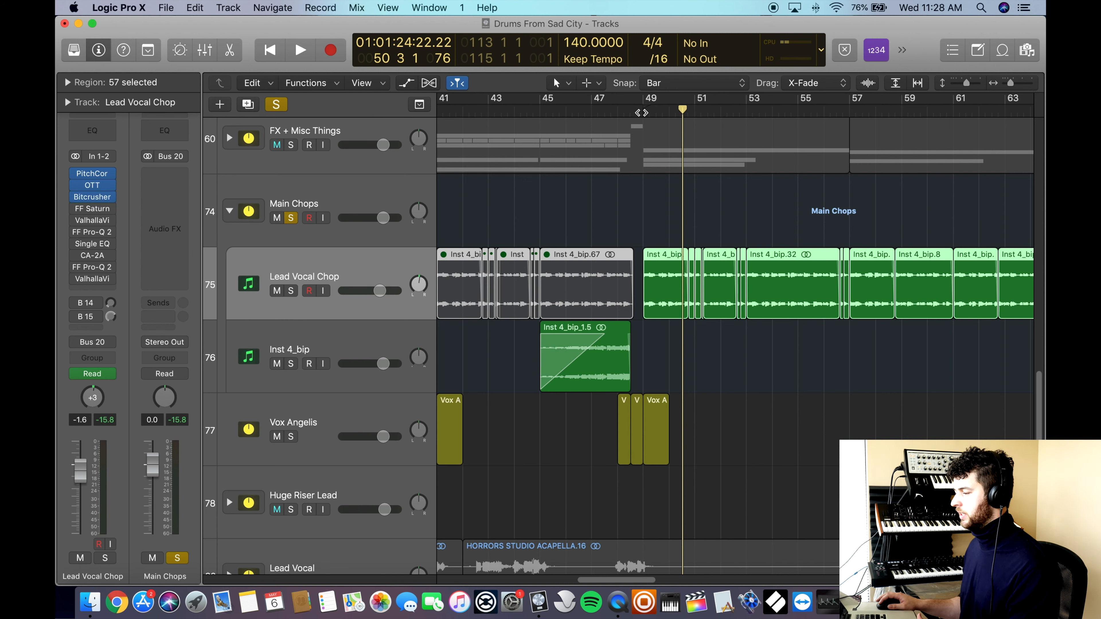
Step: Re-enable PitchCor, OTT and Bitcrusher on Lead Vocal Chop and play it from bar 49 to bar 50
{"action": "left_click", "coordinate": [643, 112]}
{"action": "key", "text": "space"}
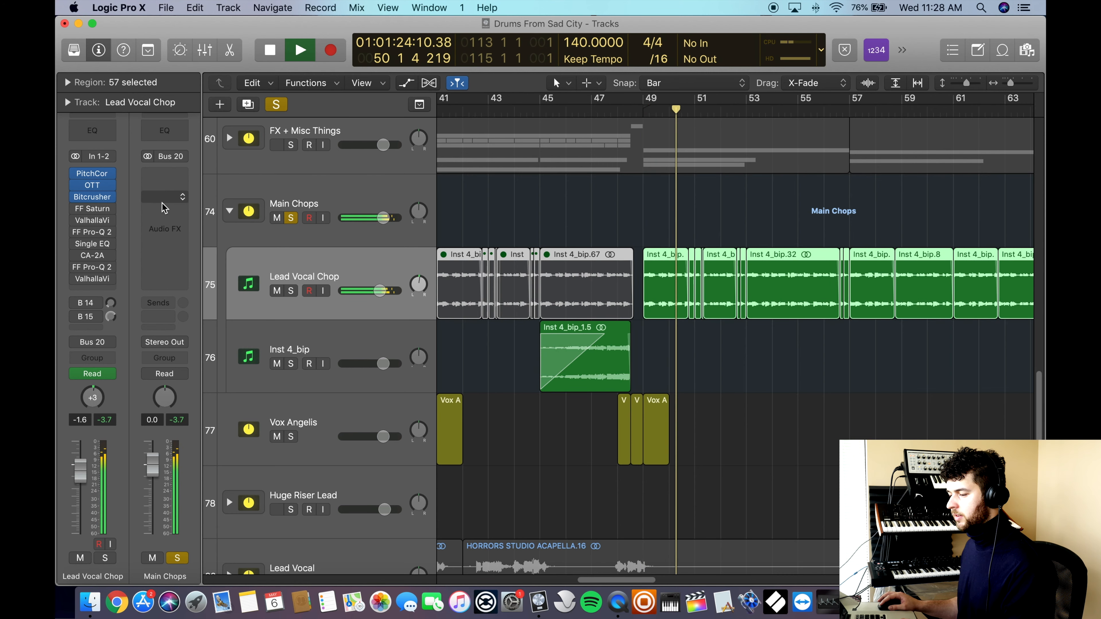
{"action": "mouse_move", "coordinate": [83, 202]}
{"action": "key", "text": "space"}
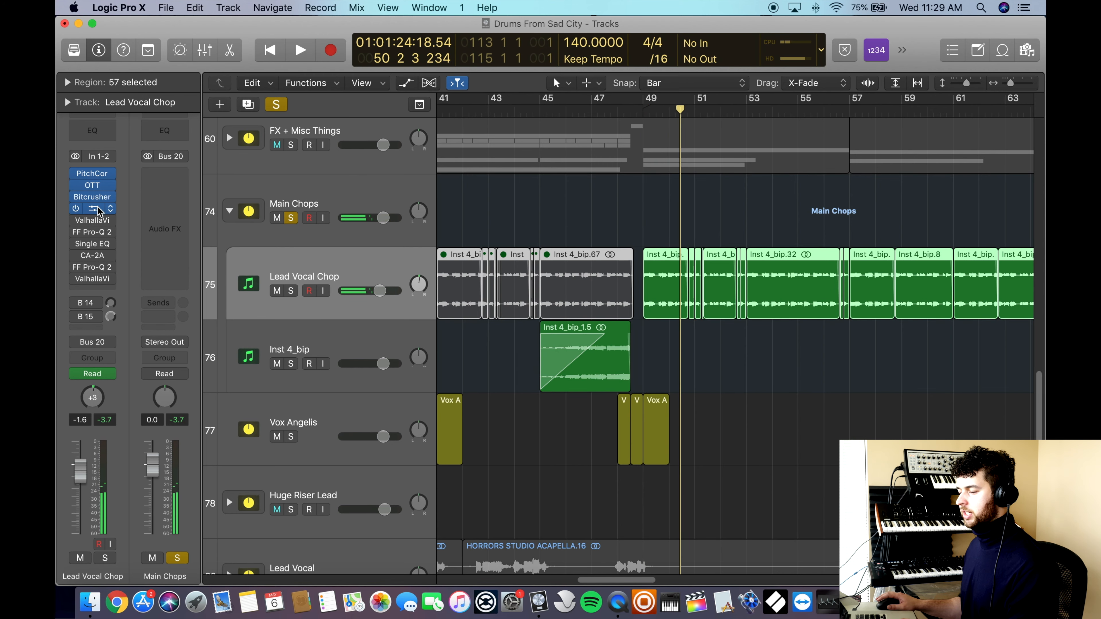
Step: Re-enable FF Saturn on Lead Vocal Chop, view its settings and play the track from bar 49 to bar 50
{"action": "left_click", "coordinate": [98, 211]}
{"action": "key", "text": "super+w"}
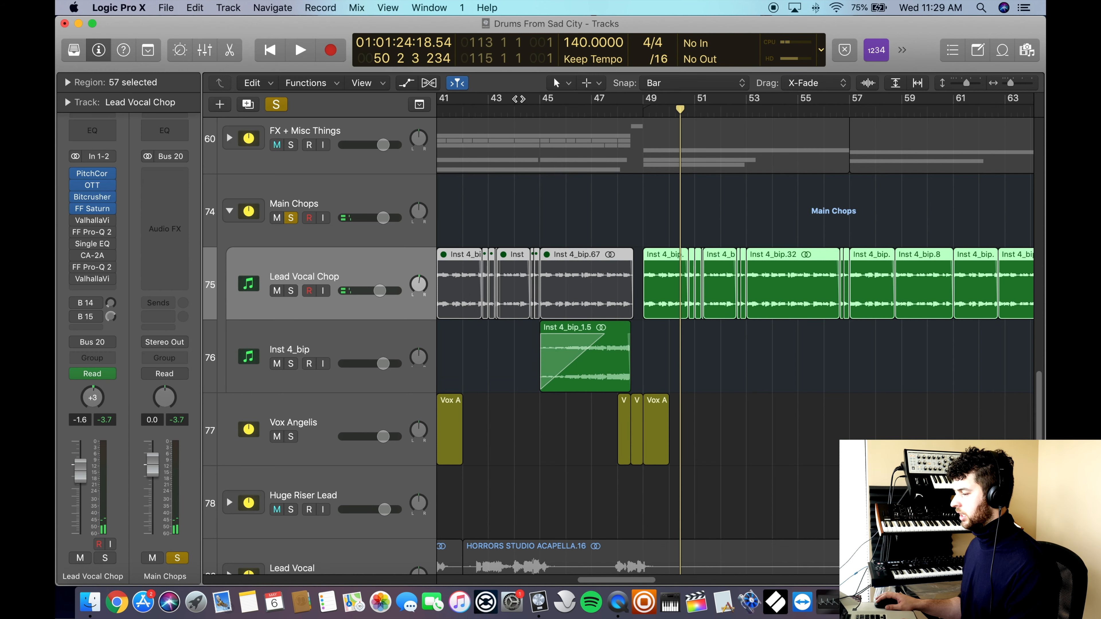
{"action": "left_click", "coordinate": [643, 109]}
{"action": "key", "text": "space"}
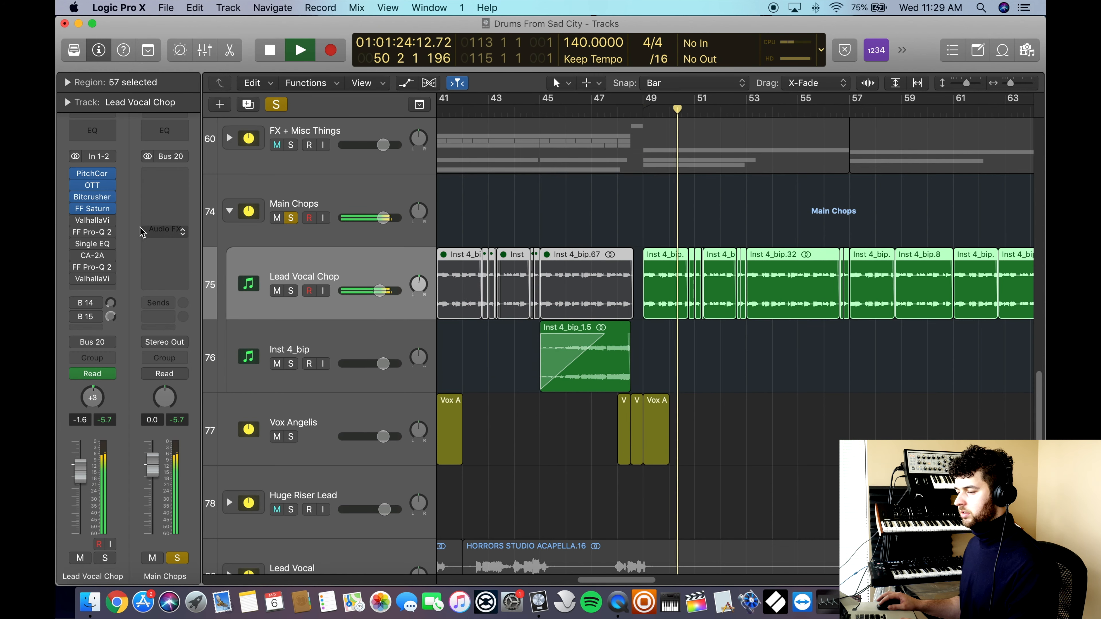
{"action": "key", "text": "space"}
Step: Re-enable the ValhallaVi after FF Saturn on Lead Vocal Chop and play the track from bar 49
{"action": "left_click", "coordinate": [75, 220]}
{"action": "left_click", "coordinate": [643, 109]}
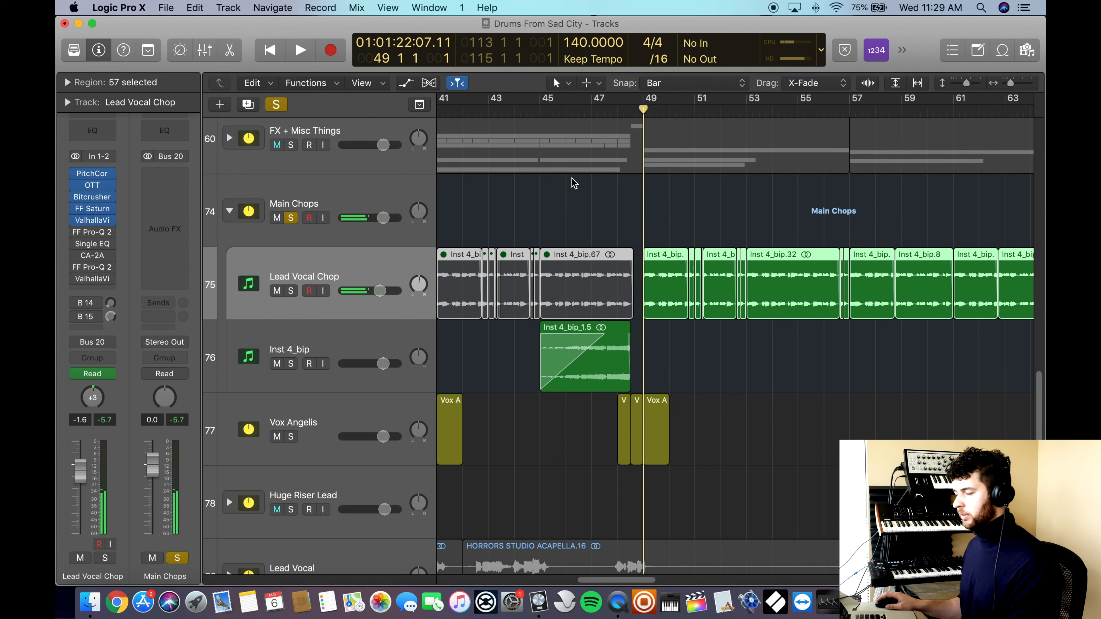
{"action": "key", "text": "space"}
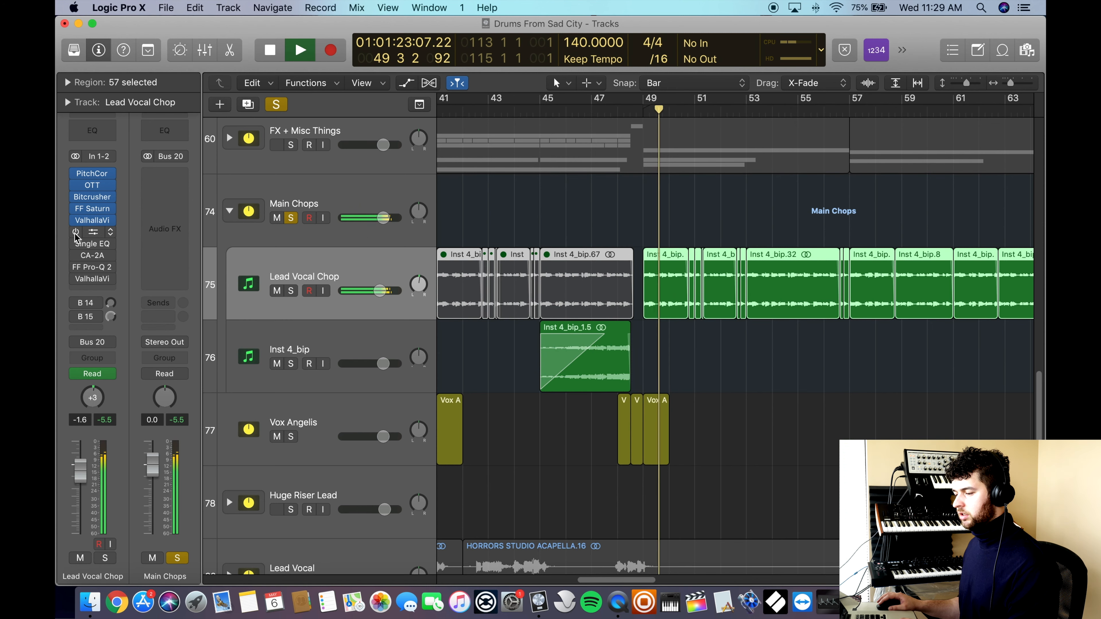
{"action": "key", "text": "space"}
Step: Re-enable both FF Pro-Q 2 EQs, Single EQ, CA-2A and the last ValhallaVi on Lead Vocal Chop and play from bar 49
{"action": "left_click", "coordinate": [75, 232]}
{"action": "left_click", "coordinate": [75, 244]}
{"action": "left_click", "coordinate": [75, 255]}
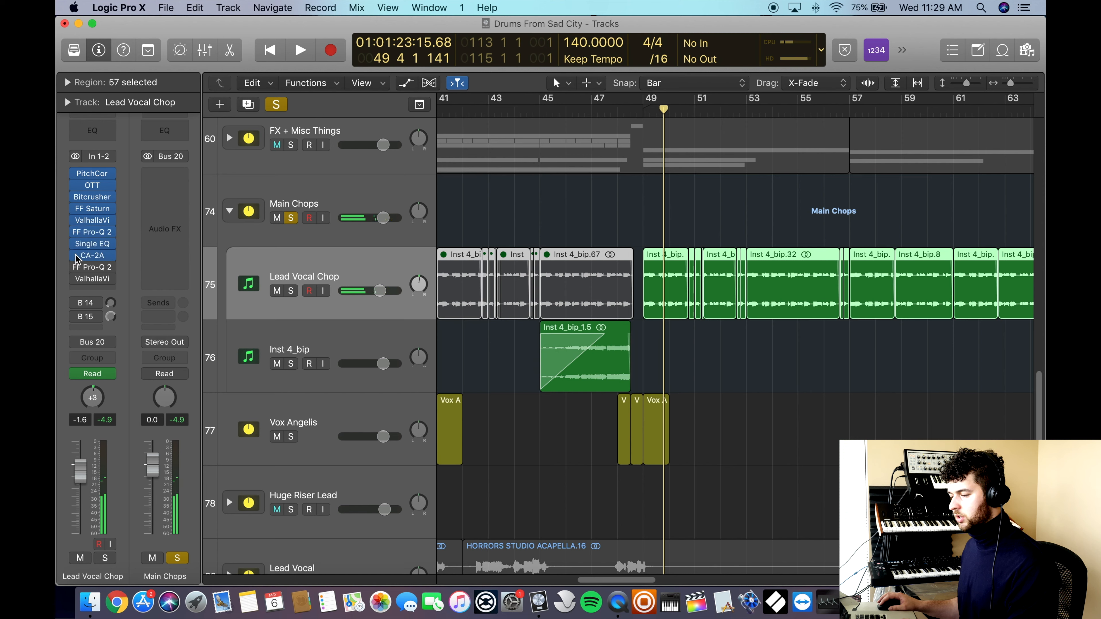
{"action": "left_click", "coordinate": [78, 277]}
{"action": "key", "text": "space"}
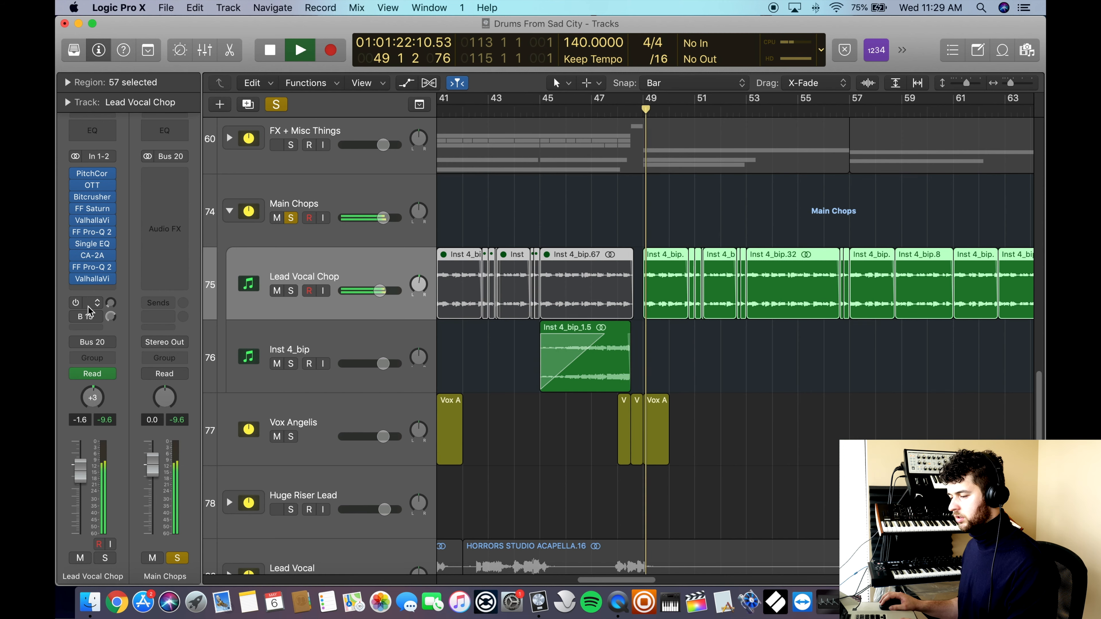
Step: Re-enable the Bus 14 and Bus 15 sends on Lead Vocal Chop during playback and stop in bar 52
{"action": "left_click", "coordinate": [90, 316]}
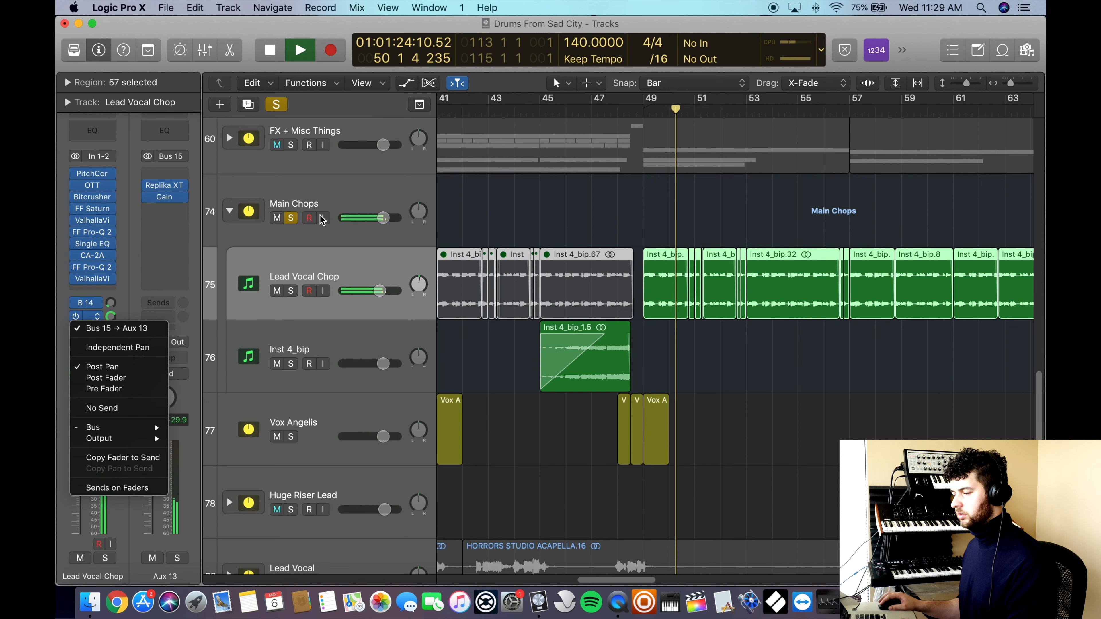
{"action": "left_click", "coordinate": [162, 227]}
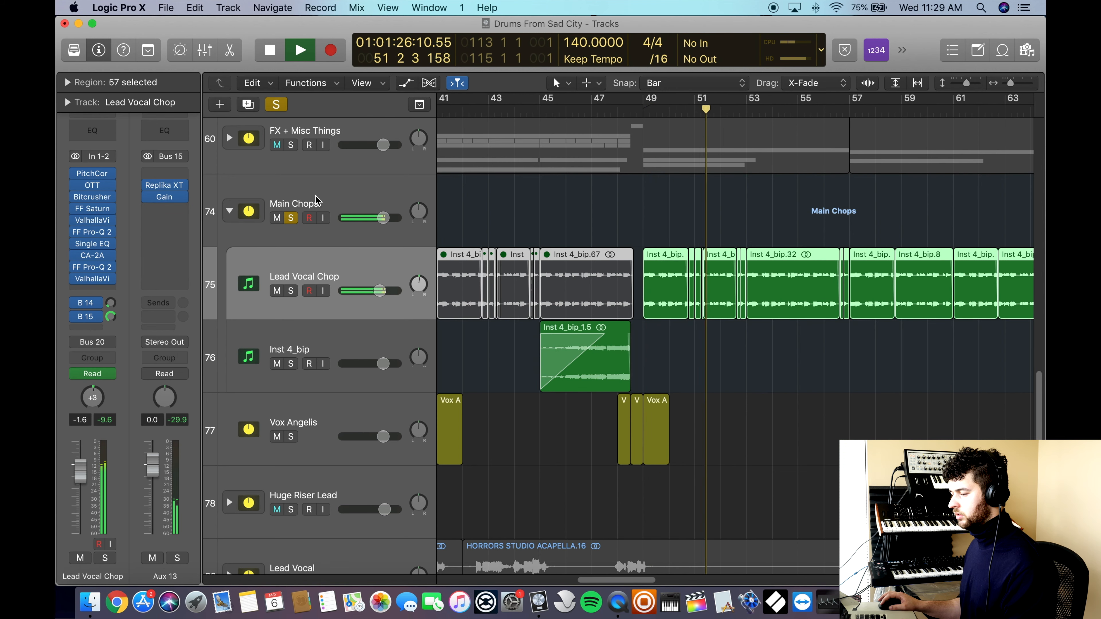
{"action": "key", "text": "space"}
Step: Turn off the Main Chops solo, then expand the Lead Vocal stack and select its VOCAL track
{"action": "left_click", "coordinate": [290, 216]}
{"action": "scroll", "coordinate": [358, 375], "scroll_direction": "down", "scroll_amount": 5}
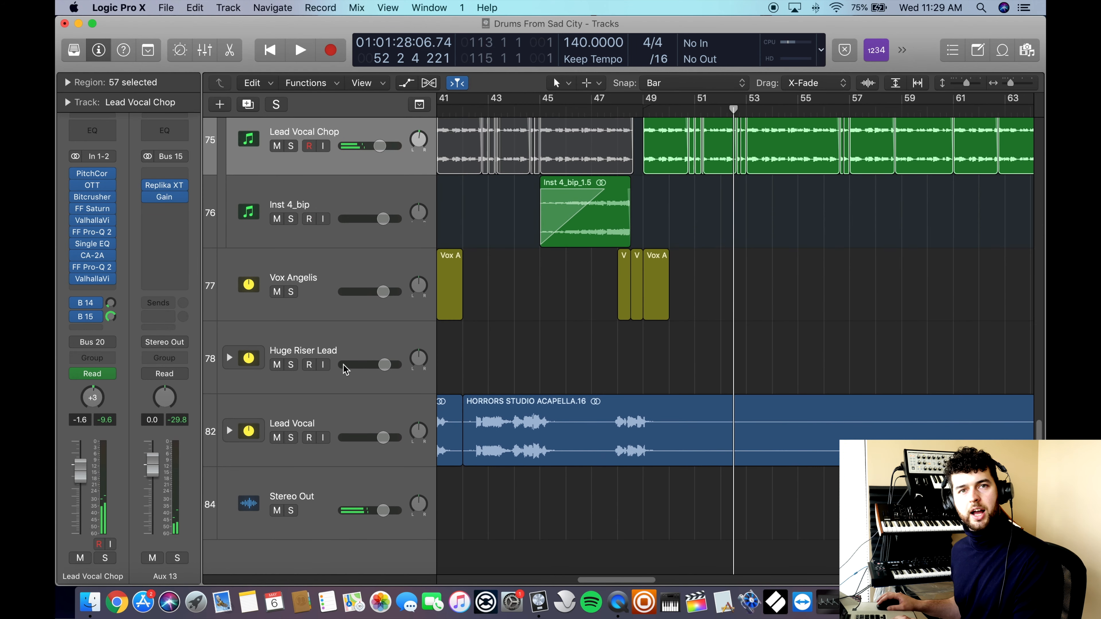
{"action": "left_click", "coordinate": [231, 432]}
{"action": "scroll", "coordinate": [412, 376], "scroll_direction": "left", "scroll_amount": 5}
{"action": "scroll", "coordinate": [477, 405], "scroll_direction": "right", "scroll_amount": 1}
{"action": "scroll", "coordinate": [460, 420], "scroll_direction": "left", "scroll_amount": 1}
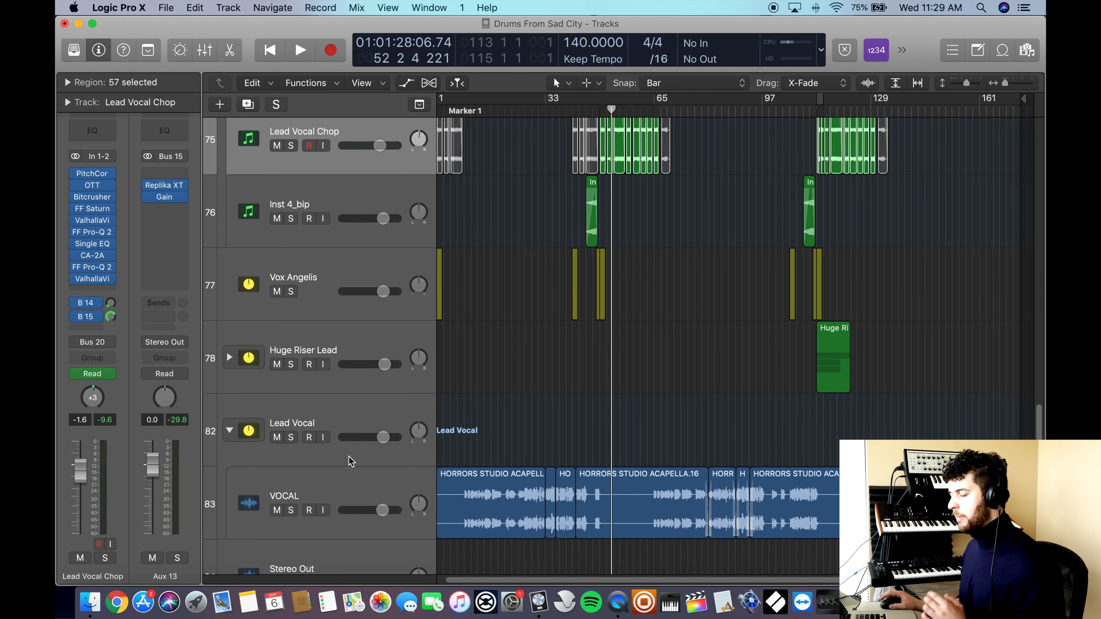
{"action": "left_click", "coordinate": [359, 466]}
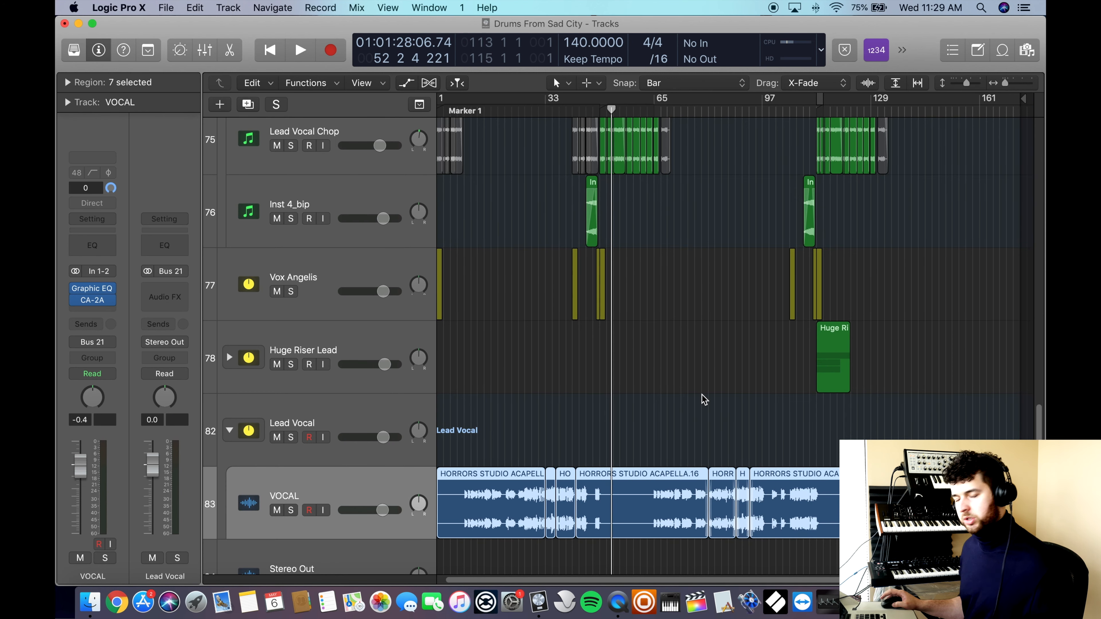
Step: Start playback at bar 93 and solo the VOCAL track to hear the lead vocal alone
{"action": "scroll", "coordinate": [707, 379], "scroll_direction": "right", "scroll_amount": 5}
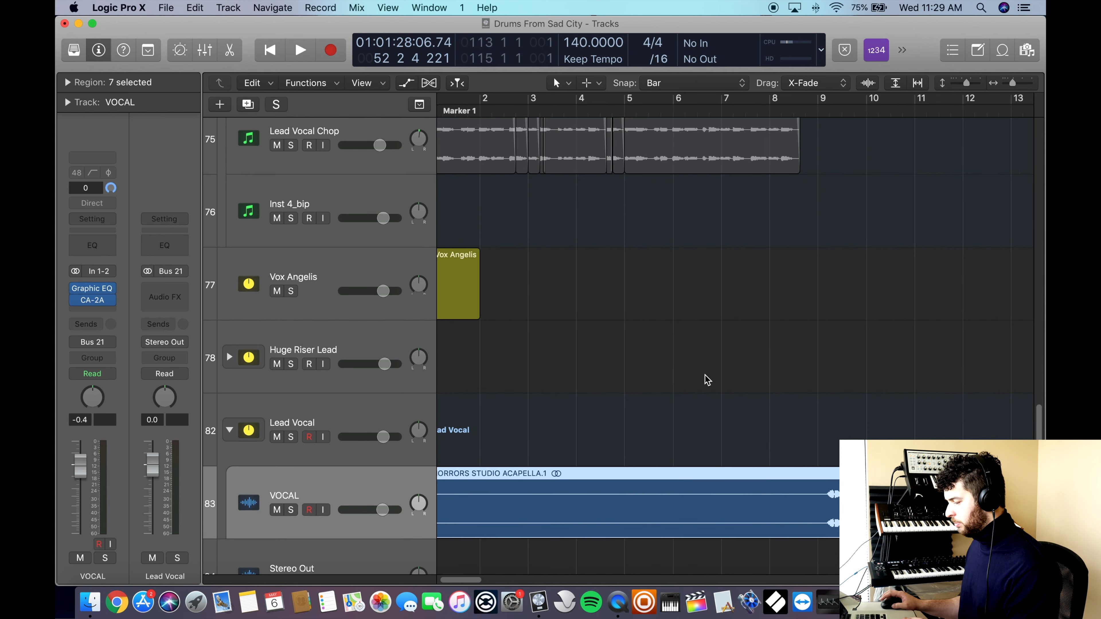
{"action": "scroll", "coordinate": [707, 378], "scroll_direction": "right", "scroll_amount": 15}
{"action": "scroll", "coordinate": [708, 376], "scroll_direction": "down", "scroll_amount": 6}
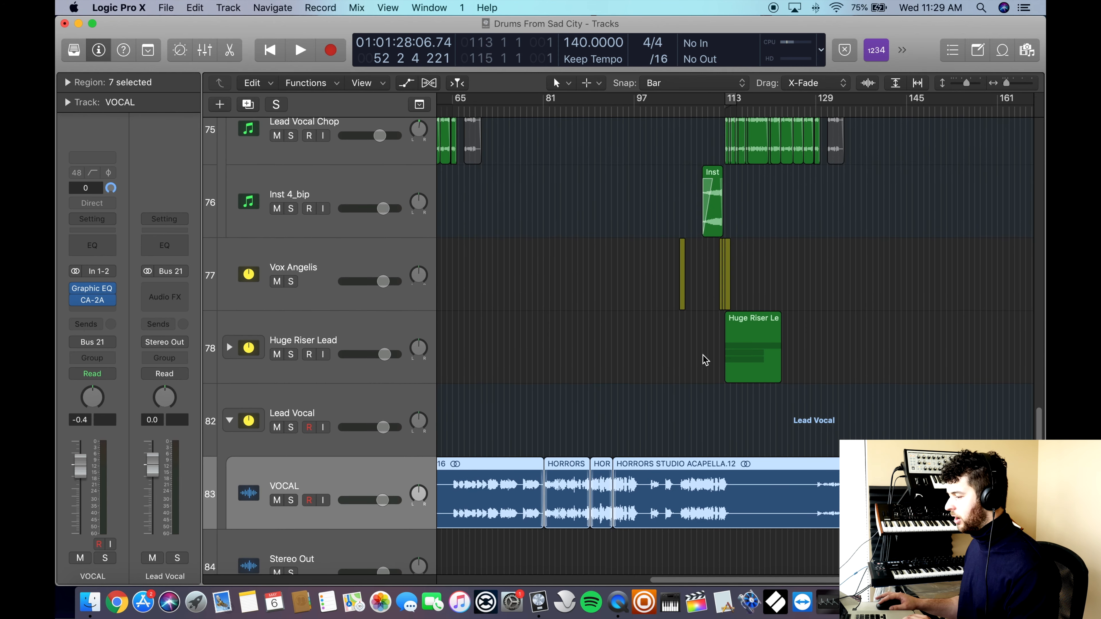
{"action": "left_click", "coordinate": [622, 110]}
{"action": "scroll", "coordinate": [622, 111], "scroll_direction": "up", "scroll_amount": 6}
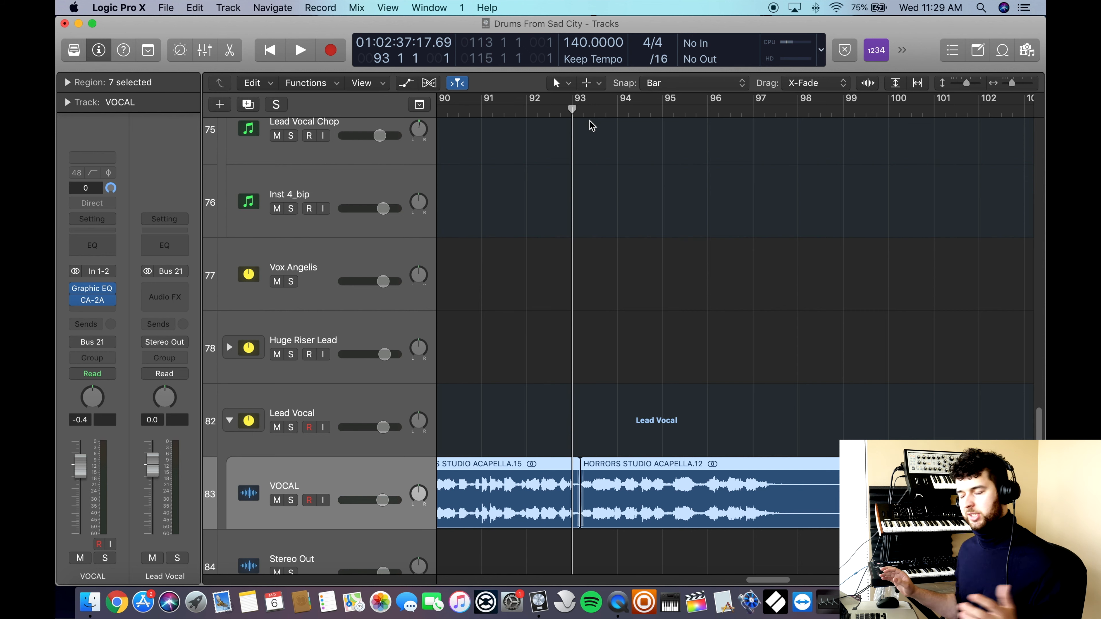
{"action": "key", "text": "space"}
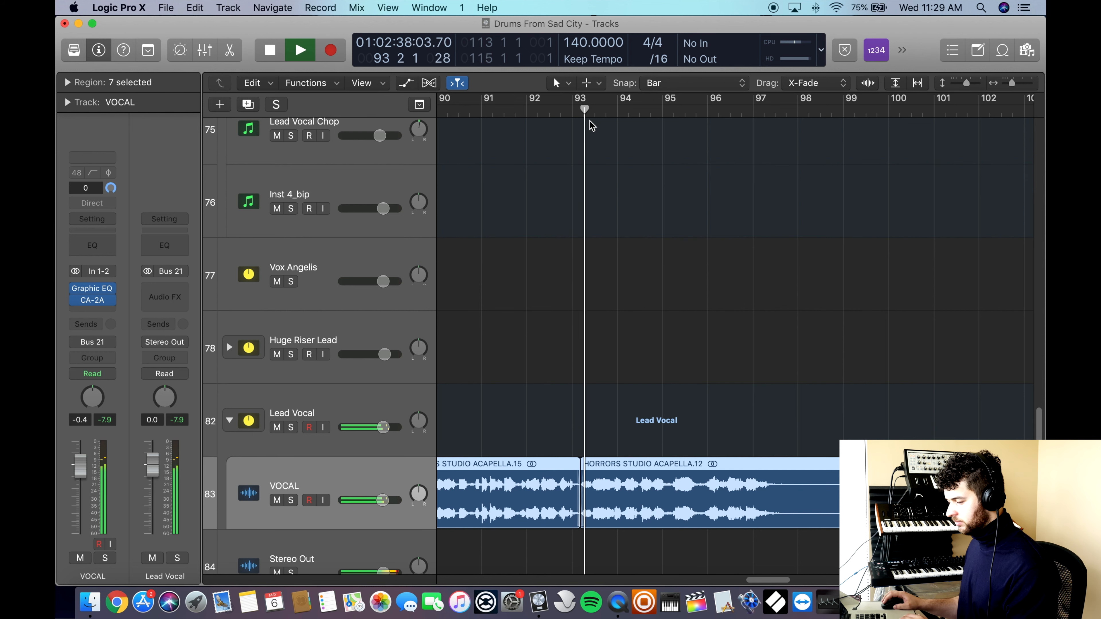
{"action": "left_click", "coordinate": [291, 499]}
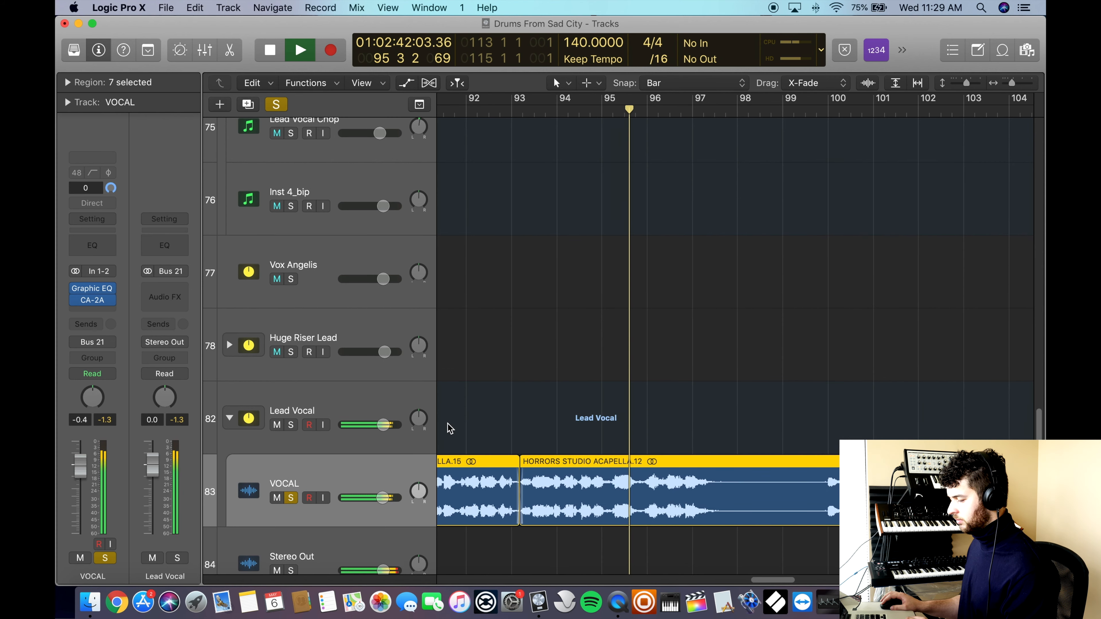
{"action": "scroll", "coordinate": [416, 442], "scroll_direction": "down", "scroll_amount": 3}
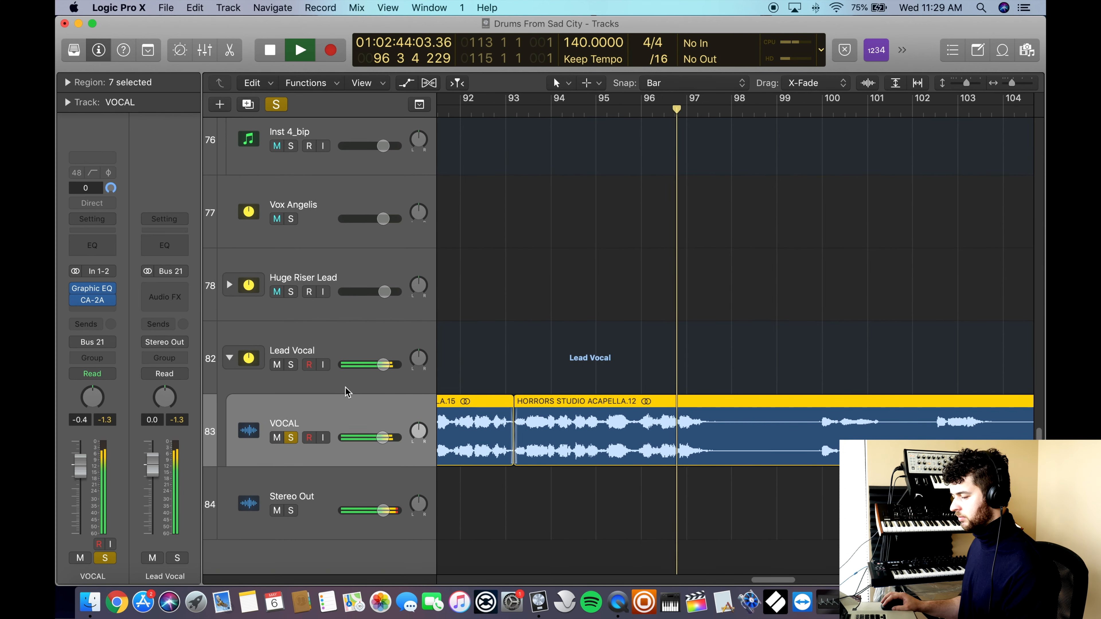